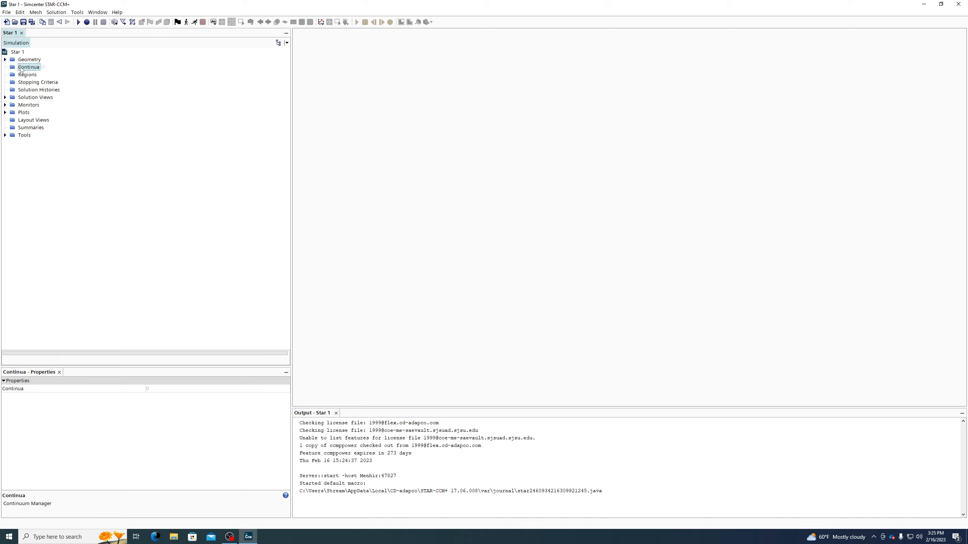
Switch to the MouseHighlight utility, apply its current highlight settings and move its window out of the way
key(super)
text(mous)
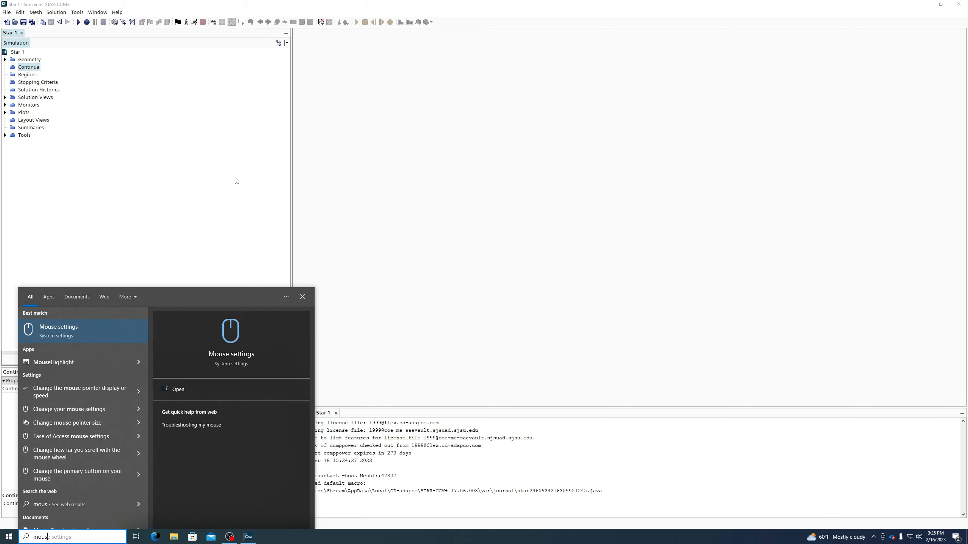
key(BackSpace)
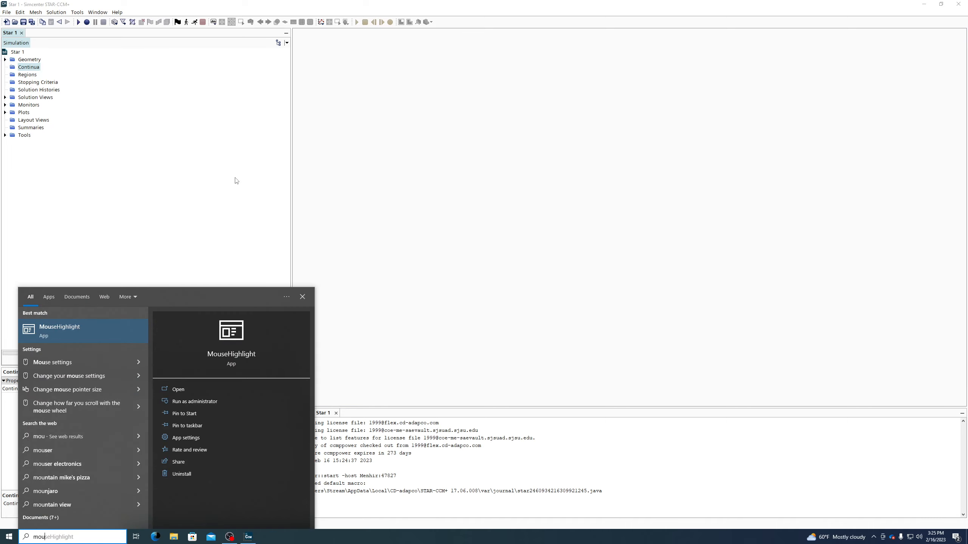
key(Return)
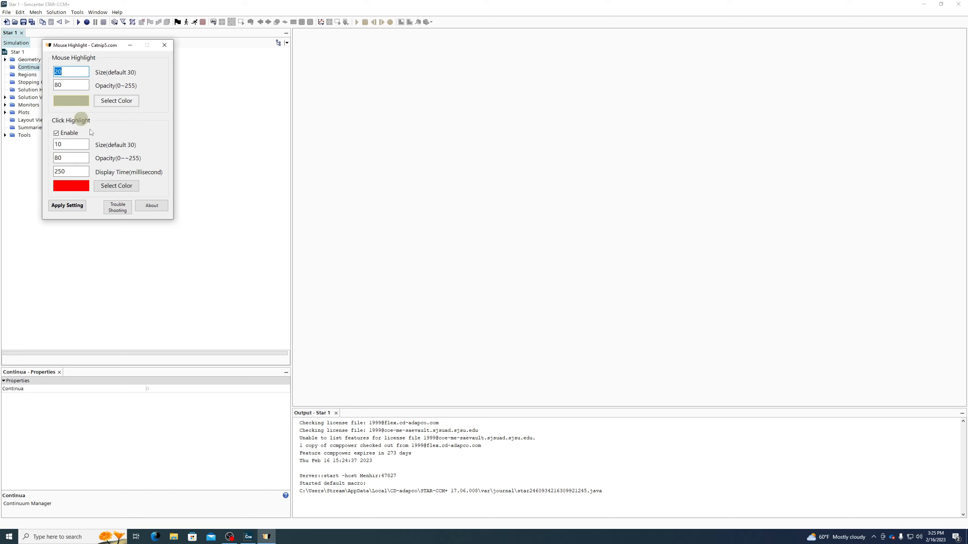
click(78, 206)
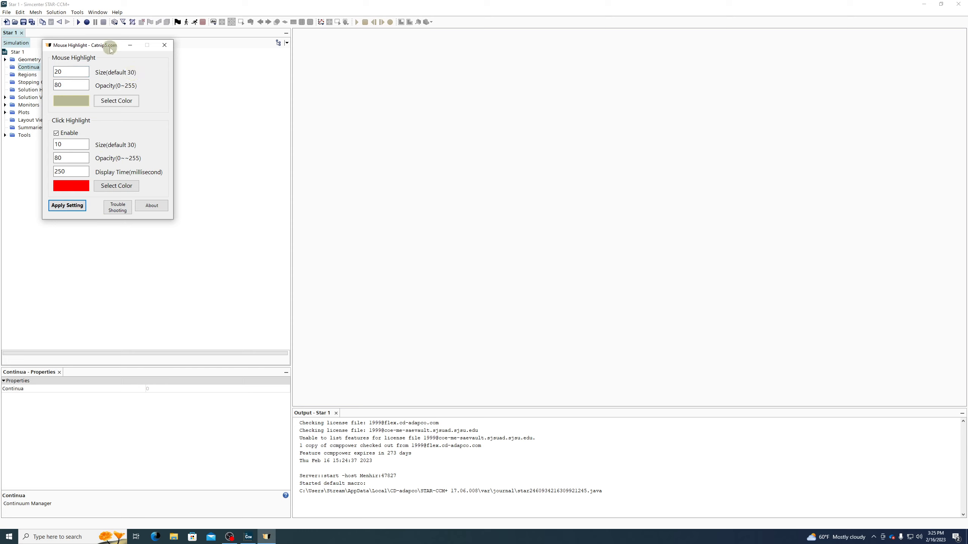
drag(109, 45, 0, 46)
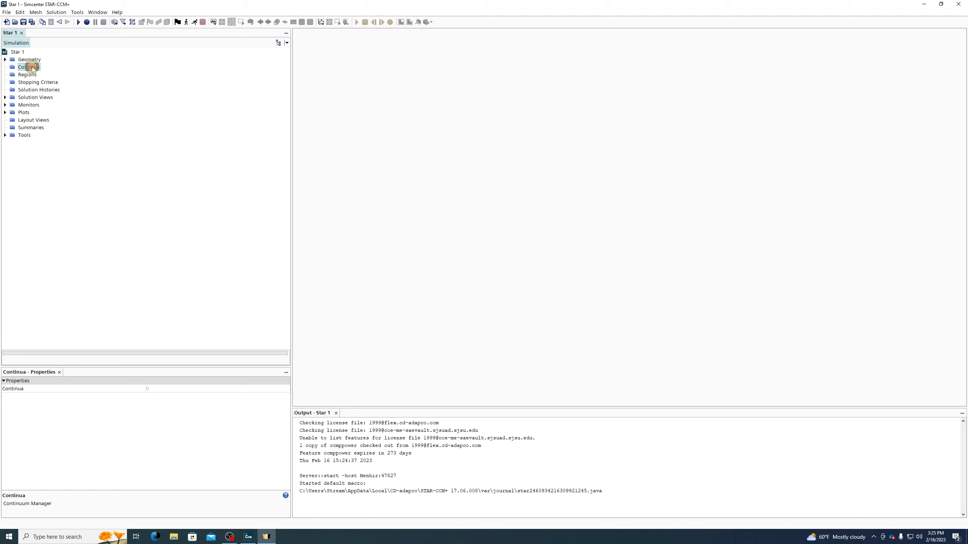
right_click(32, 68)
mouse_move(81, 73)
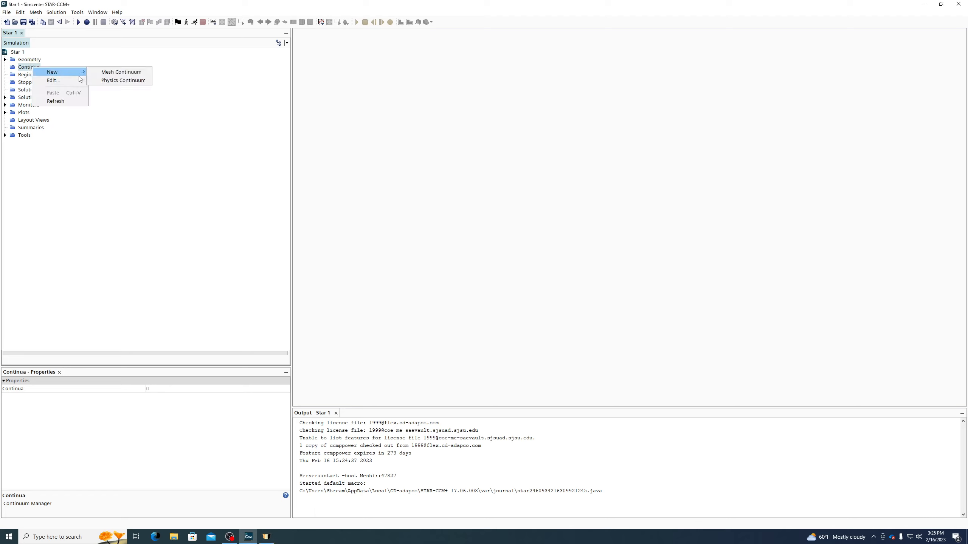
click(242, 74)
Expand the Geometry node and create a new physics continuum under Continua
click(5, 60)
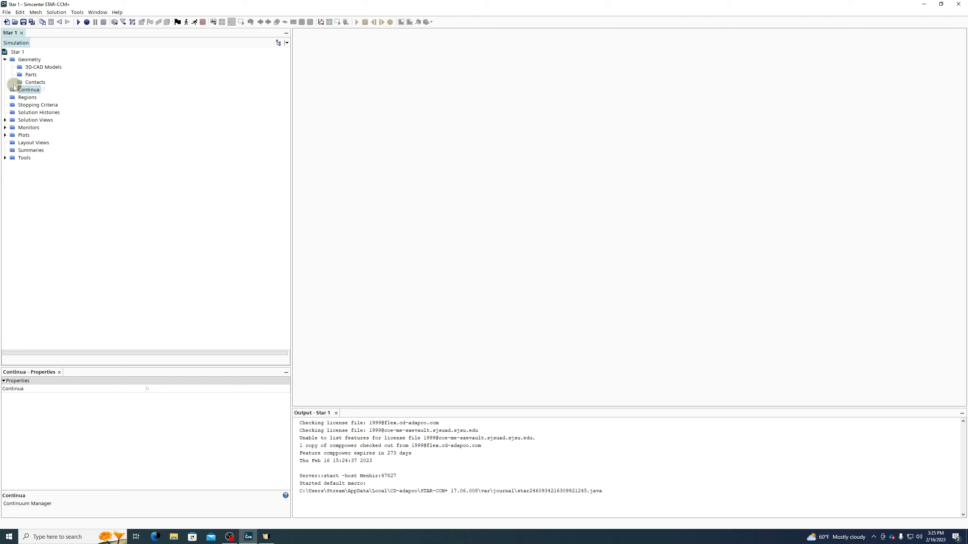
right_click(27, 91)
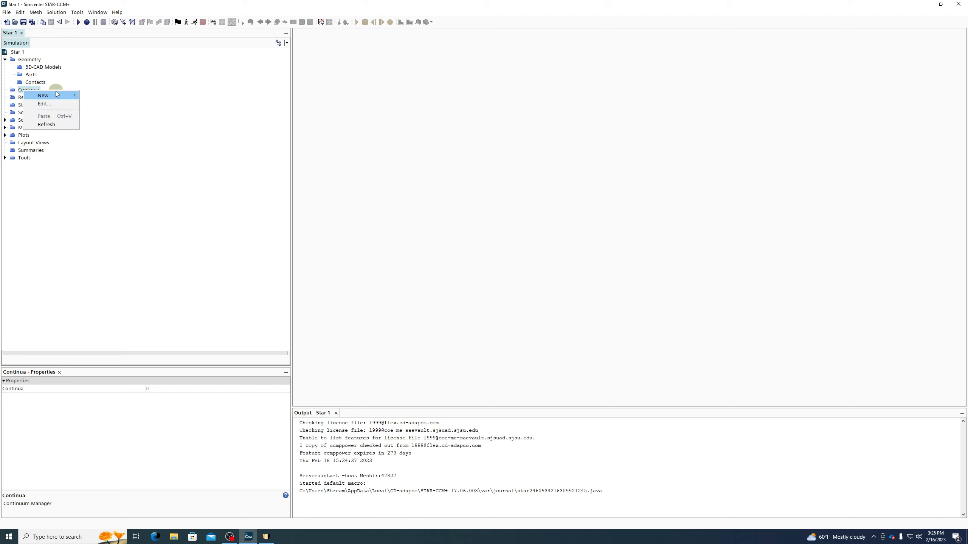
mouse_move(56, 94)
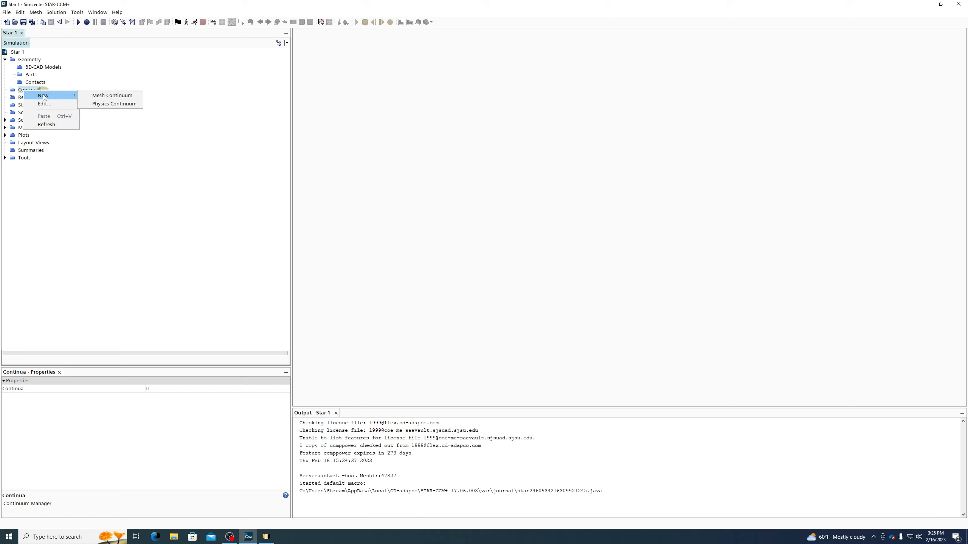
click(105, 105)
click(27, 102)
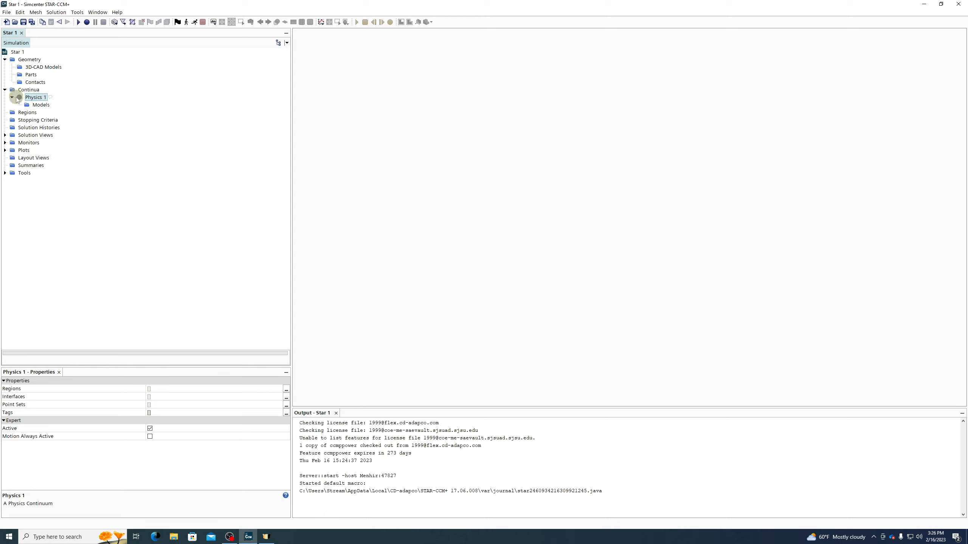
right_click(38, 105)
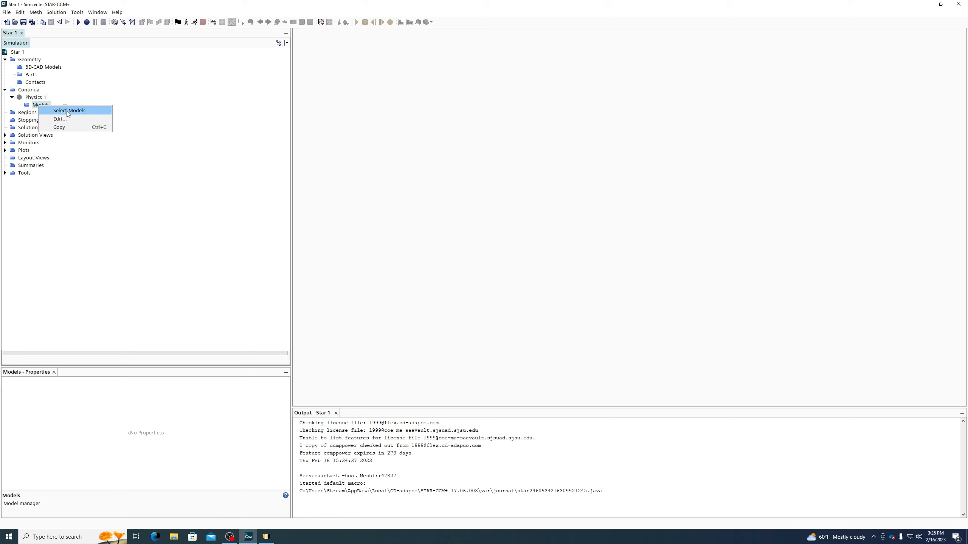
click(82, 99)
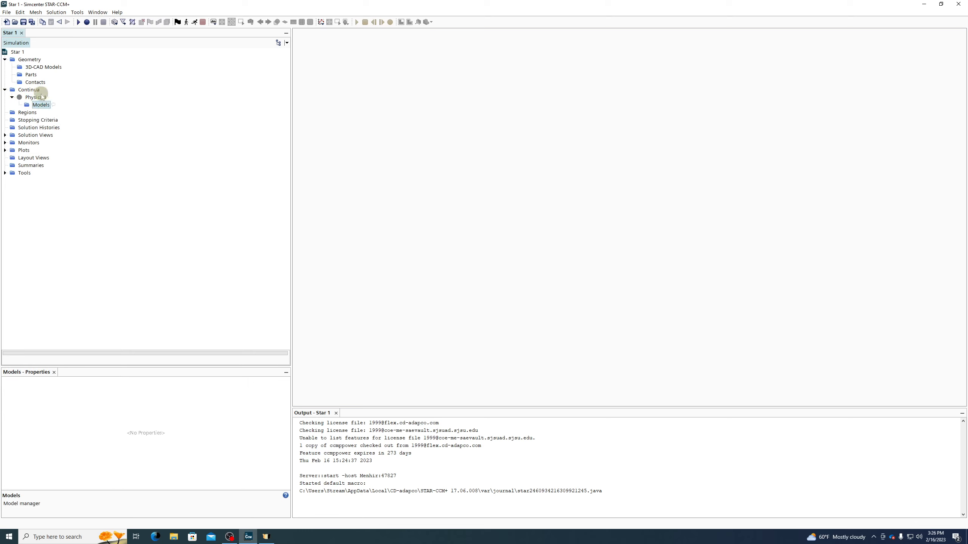
right_click(41, 97)
click(94, 89)
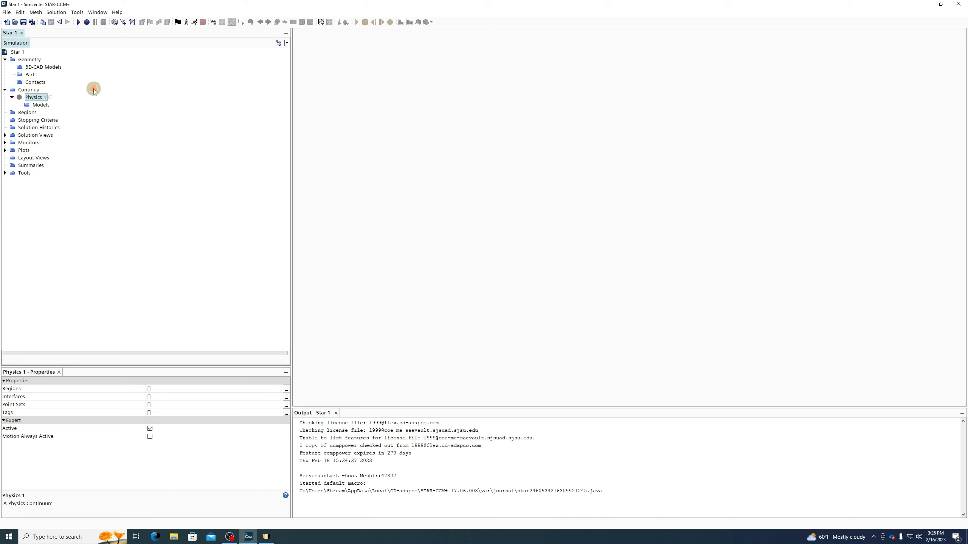
Open model selection for the Physics 1 continuum and enable Gas, Two Dimensional, Steady and Segregated Flow
right_click(37, 104)
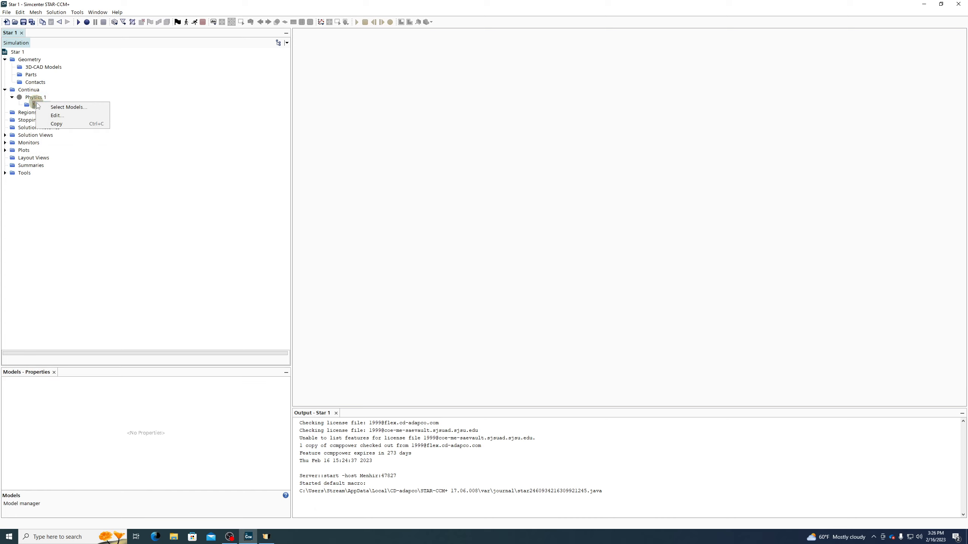
click(93, 109)
drag(458, 116, 451, 73)
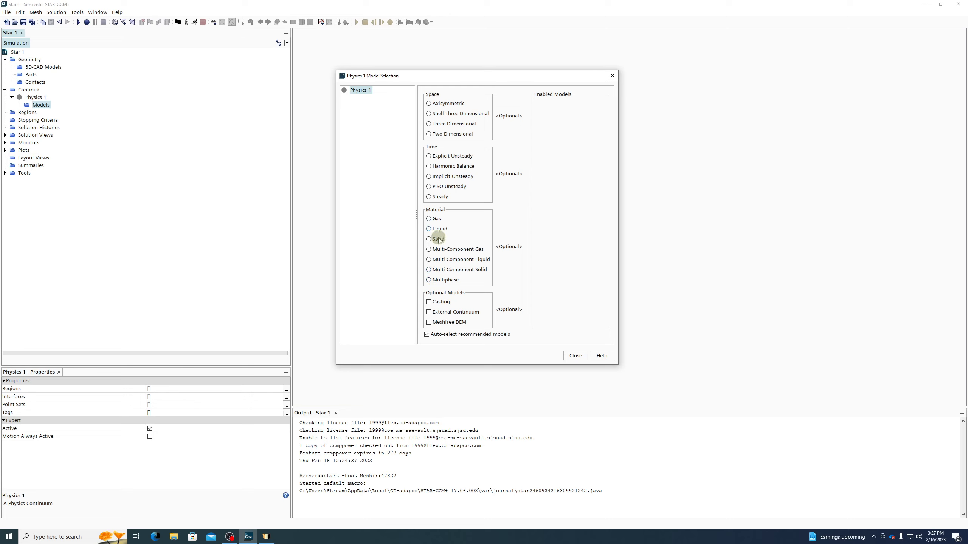
click(429, 219)
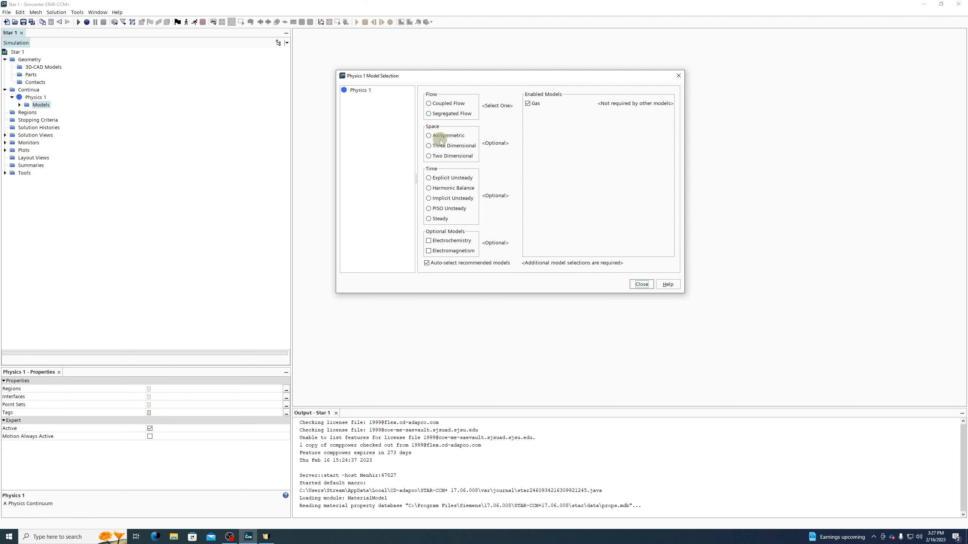
click(437, 157)
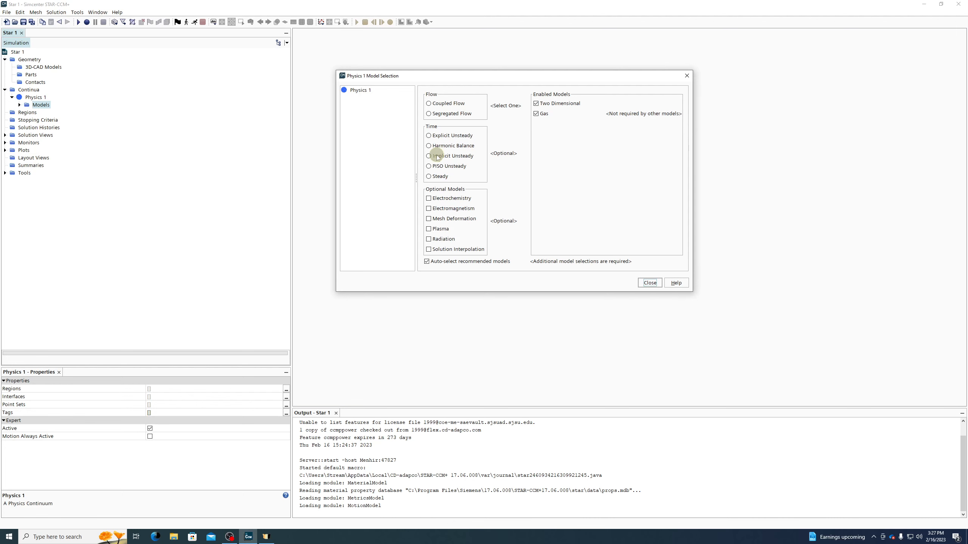
click(434, 177)
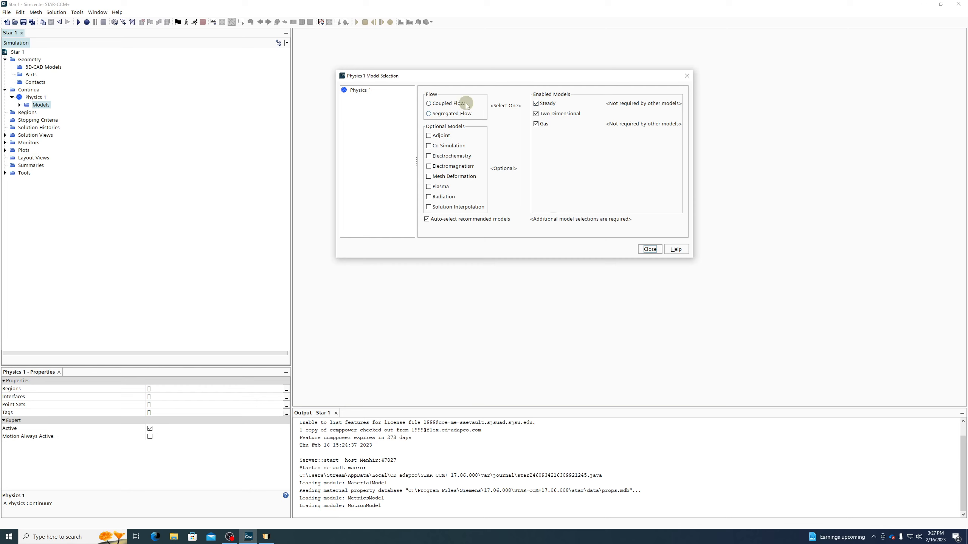
click(440, 114)
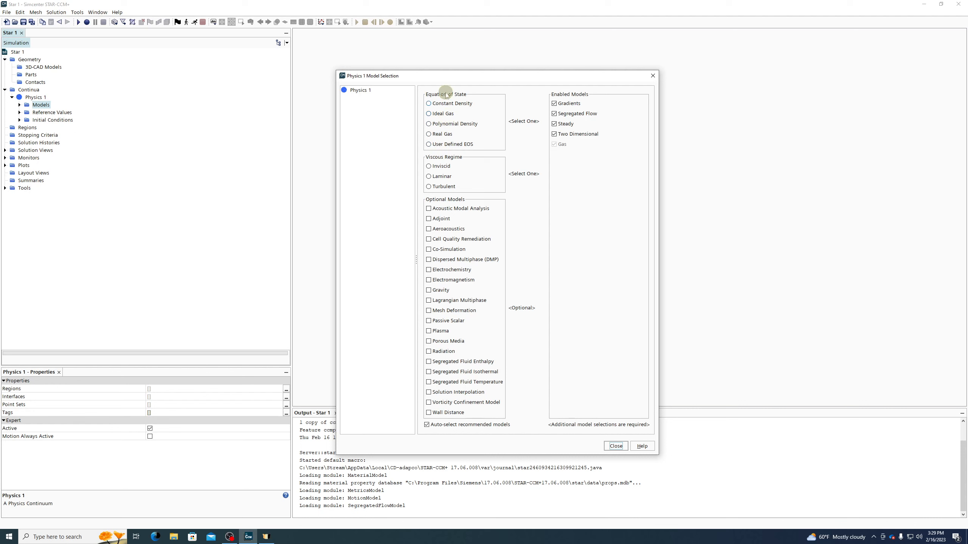
Enable the Ideal Gas, Segregated Fluid Temperature, Turbulent and K-Omega Turbulence models for Physics 1
click(429, 113)
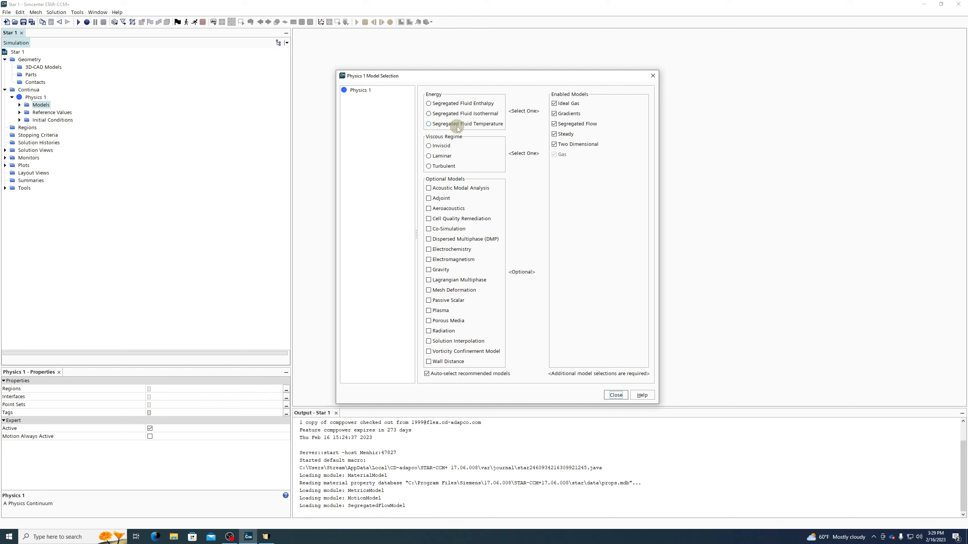
click(474, 127)
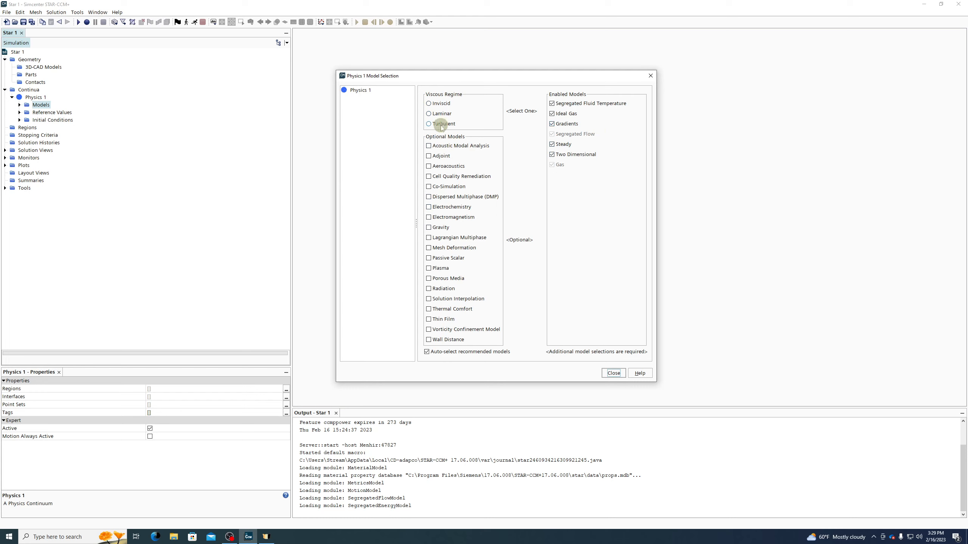
click(429, 124)
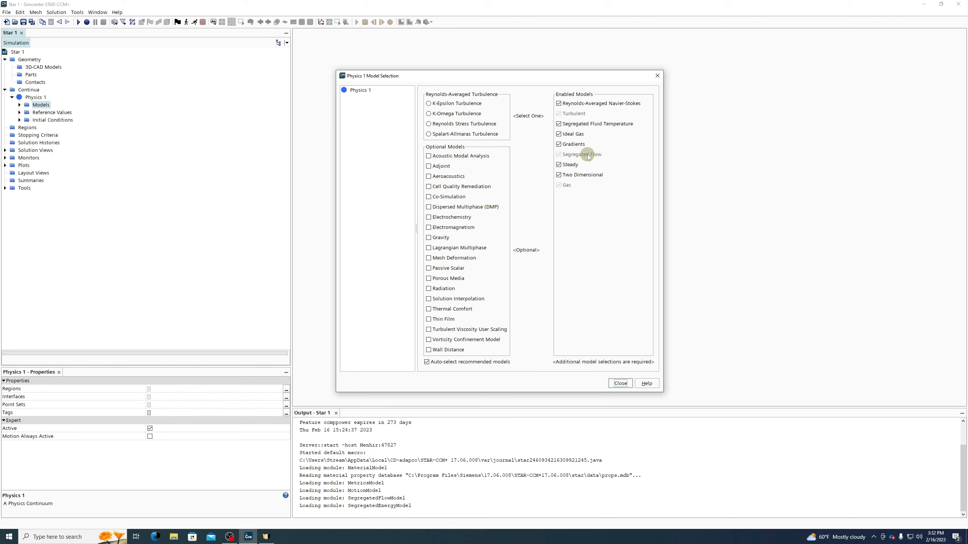
click(429, 114)
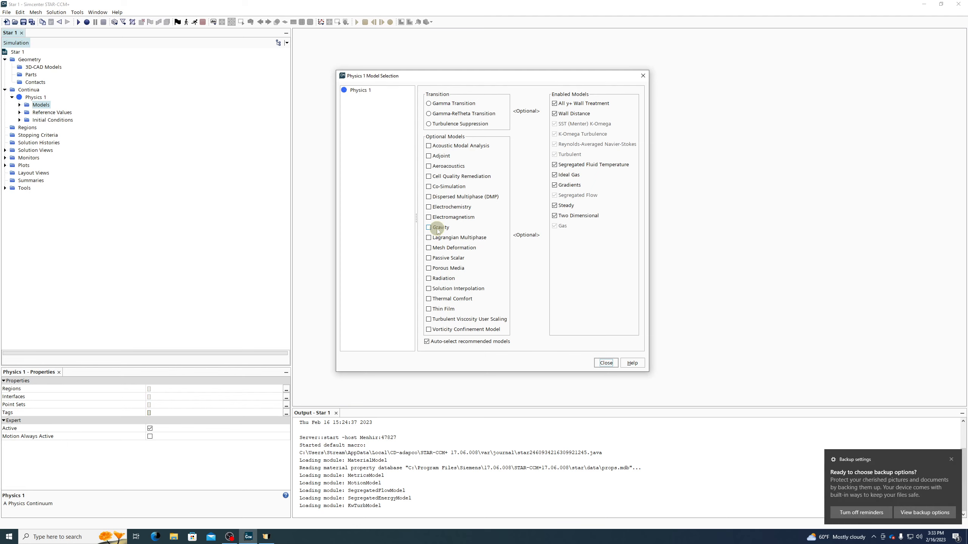
Dismiss the backup notification, add the optional Gravity model and close the model selection
click(950, 459)
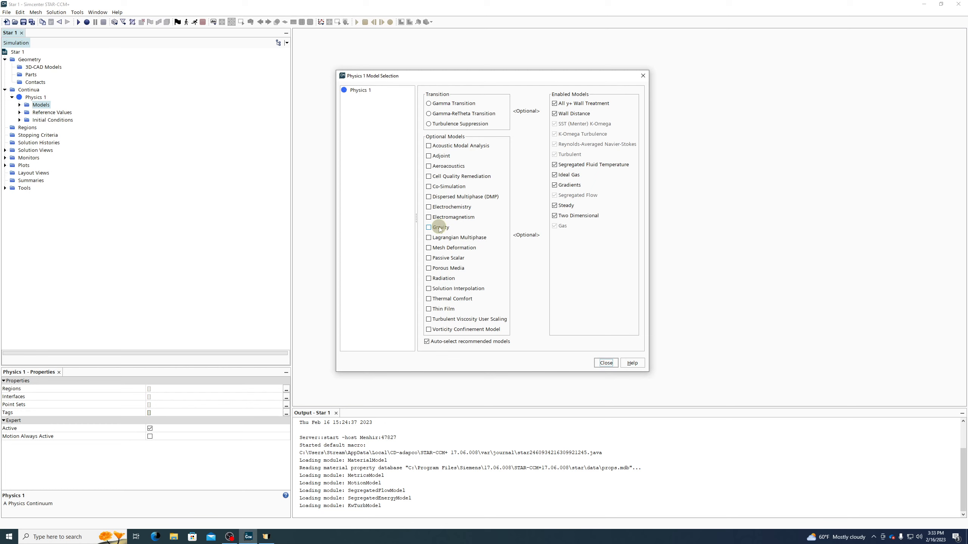
click(439, 228)
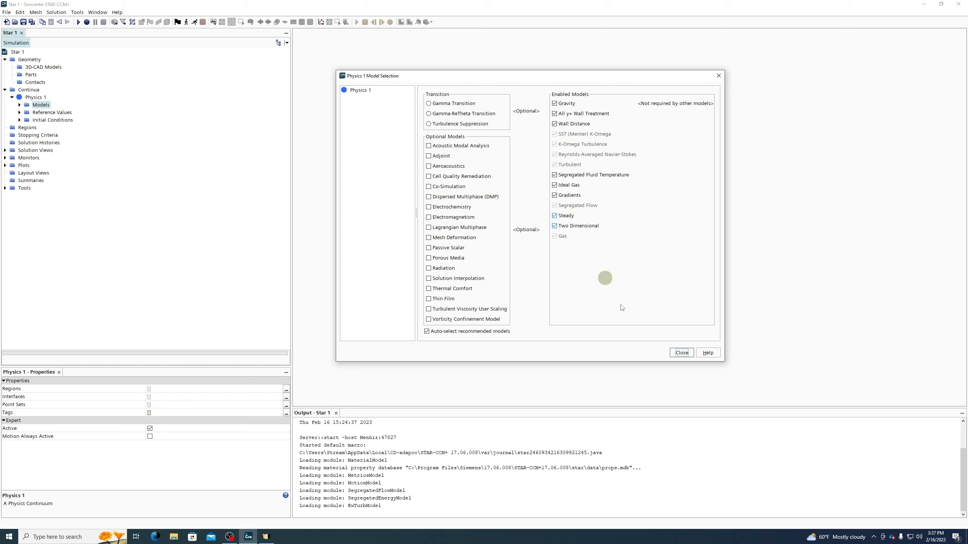
click(681, 353)
click(681, 353)
Expand the Physics 1 models and inspect the Gas model and its Air material
click(20, 105)
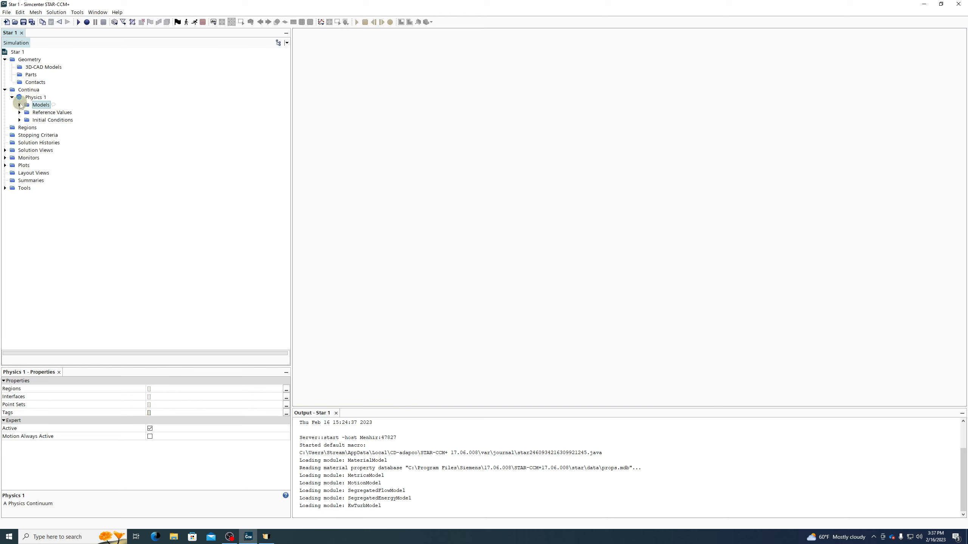
click(20, 105)
click(43, 120)
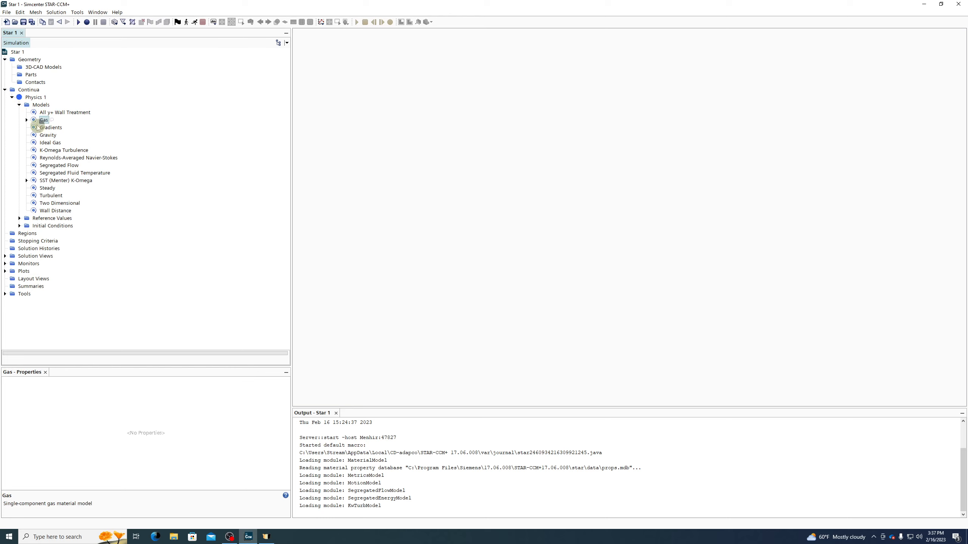
click(26, 119)
click(51, 128)
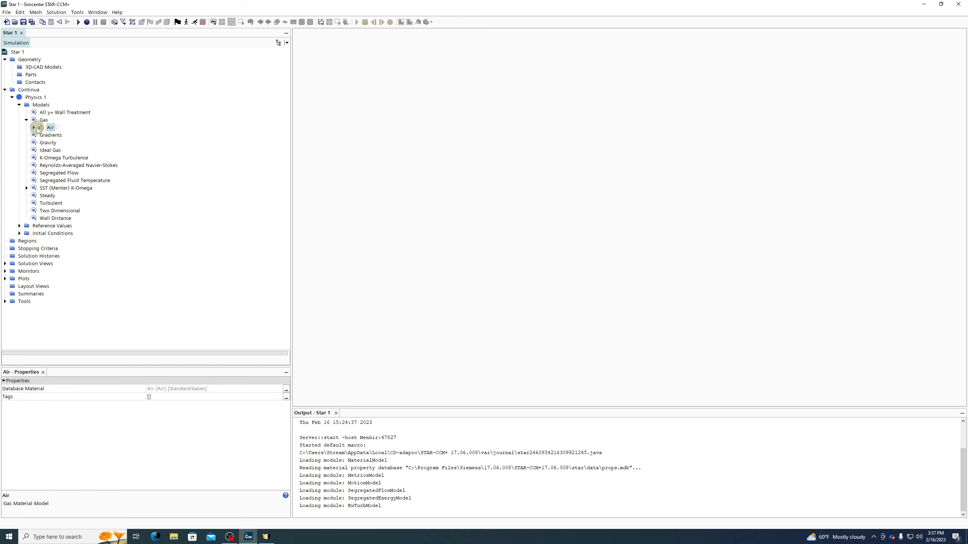
click(34, 127)
click(45, 121)
click(47, 128)
click(45, 120)
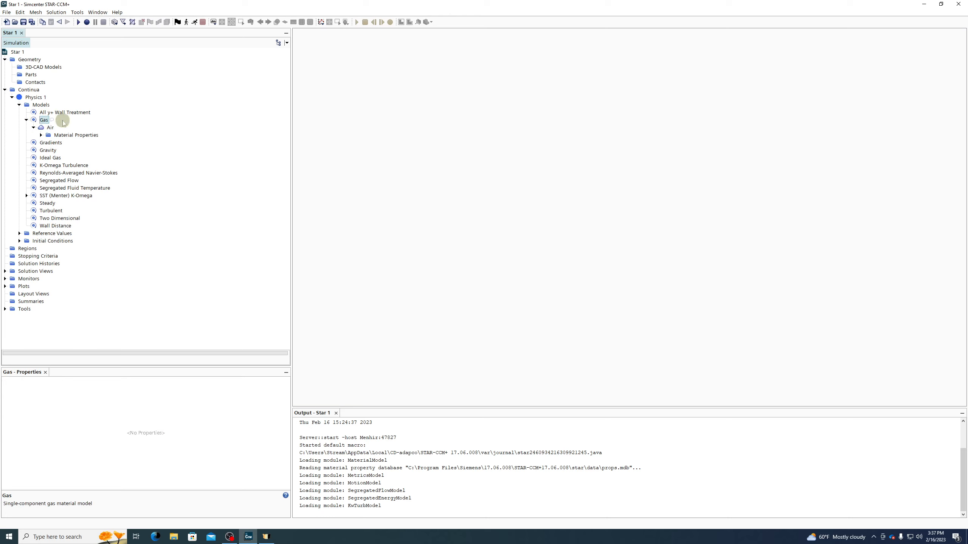
right_click(48, 129)
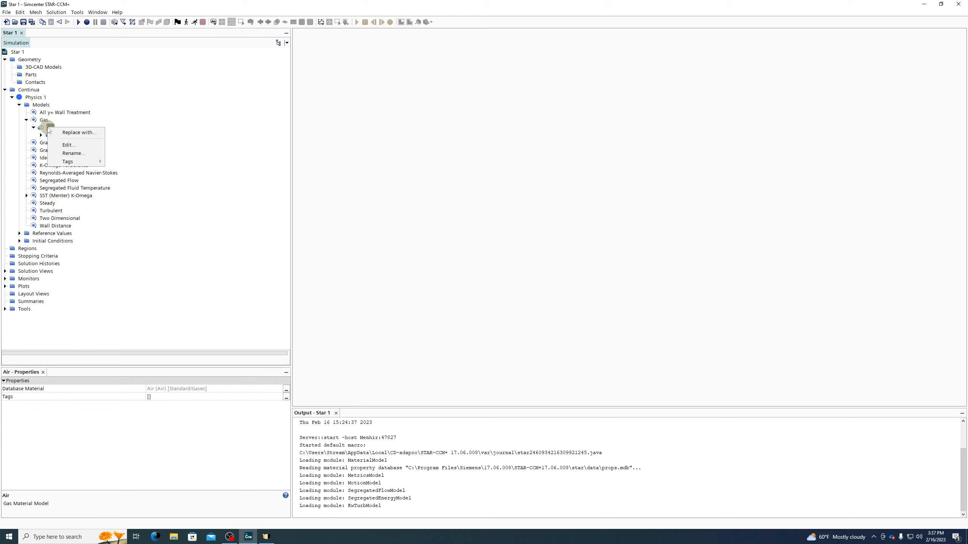
click(40, 121)
click(36, 129)
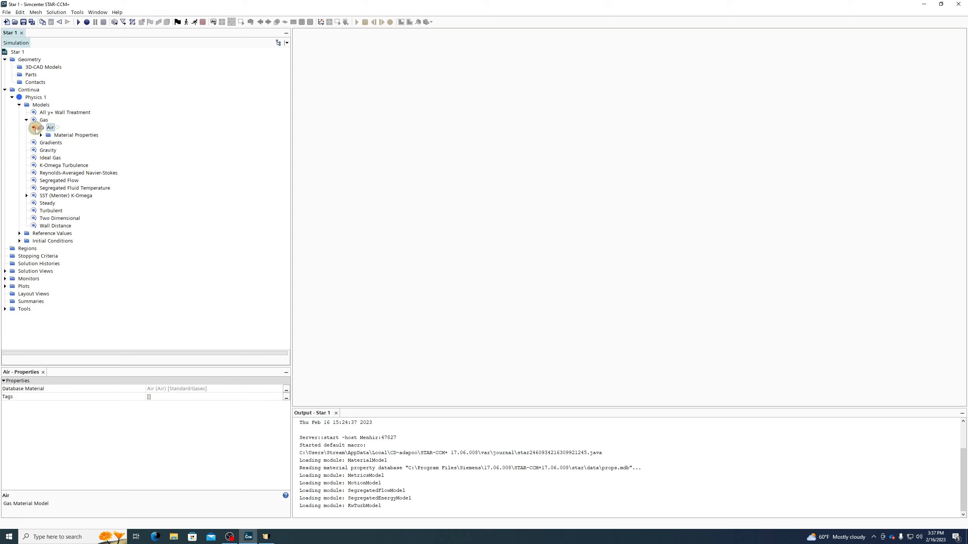
click(34, 128)
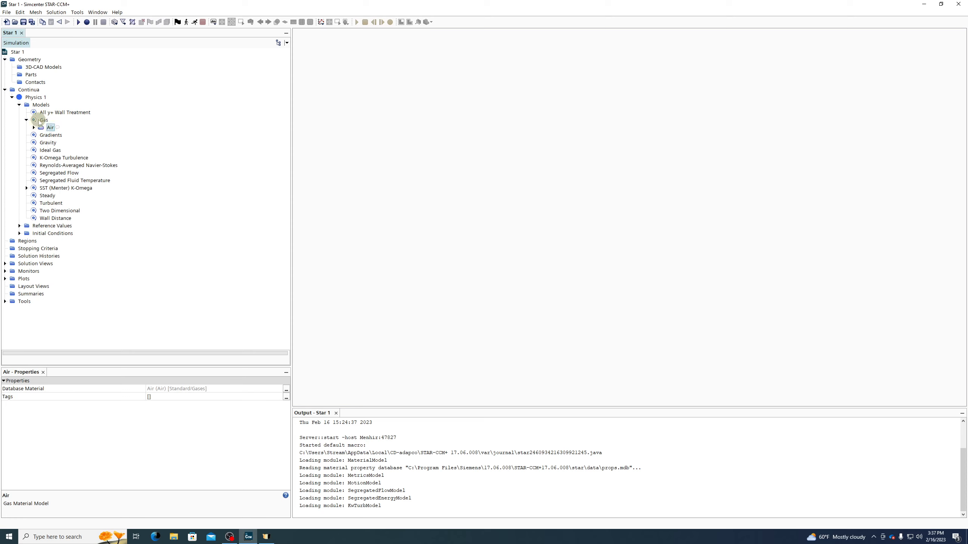
right_click(42, 120)
click(191, 125)
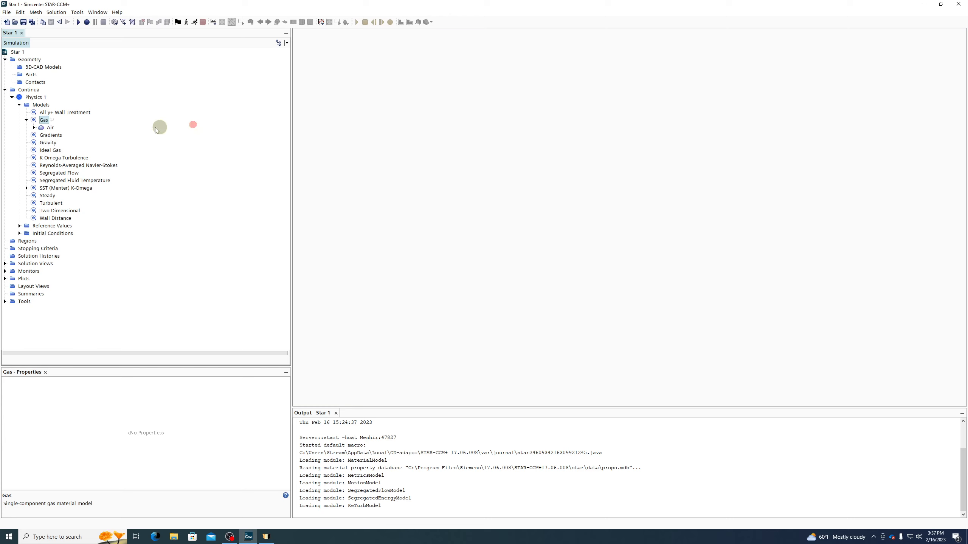
Open material replacement for Air, expand the Standard database's Gases and enlarge the dialog to show more of the list
click(34, 127)
right_click(50, 129)
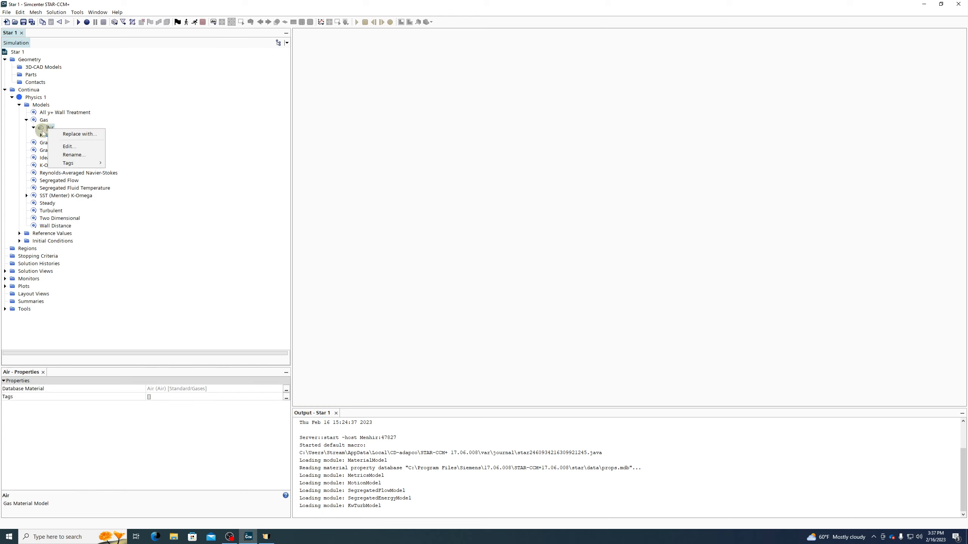
click(77, 134)
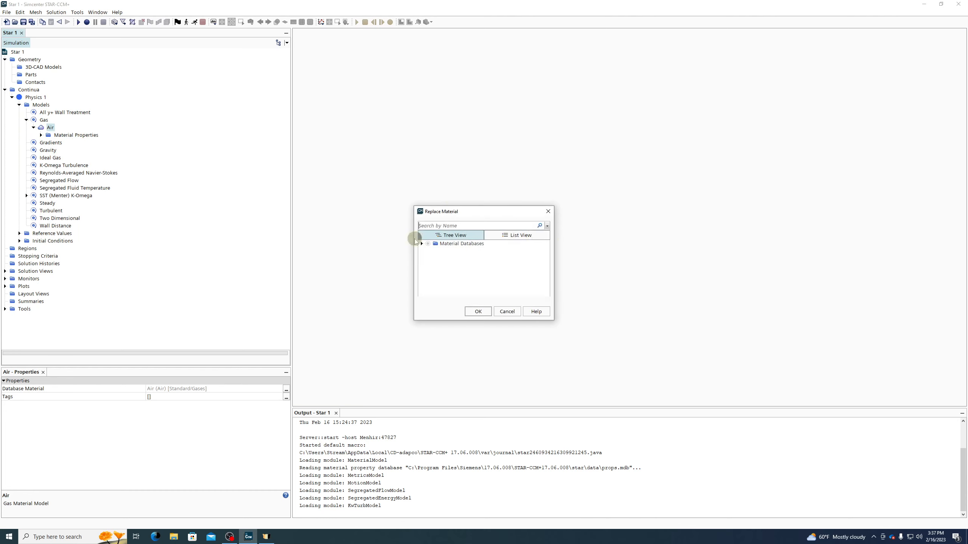
click(421, 243)
click(428, 250)
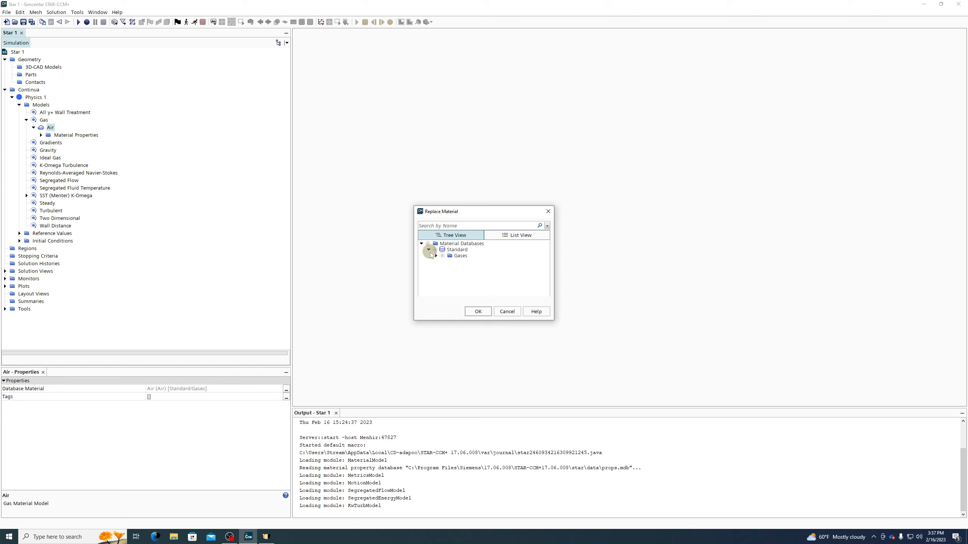
click(436, 255)
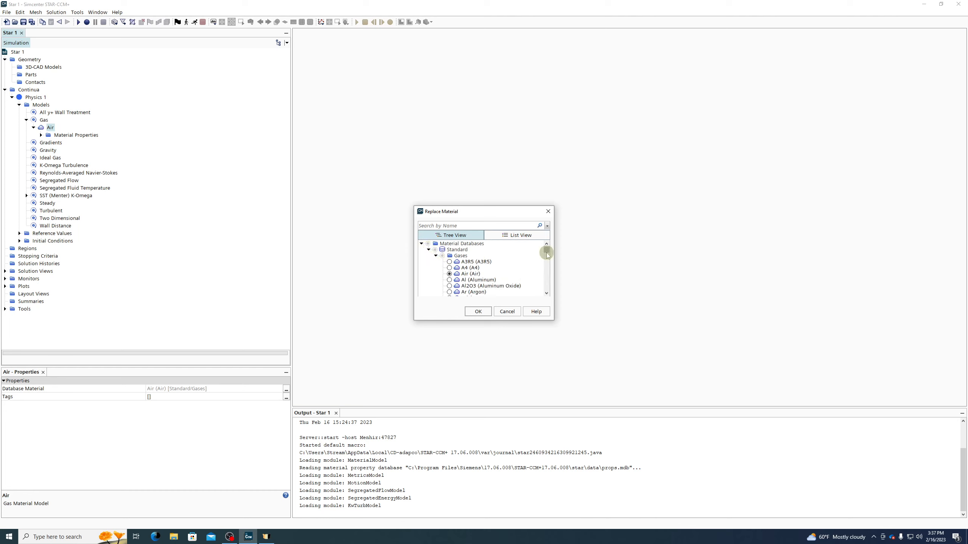
drag(546, 253, 549, 297)
drag(476, 207, 477, 43)
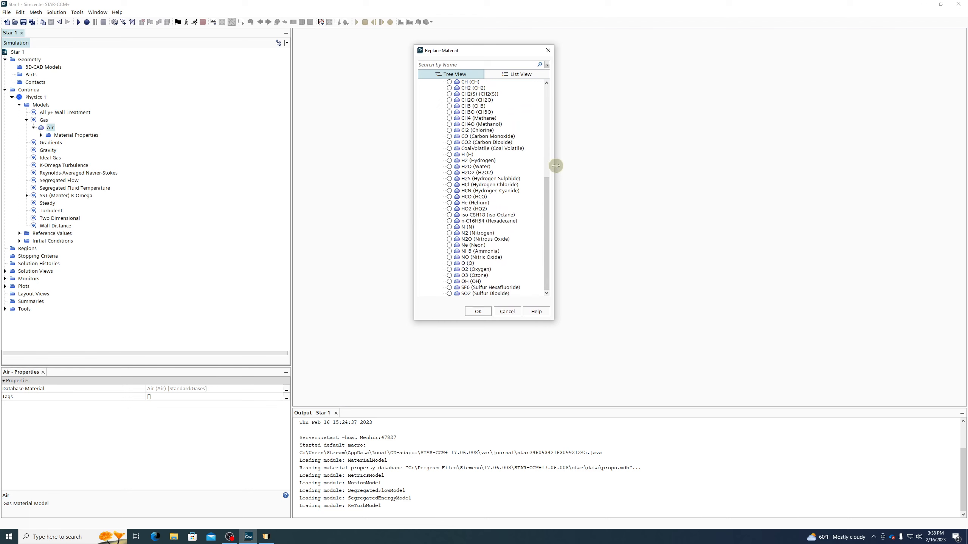
drag(556, 165, 710, 167)
drag(413, 174, 335, 173)
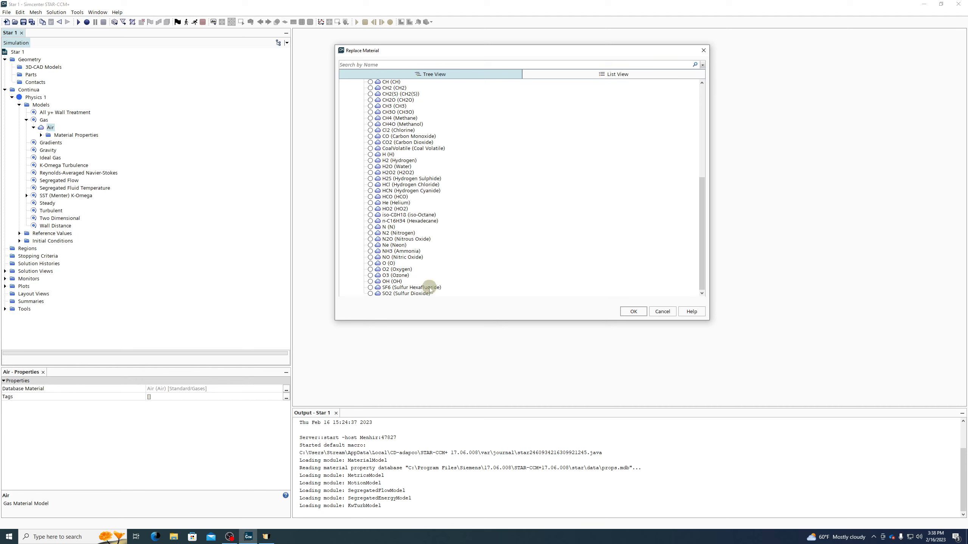
Examine the gases available as replacements for Air, then cancel the material replacement
scroll(502, 195, up, 5)
scroll(502, 194, up, 1)
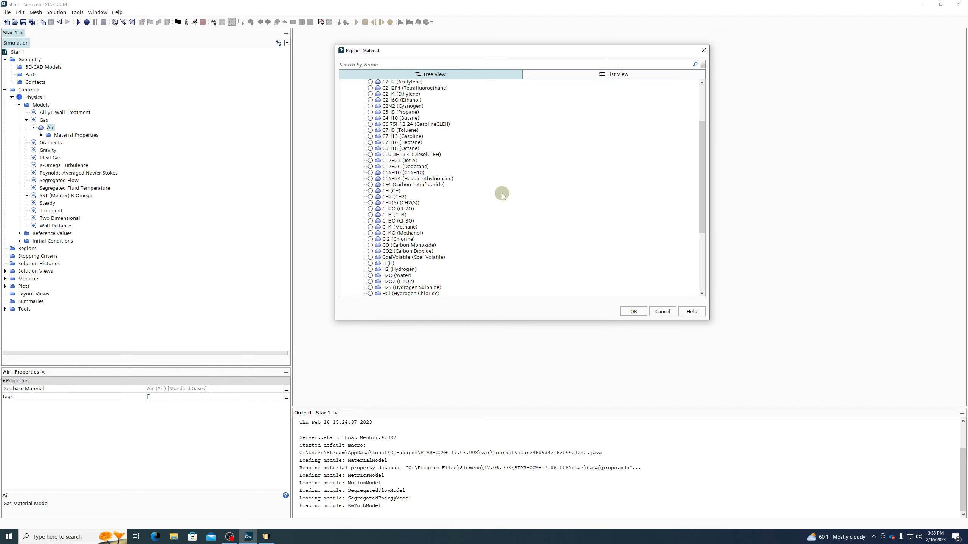
scroll(439, 184, up, 3)
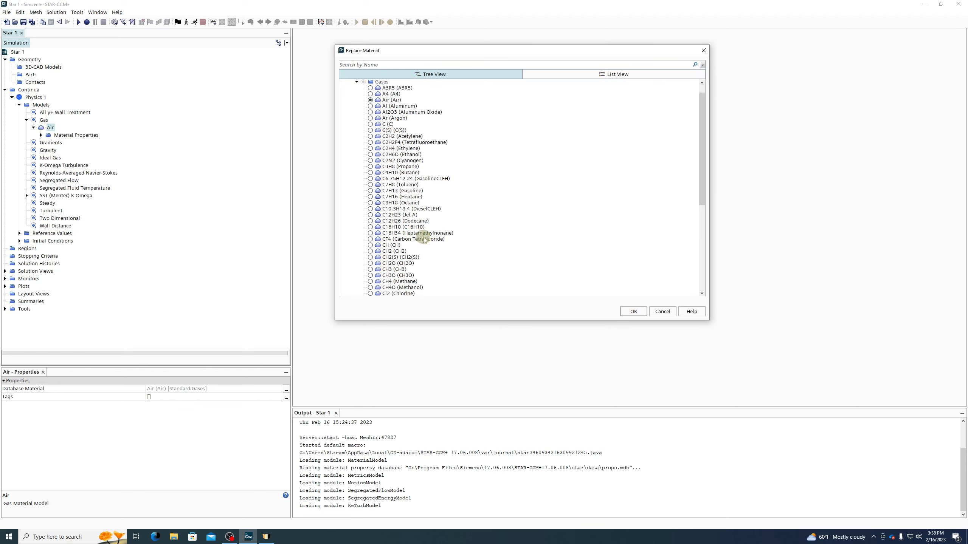
scroll(439, 185, up, 1)
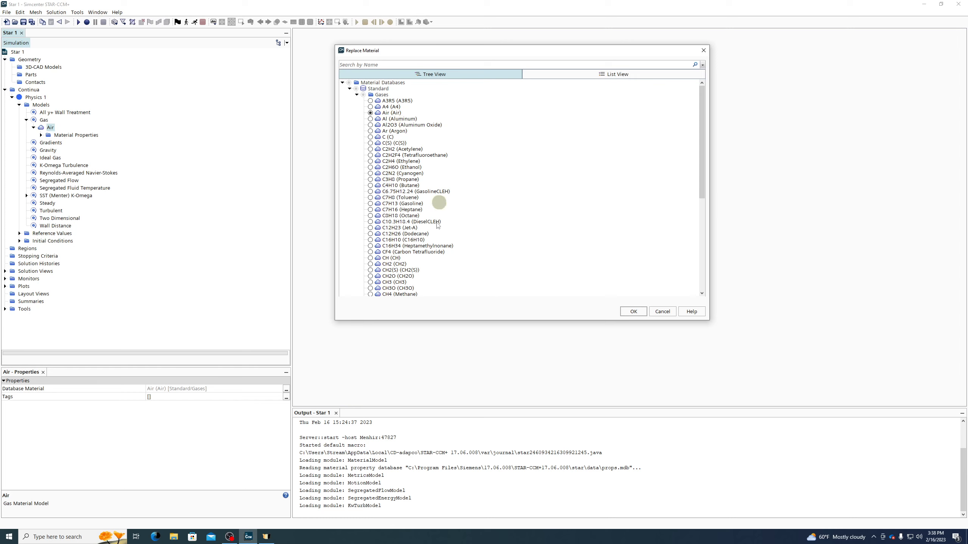
scroll(444, 180, down, 1)
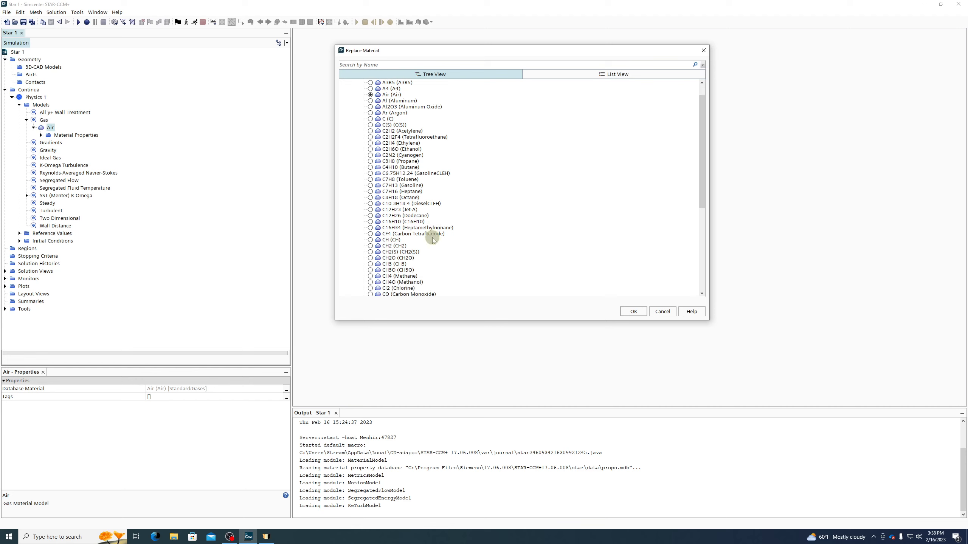
scroll(415, 230, down, 1)
scroll(414, 230, down, 1)
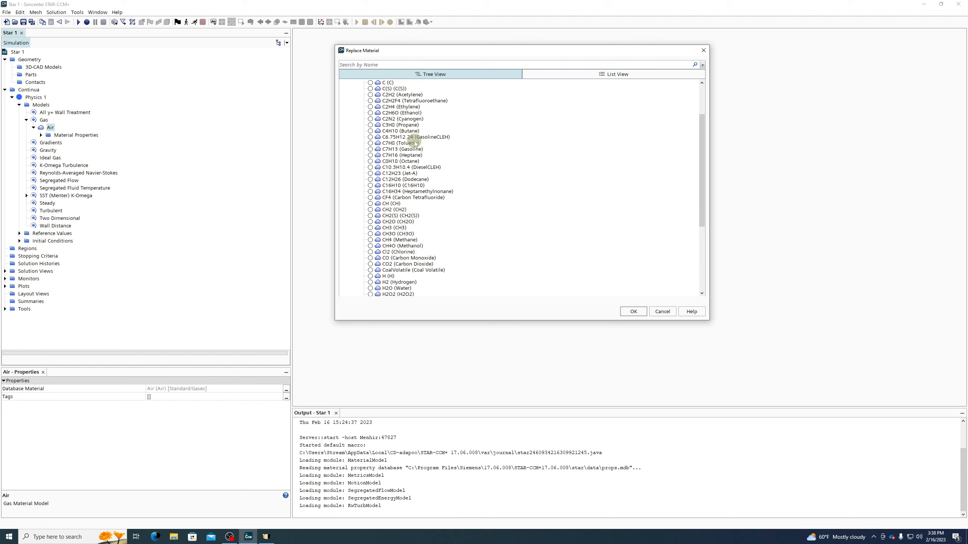
scroll(414, 140, down, 2)
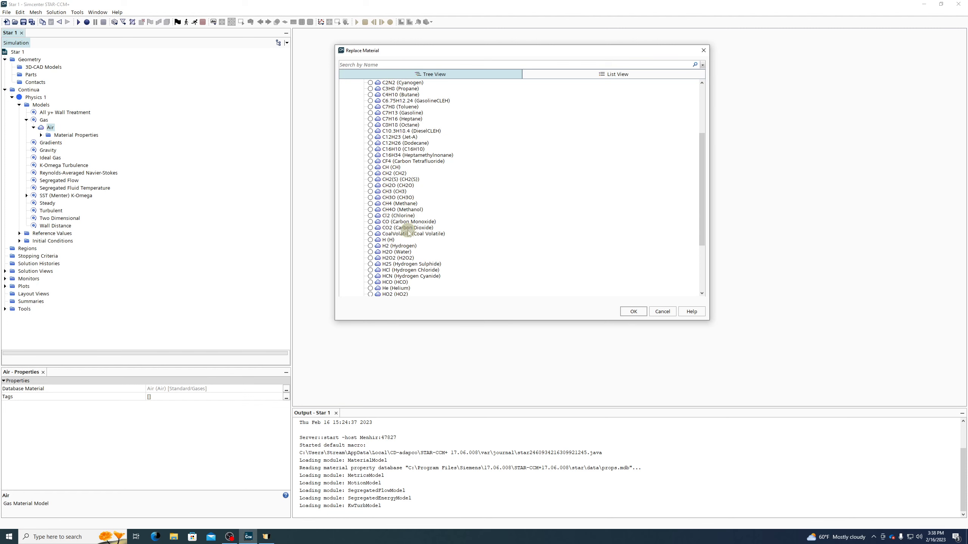
scroll(407, 230, down, 5)
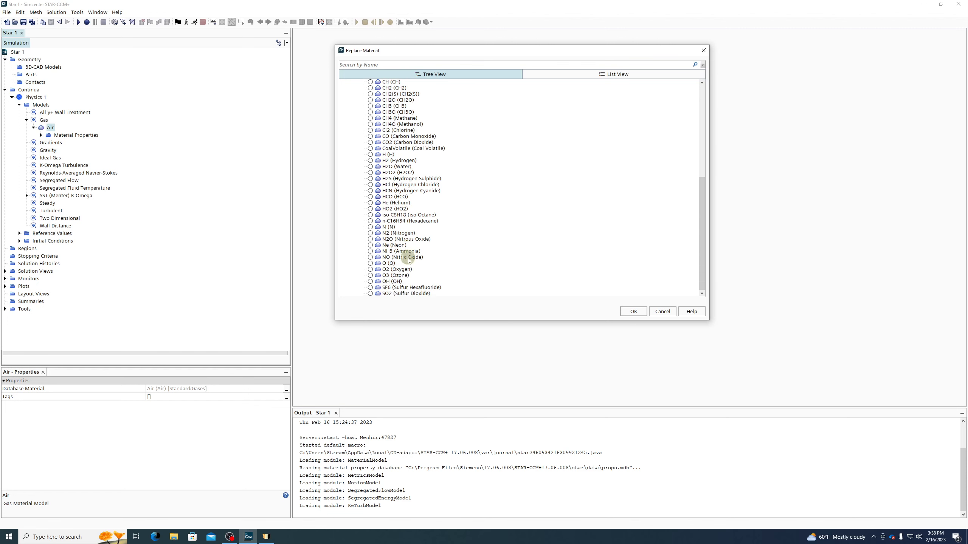
click(662, 312)
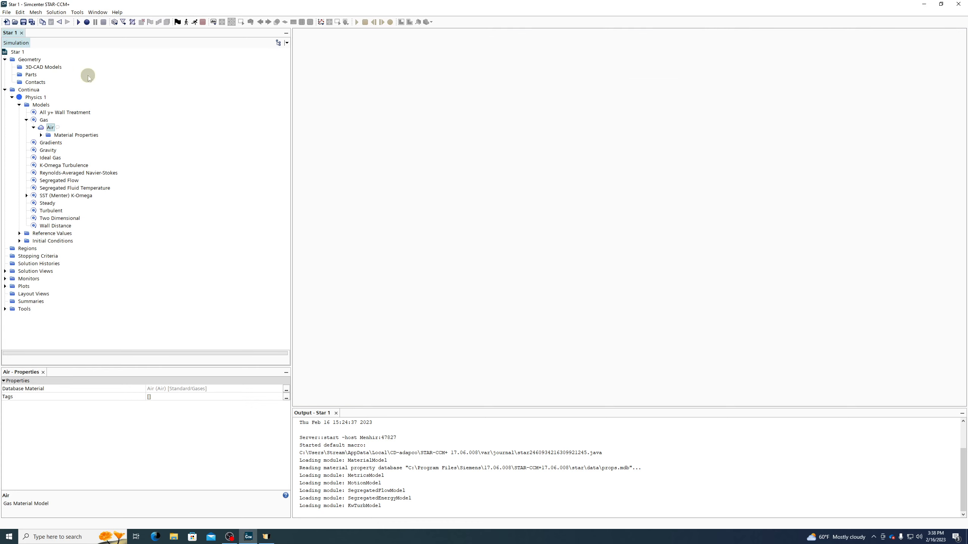
Expand Air's material properties to show the methods of Dynamic Viscosity, Molecular Weight, Specific Heat, Thermal Conductivity and Turbulent Prandtl Number
click(41, 135)
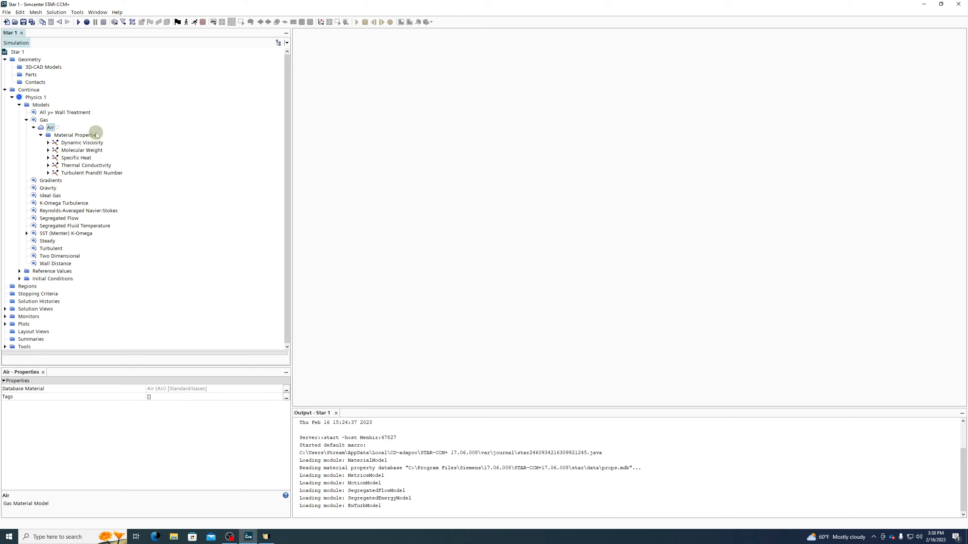
click(48, 143)
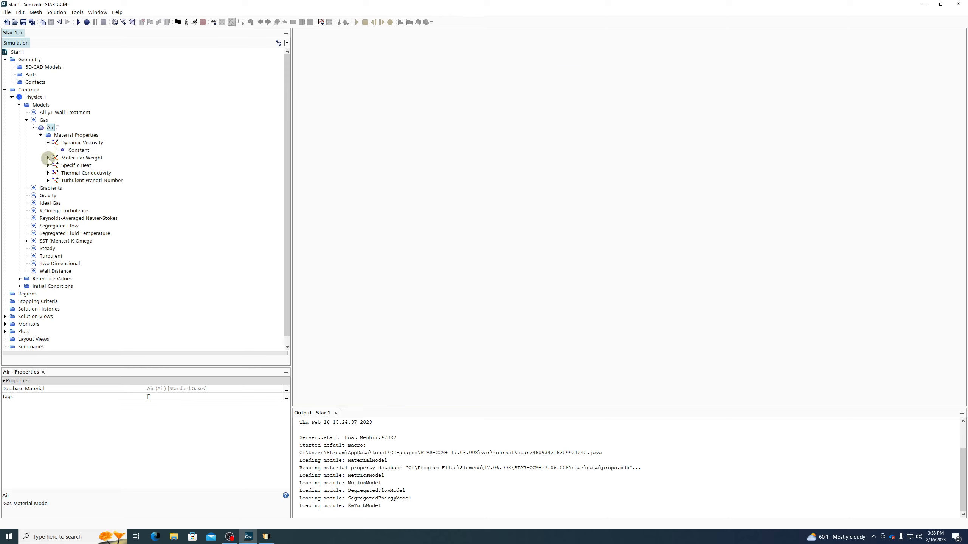
click(48, 158)
click(48, 172)
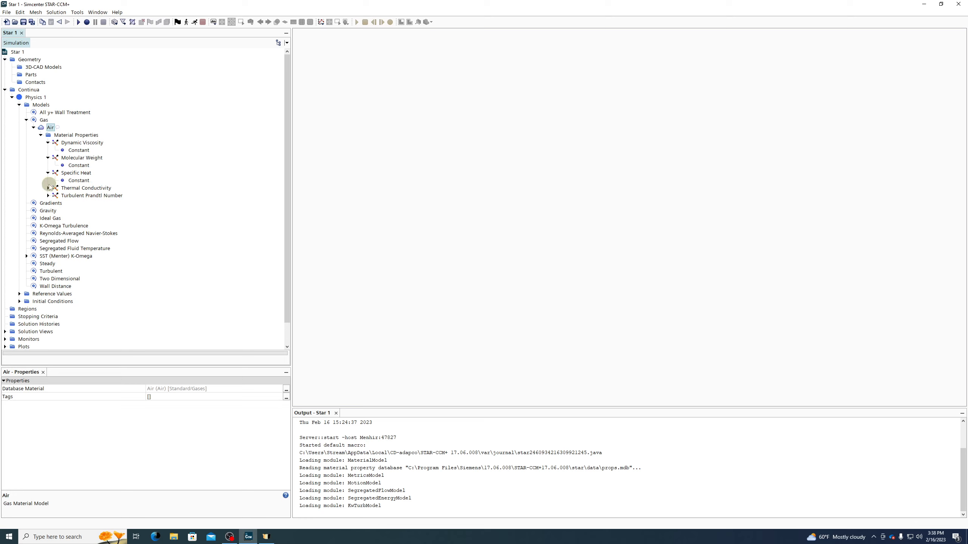
click(48, 188)
click(48, 203)
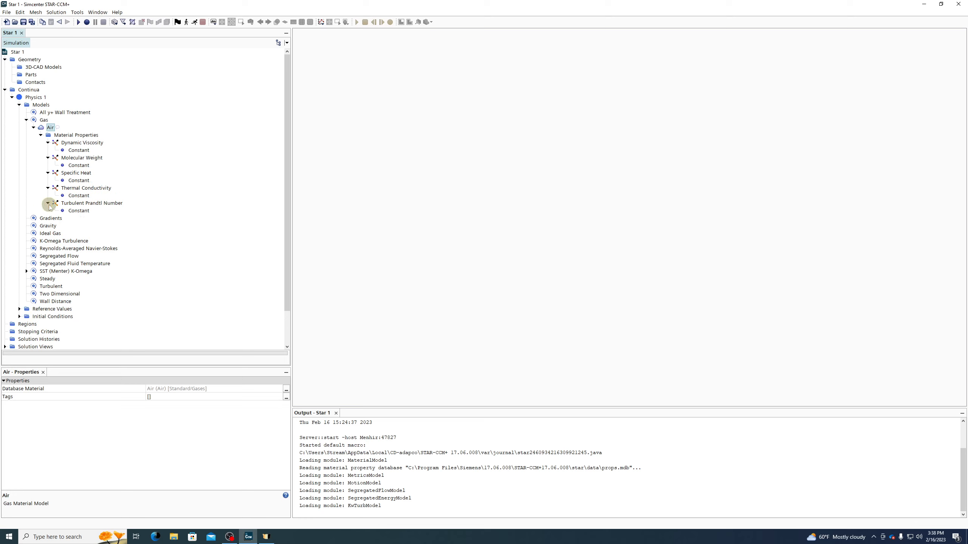
Inspect the constant values of Air's Specific Heat, Molecular Weight and Dynamic Viscosity
click(79, 181)
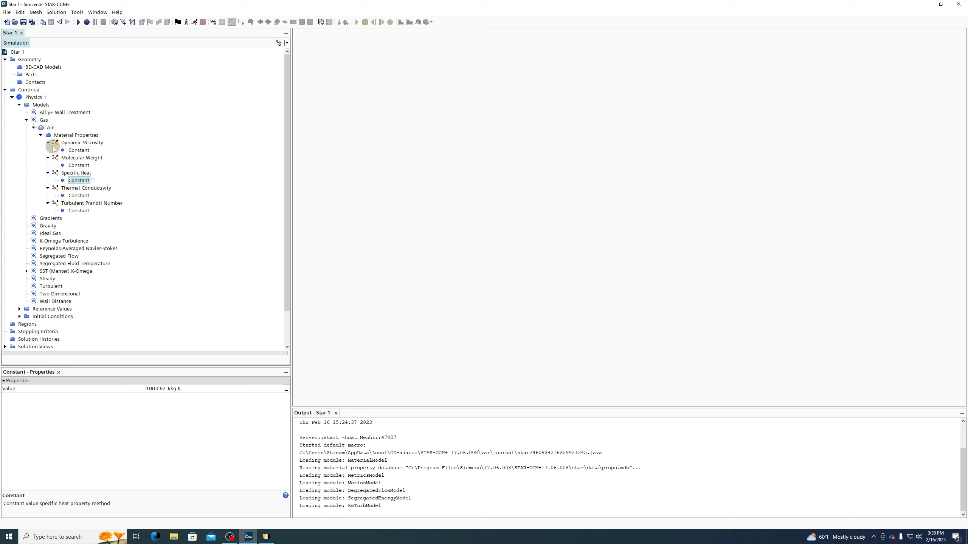
click(79, 165)
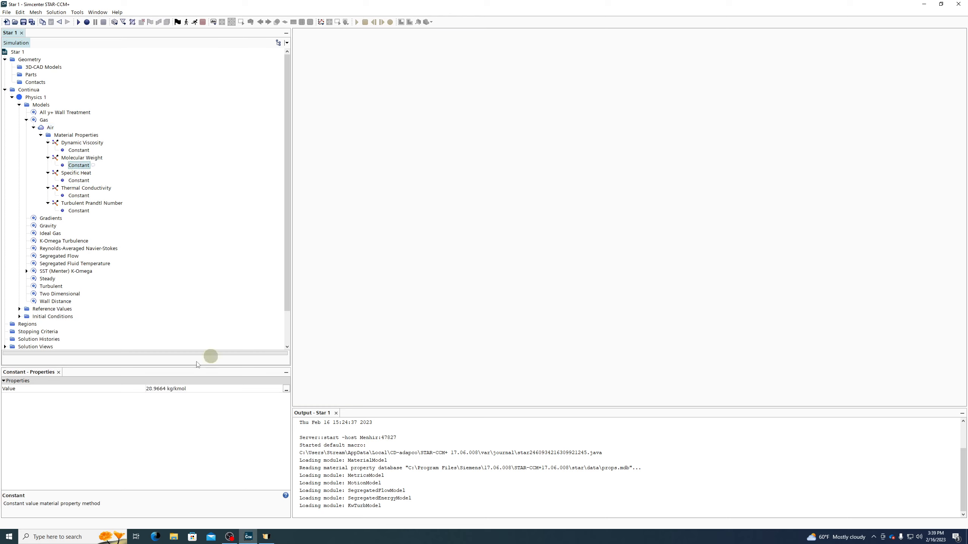
click(78, 150)
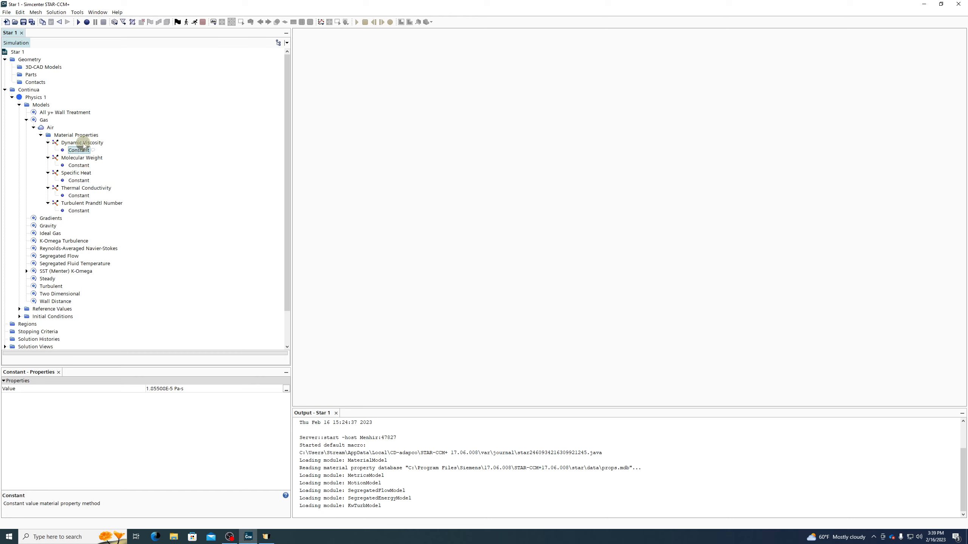
click(74, 143)
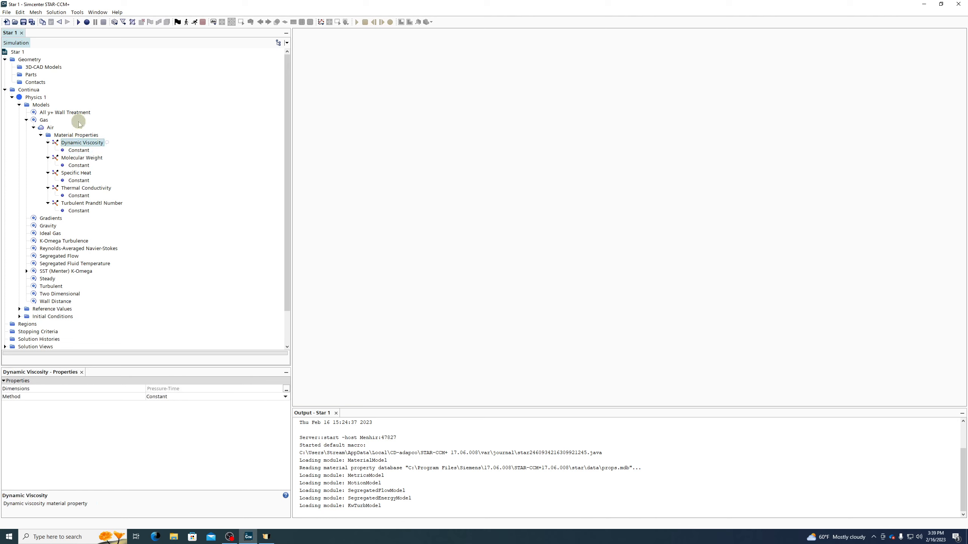
Check which calculation methods are offered for Air's Specific Heat and Molecular Weight
click(75, 173)
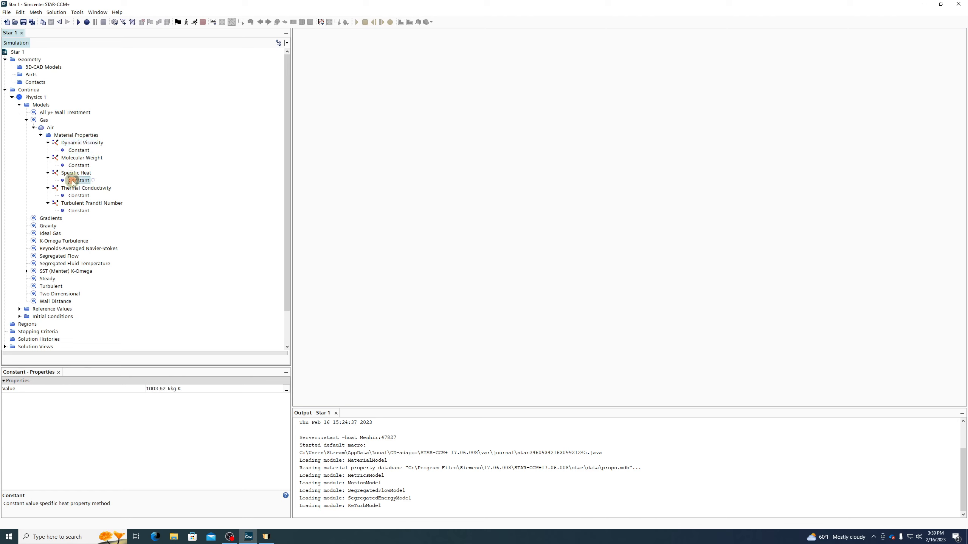
click(182, 397)
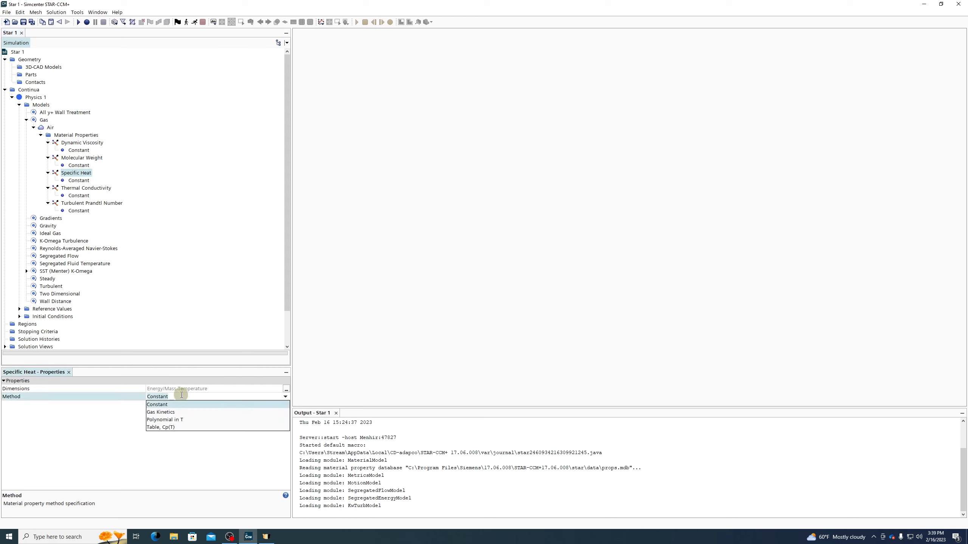
click(80, 157)
click(171, 397)
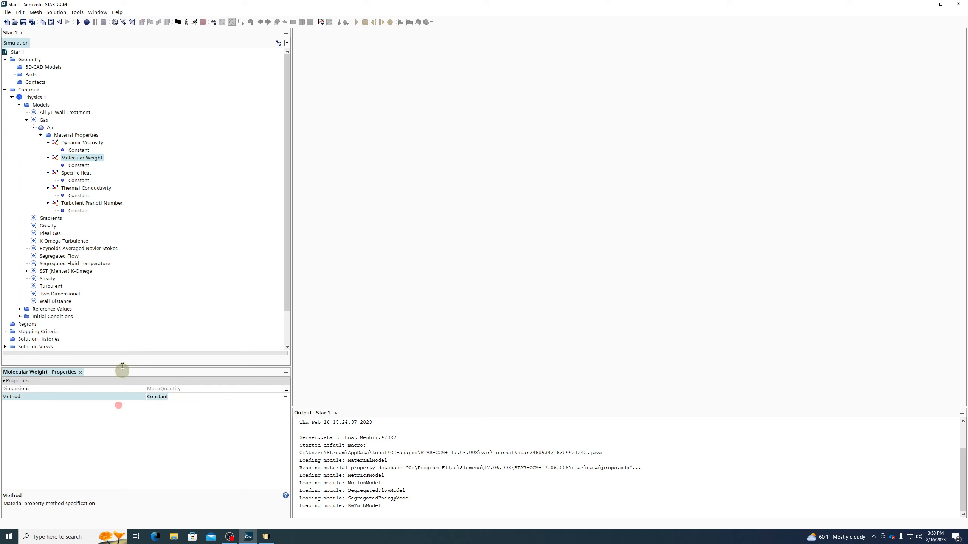
Set Air's Dynamic Viscosity method to Sutherland's Law and inspect its parameters
click(93, 145)
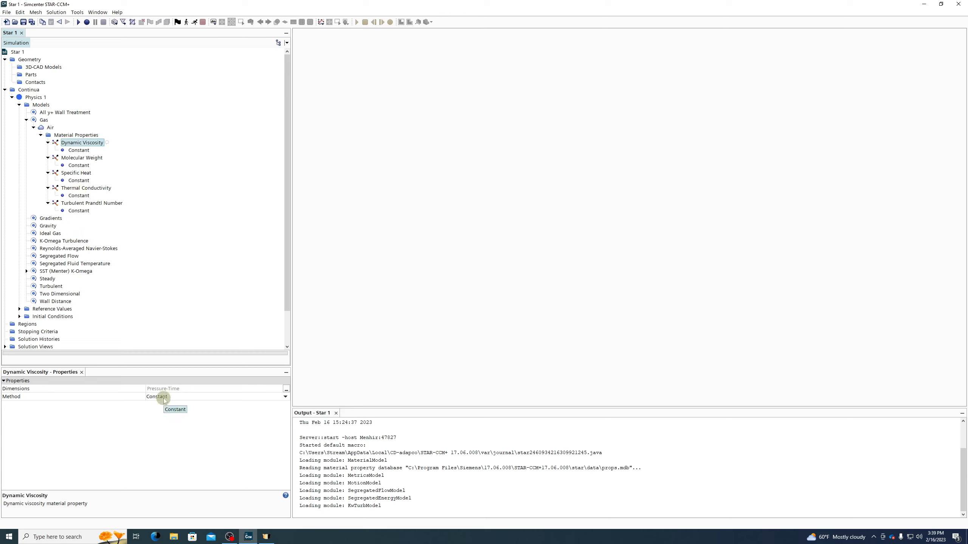
click(78, 151)
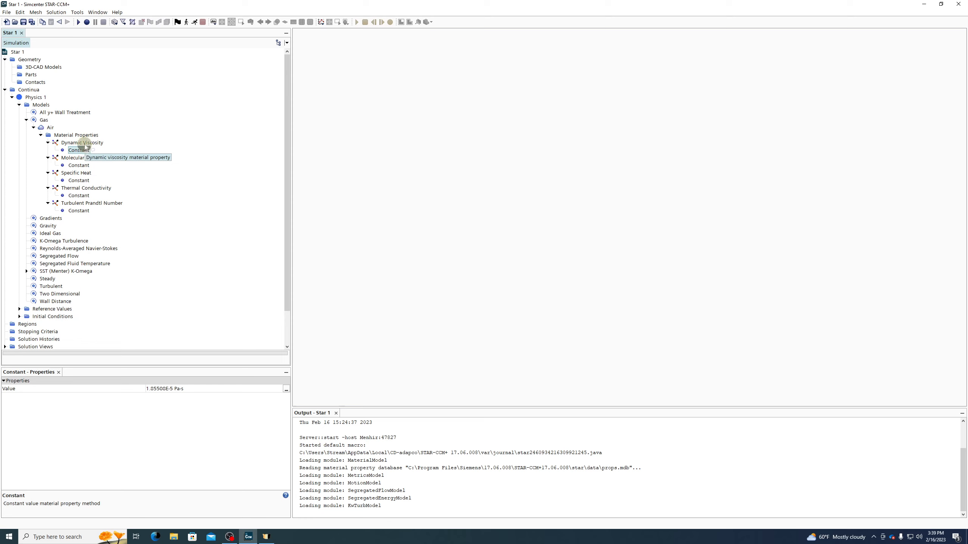
click(84, 145)
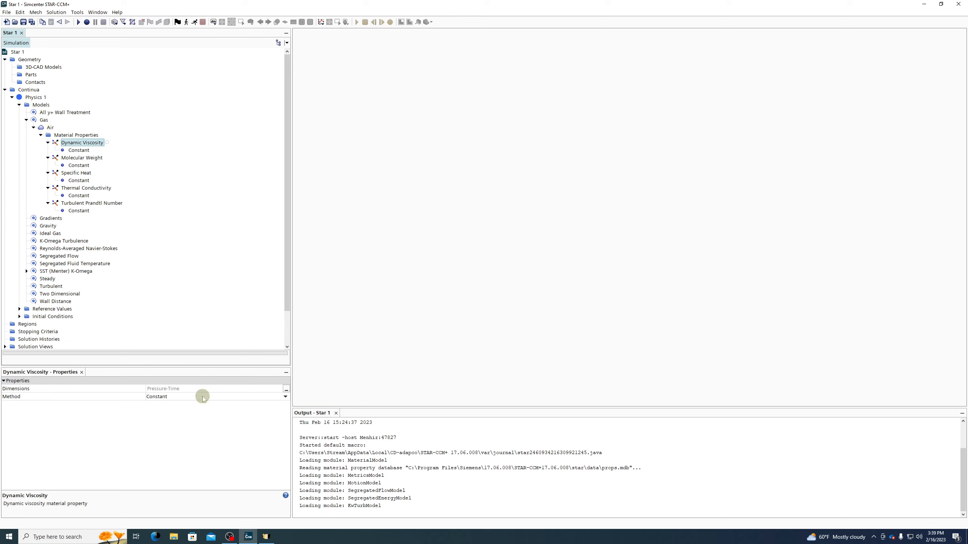
click(158, 399)
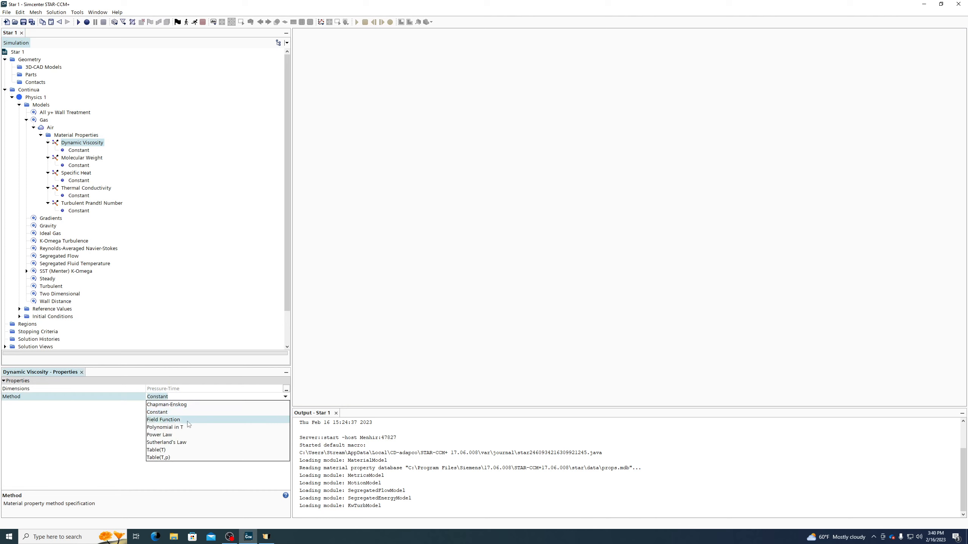
click(192, 443)
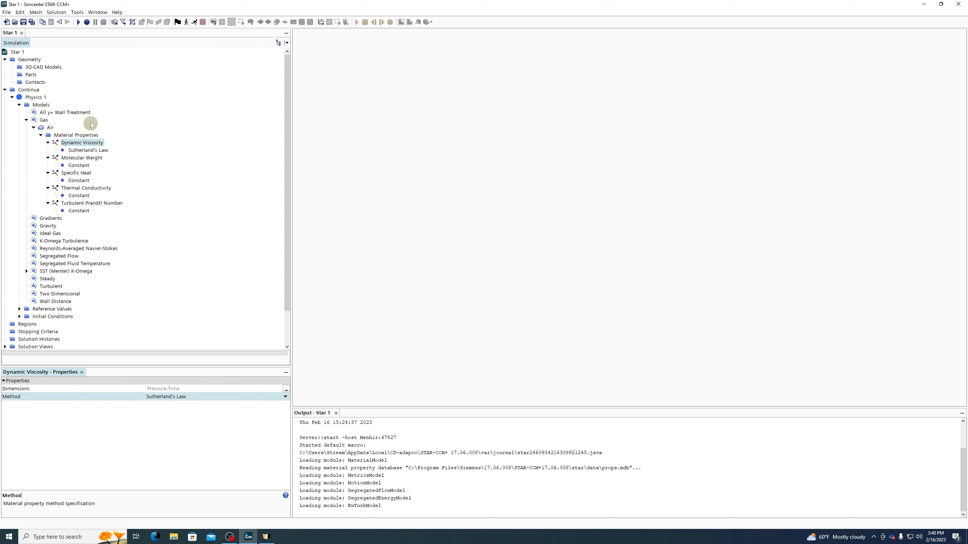
click(88, 149)
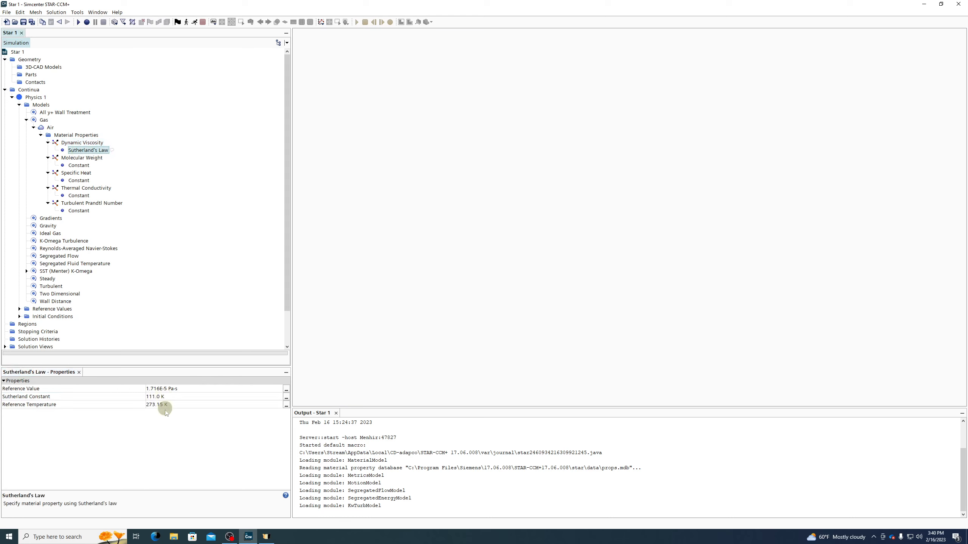
Set Air's Dynamic Viscosity method to Chapman-Enskog and expand the Lennard-Jones Characteristic Length property
click(86, 142)
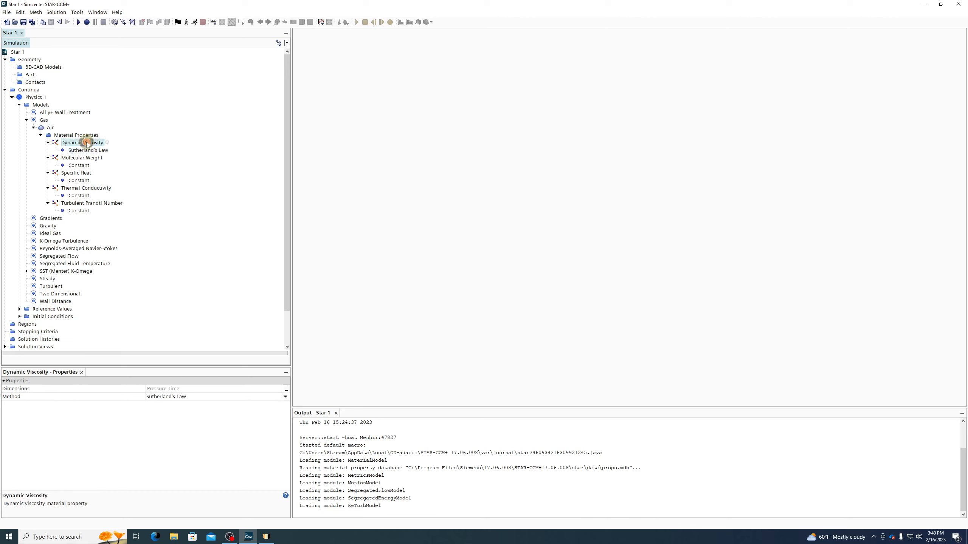
click(169, 397)
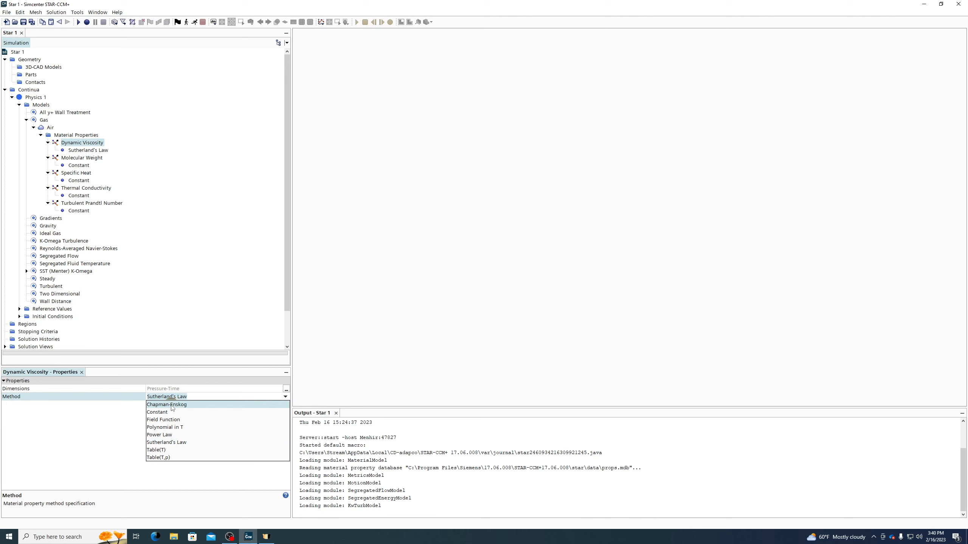
click(173, 405)
click(82, 158)
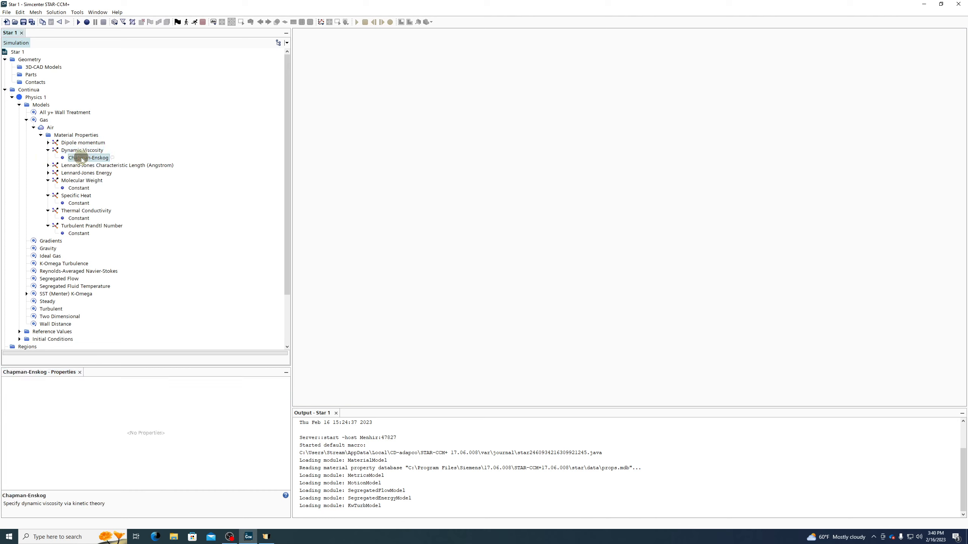
click(76, 150)
click(79, 158)
click(72, 166)
click(48, 165)
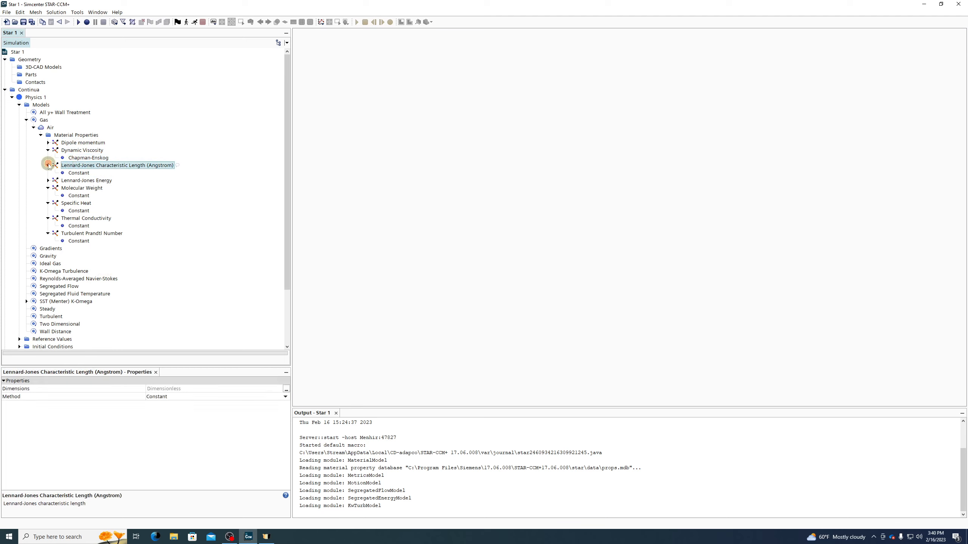
Inspect Air's Lennard-Jones Characteristic Length and Lennard-Jones Energy constants and the Chapman-Enskog viscosity method's properties
click(72, 173)
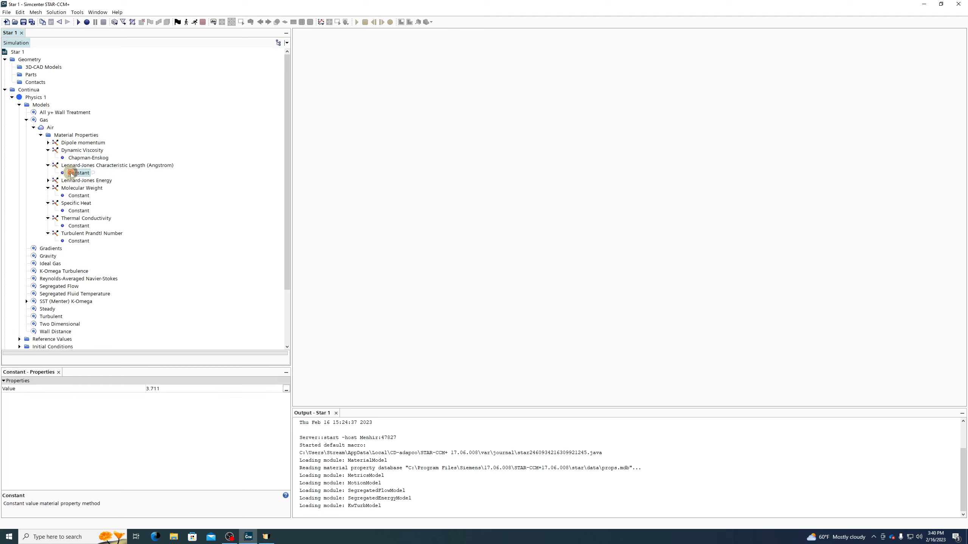
click(48, 181)
click(82, 188)
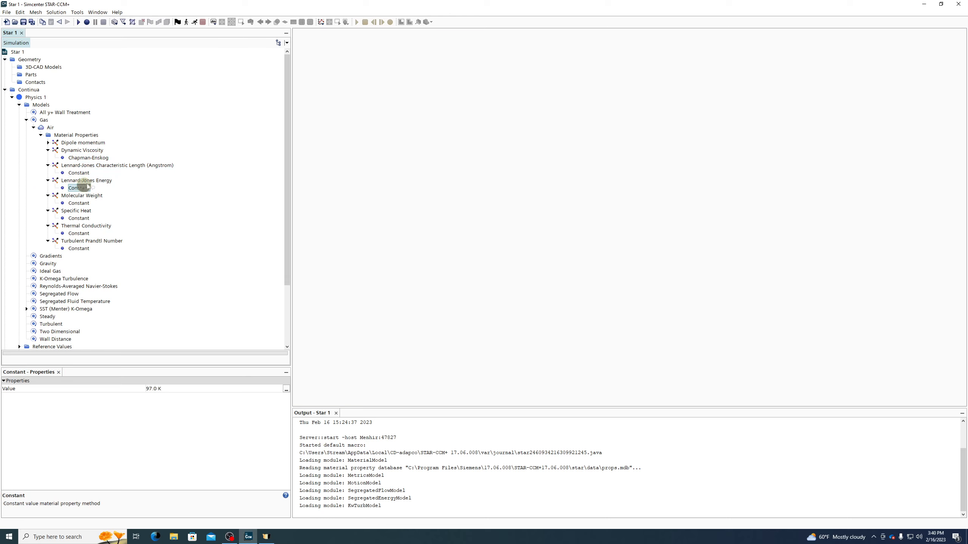
click(88, 157)
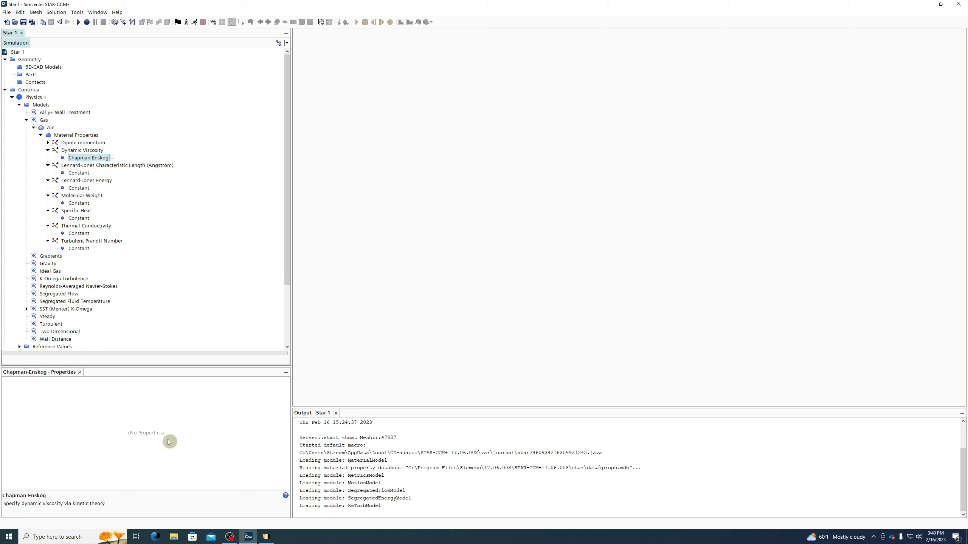
Set Air's Dynamic Viscosity method to Power Law and inspect its parameters
click(78, 151)
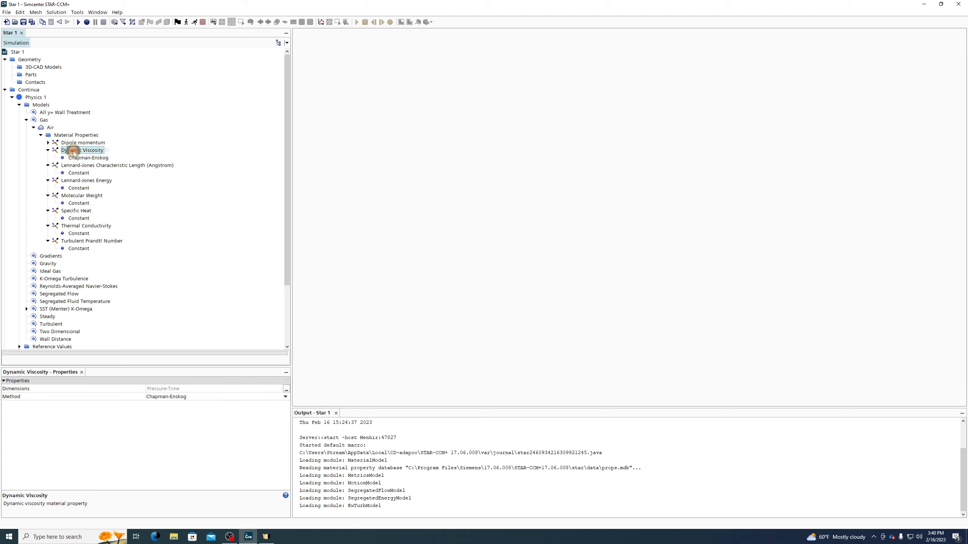
click(177, 396)
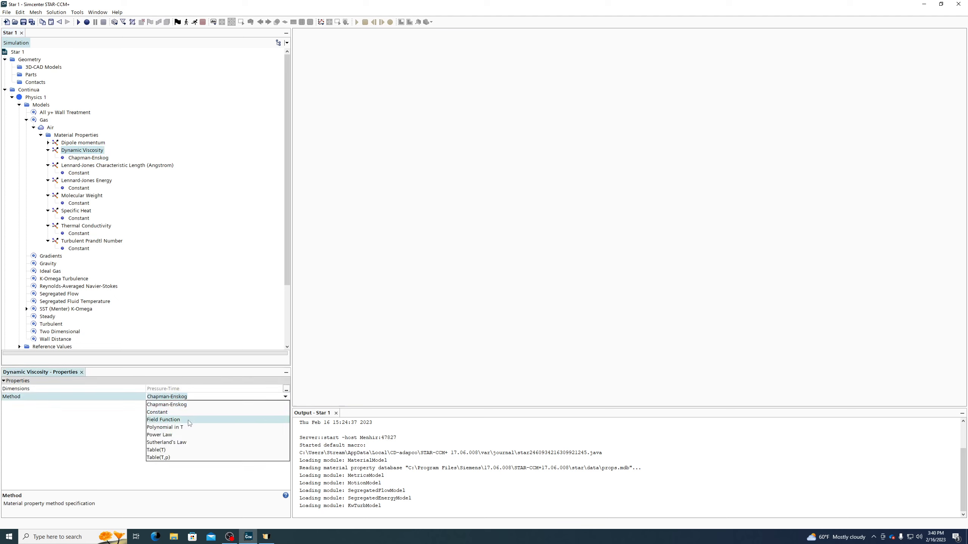
click(180, 435)
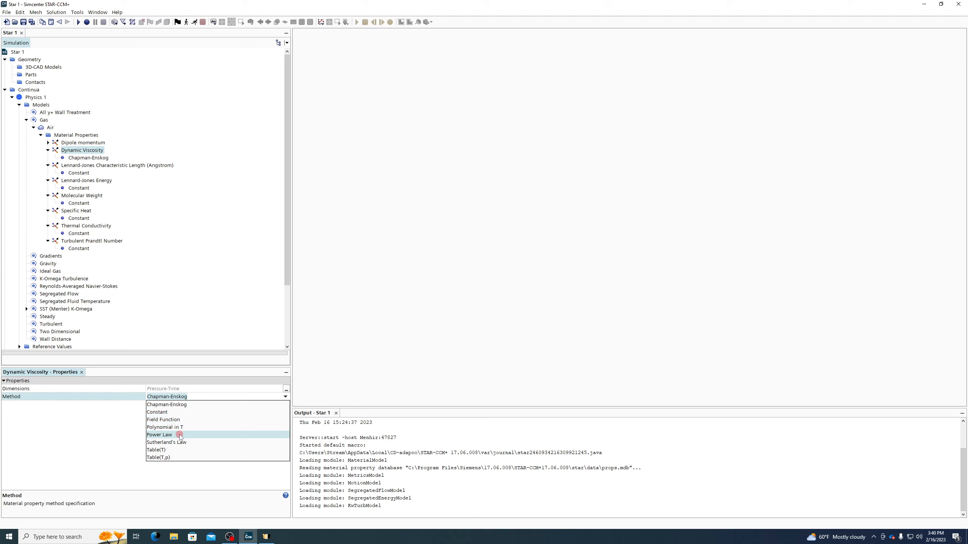
click(81, 150)
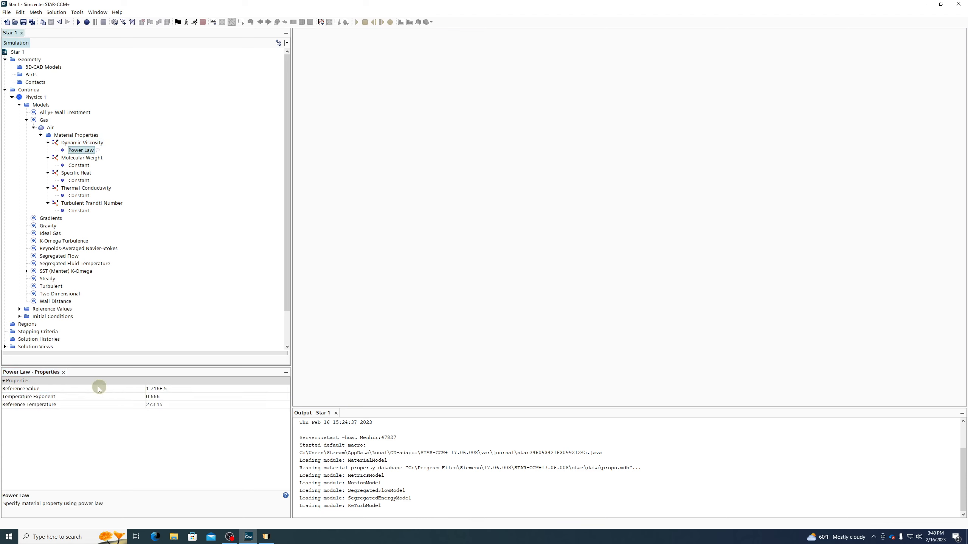
Set Air's Dynamic Viscosity method to Constant, and inspect its value and the Molecular Weight property
click(72, 143)
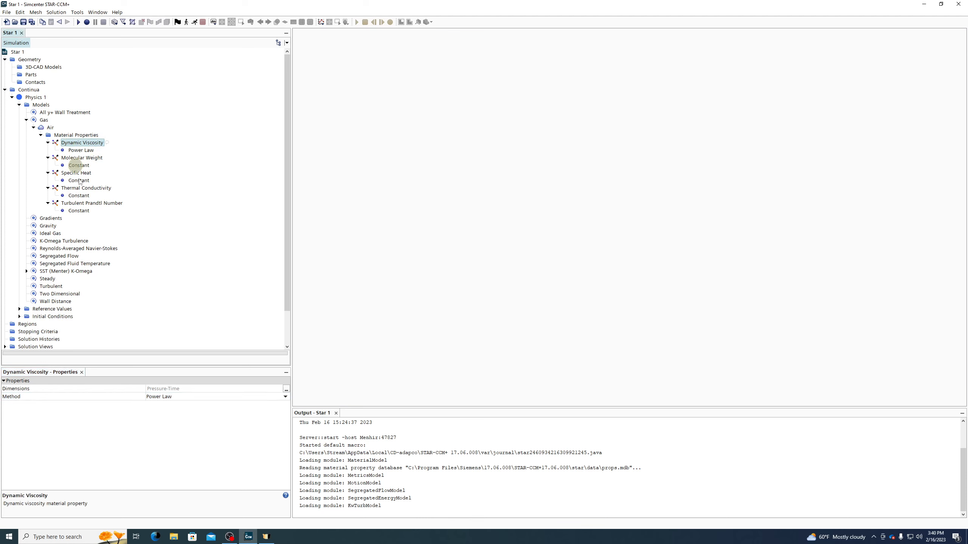
click(159, 397)
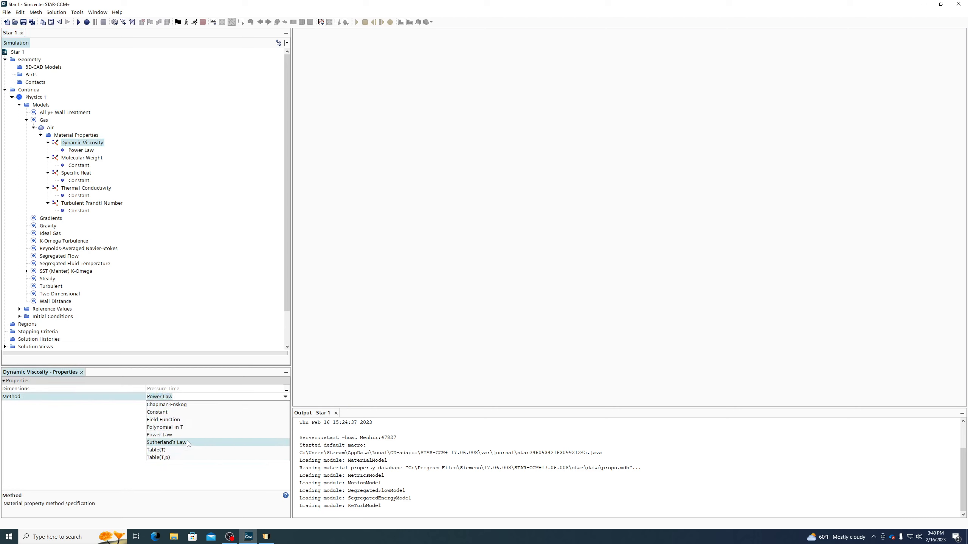
click(176, 412)
click(77, 150)
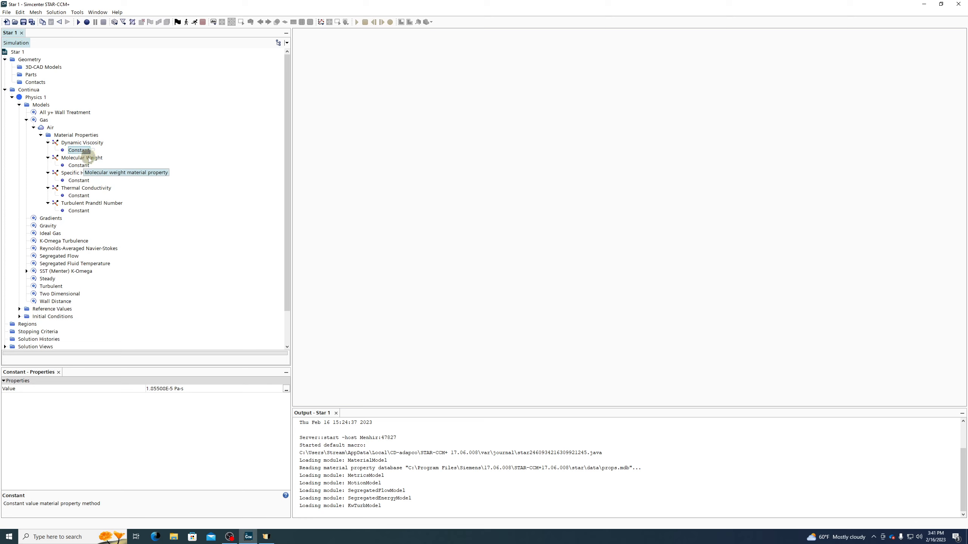
click(88, 158)
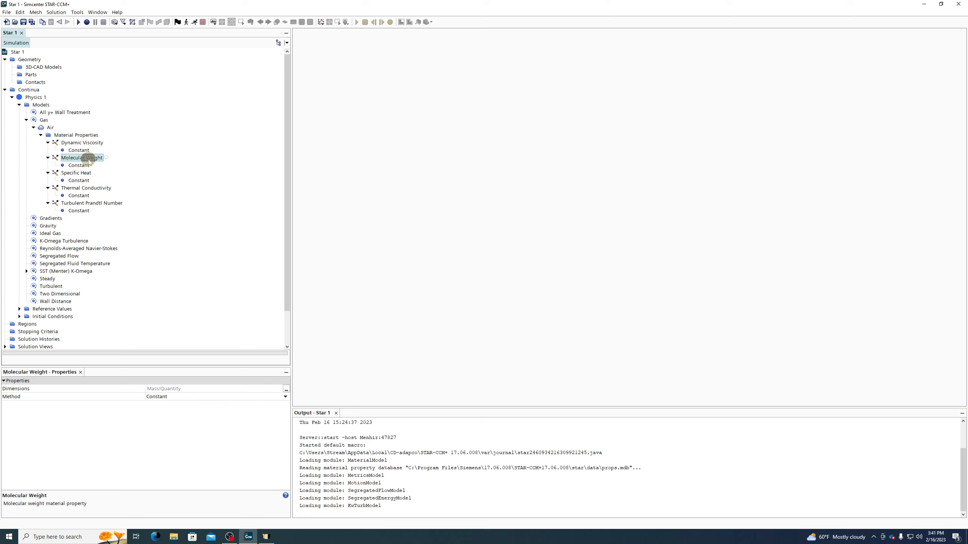
Try the Gas Kinetics method for Air's Specific Heat, and return the method to Constant
click(74, 173)
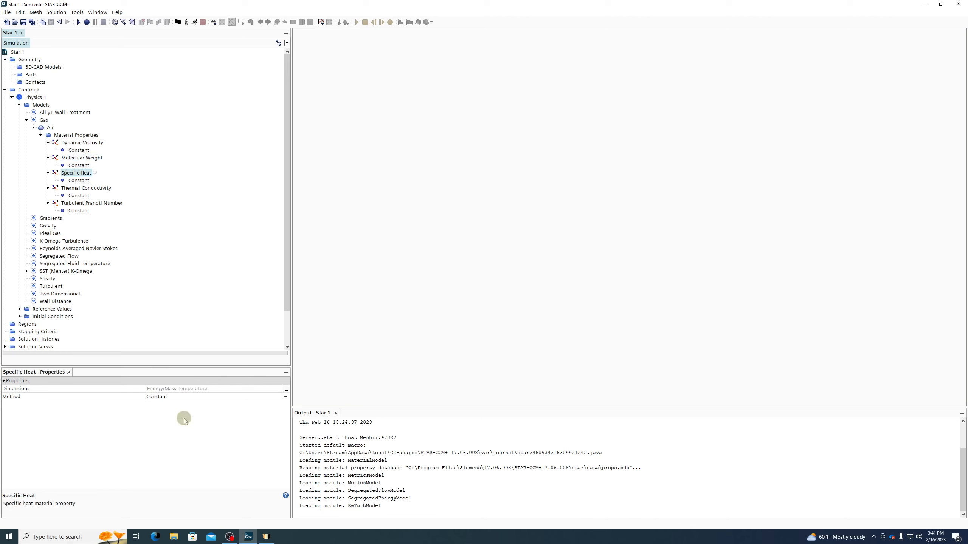
click(164, 396)
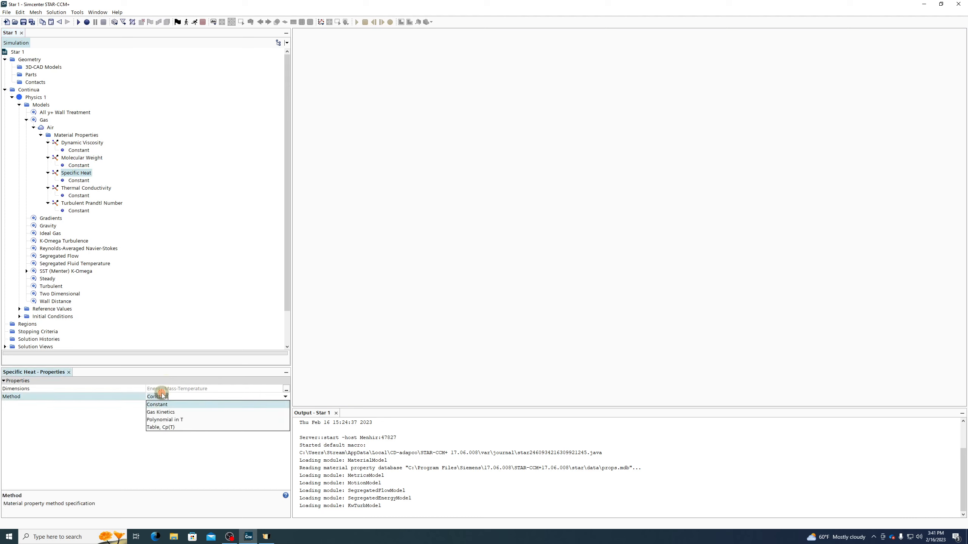
click(164, 412)
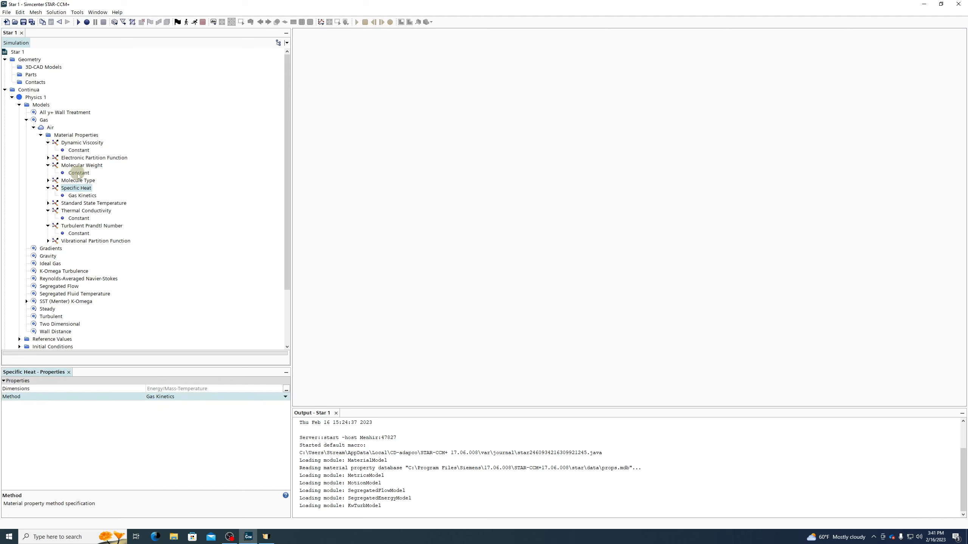
click(156, 397)
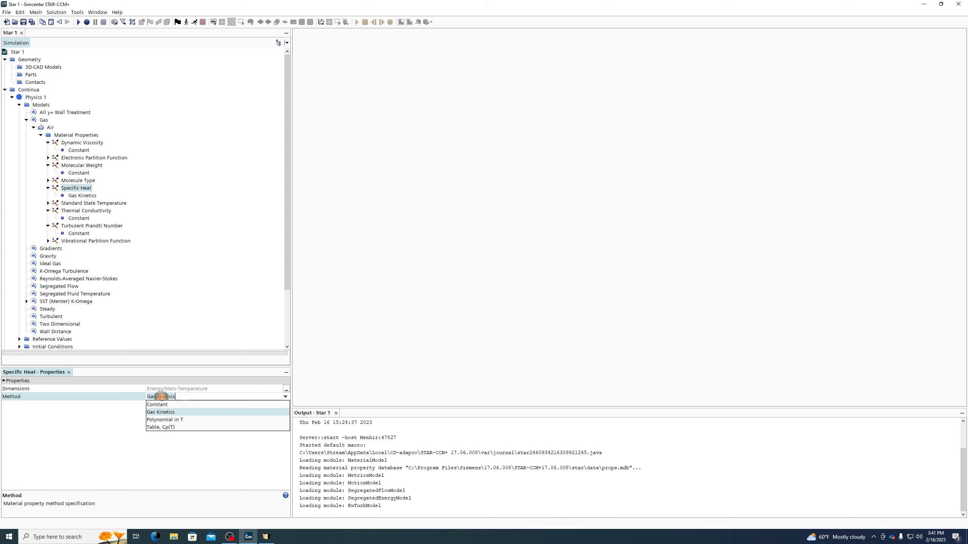
click(164, 404)
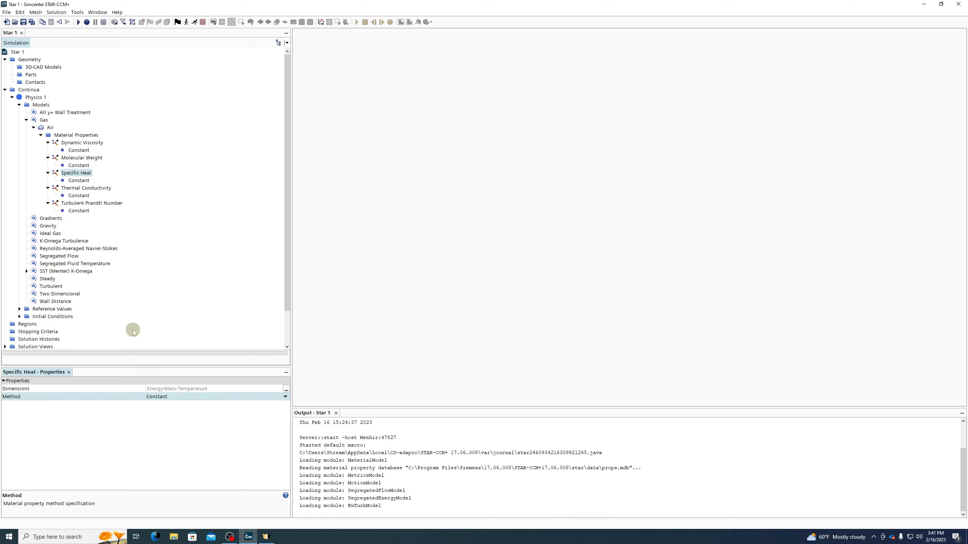
Try Sutherland's Law as Air's Thermal Conductivity method, and return the method to Constant
click(77, 188)
click(179, 397)
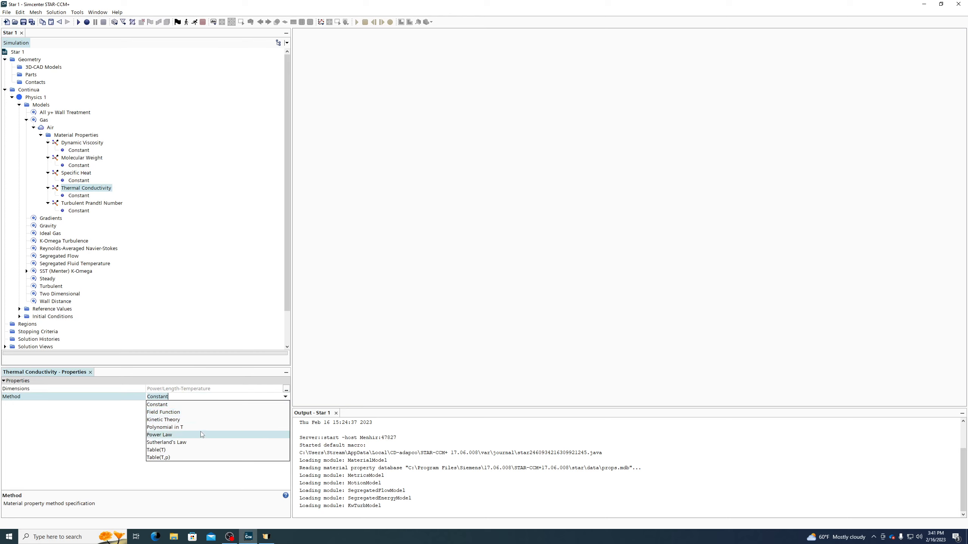
click(199, 441)
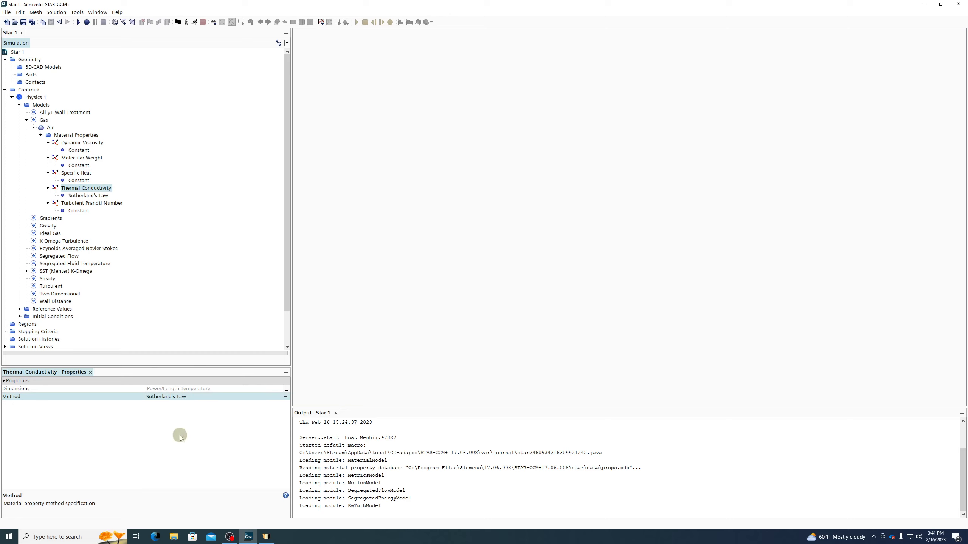
click(176, 396)
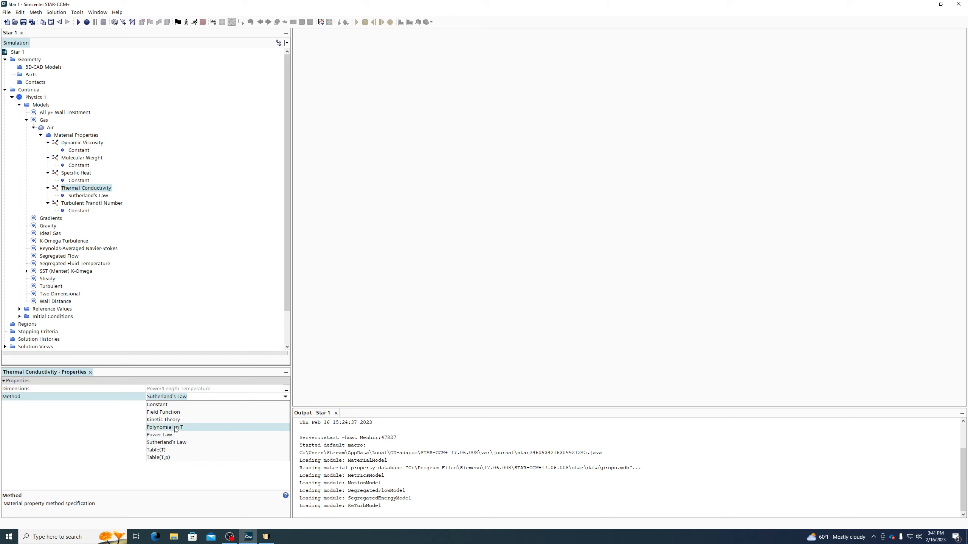
click(165, 403)
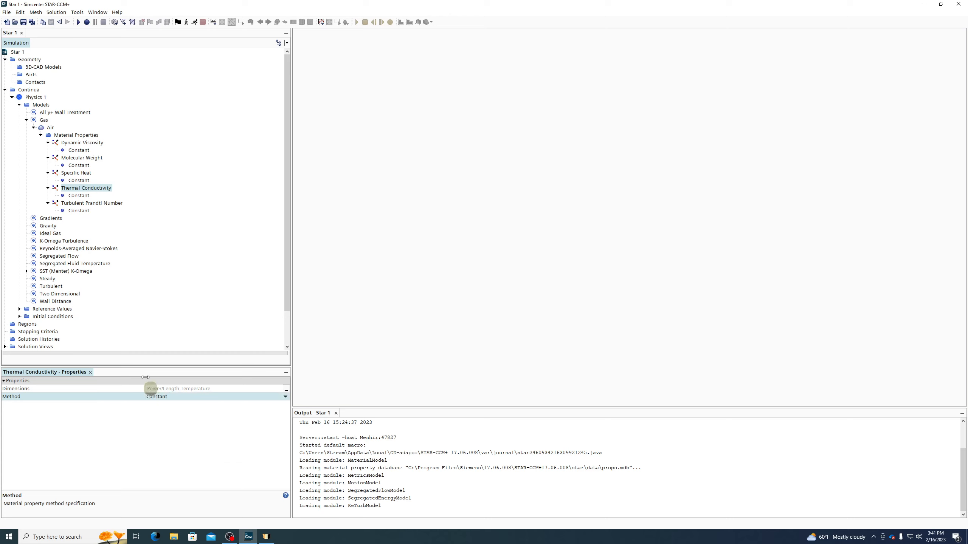
Inspect the constant values of Air's Thermal Conductivity and Turbulent Prandtl Number, and check the methods offered for the latter
click(78, 196)
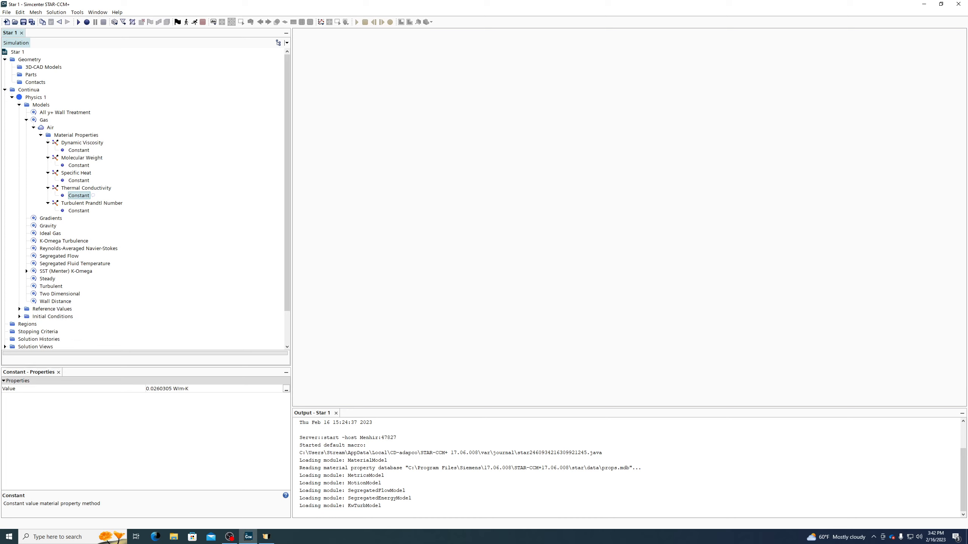
click(79, 211)
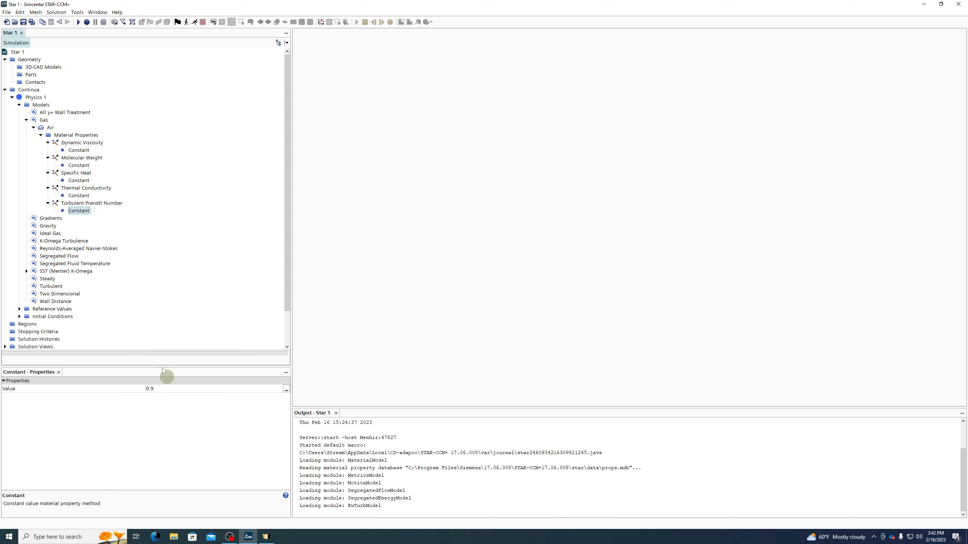
click(92, 204)
click(167, 397)
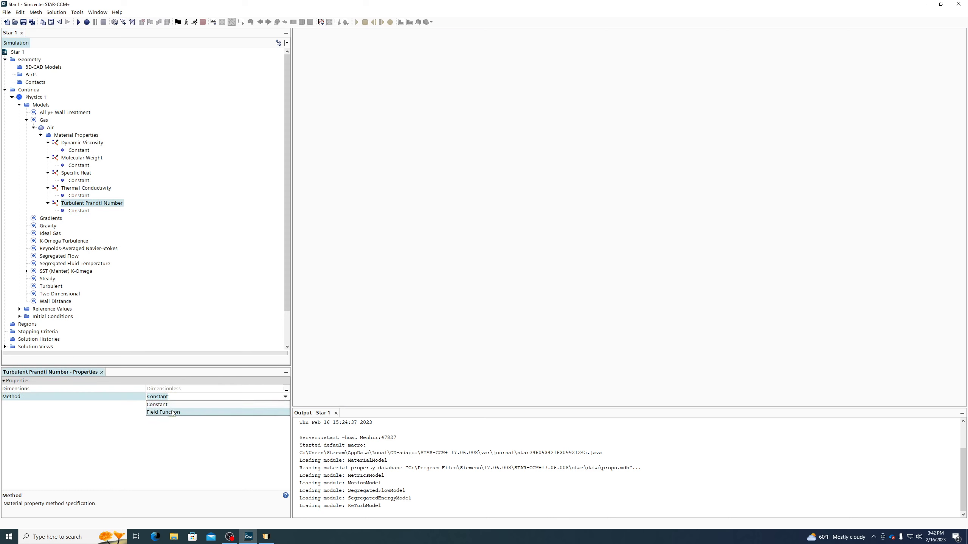
click(173, 406)
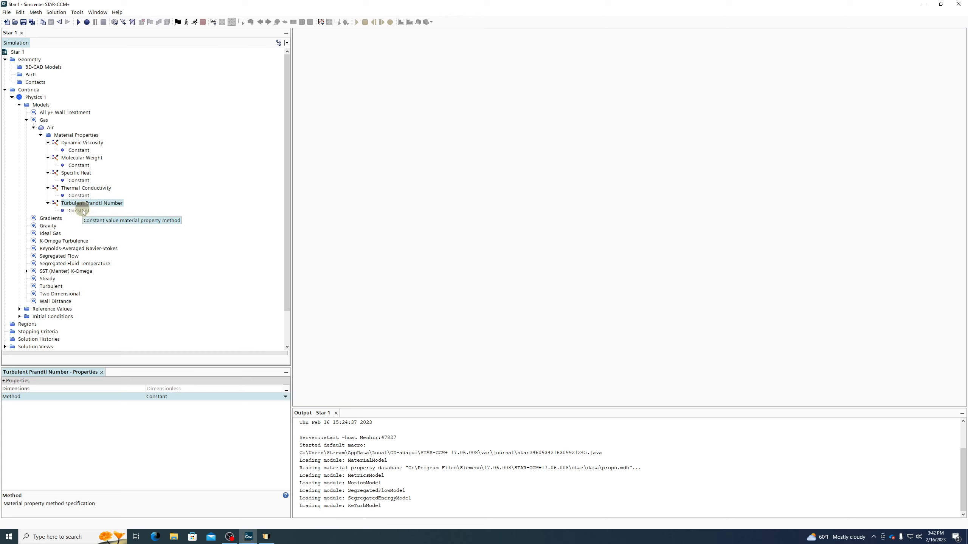
Open the Replace Material dialog for Air to view it, and close it without replacing the gas
click(78, 142)
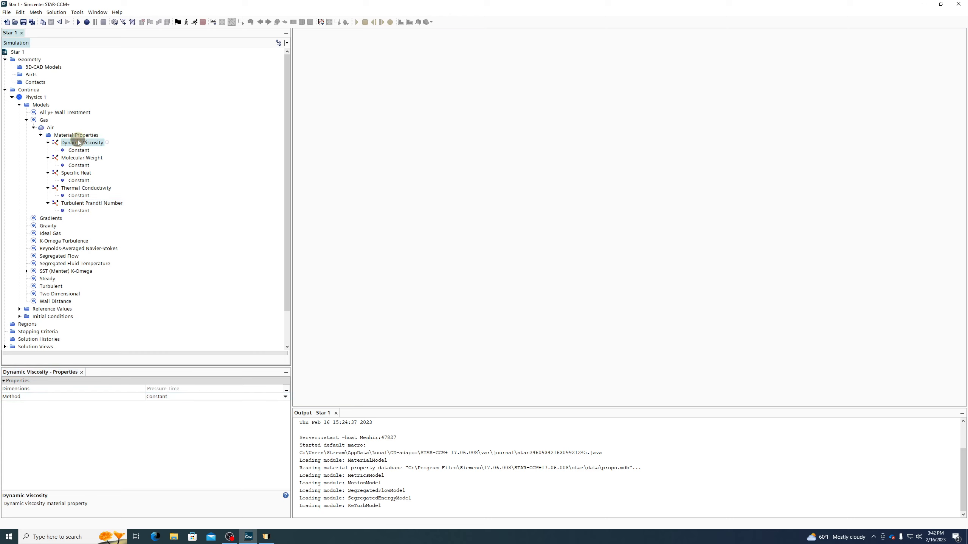
click(78, 136)
click(50, 128)
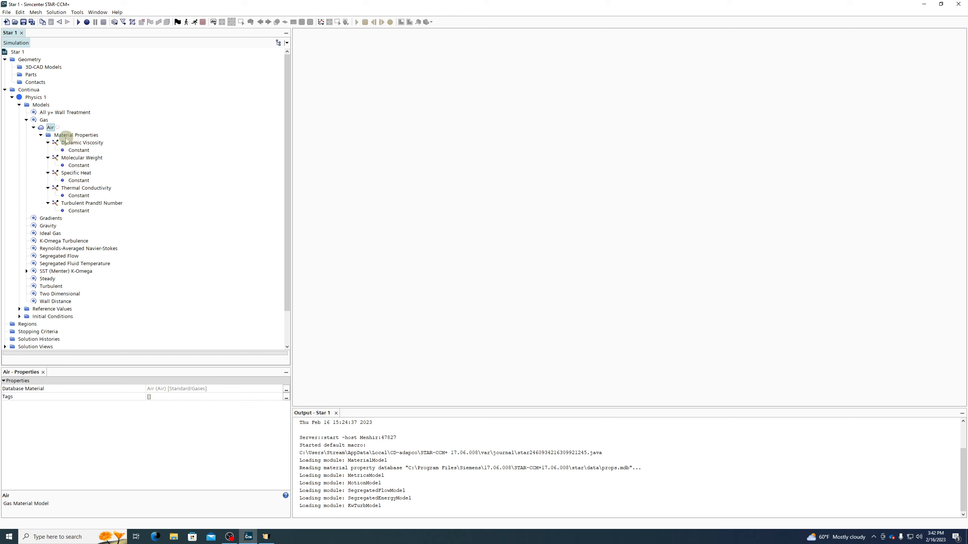
right_click(51, 127)
click(57, 129)
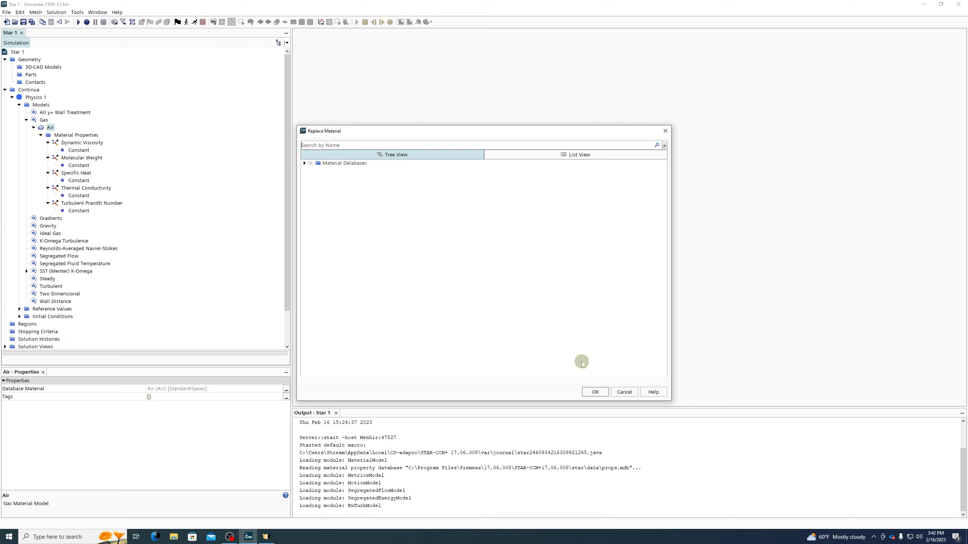
click(625, 392)
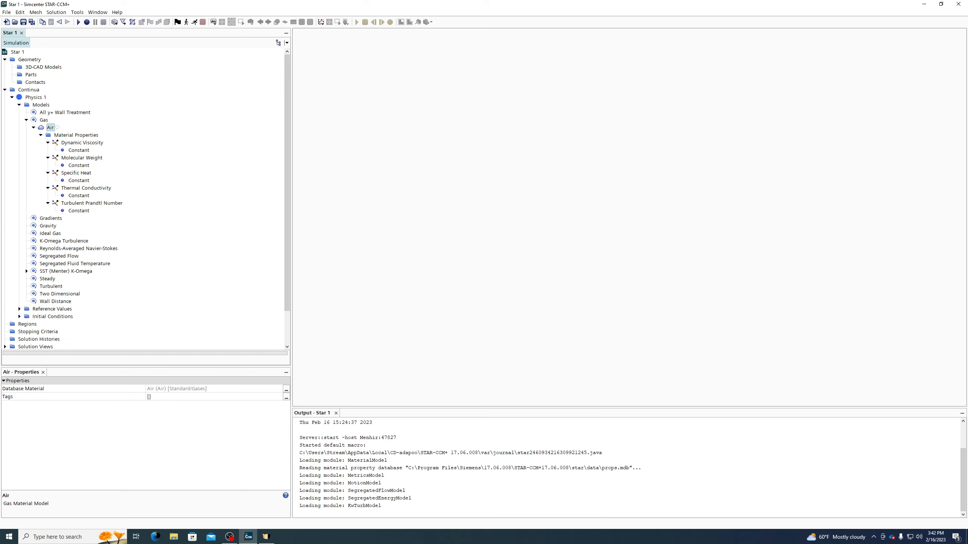
Inspect the SST (Menter) K-Omega model's properties, including its Compressibility Parameters and Realizability Coefficient
click(27, 271)
click(56, 280)
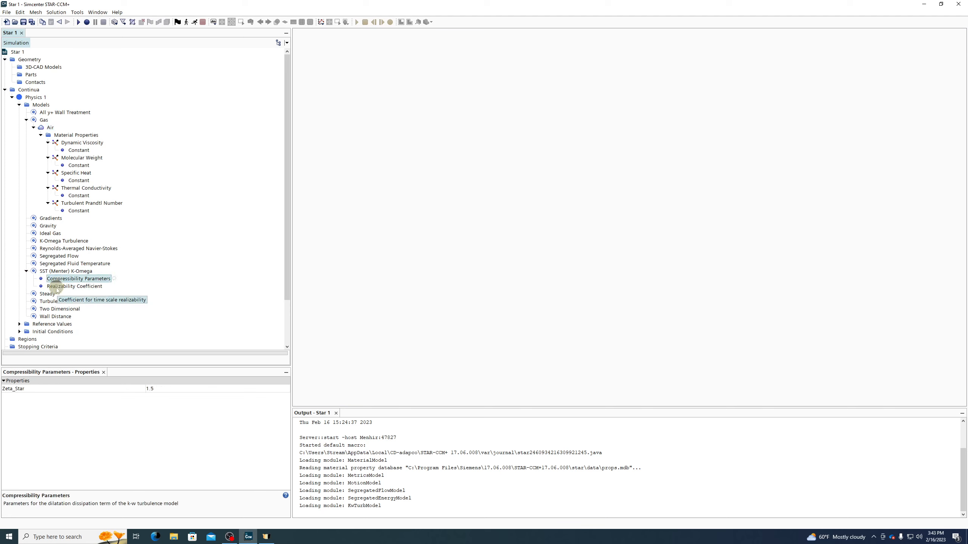
click(57, 288)
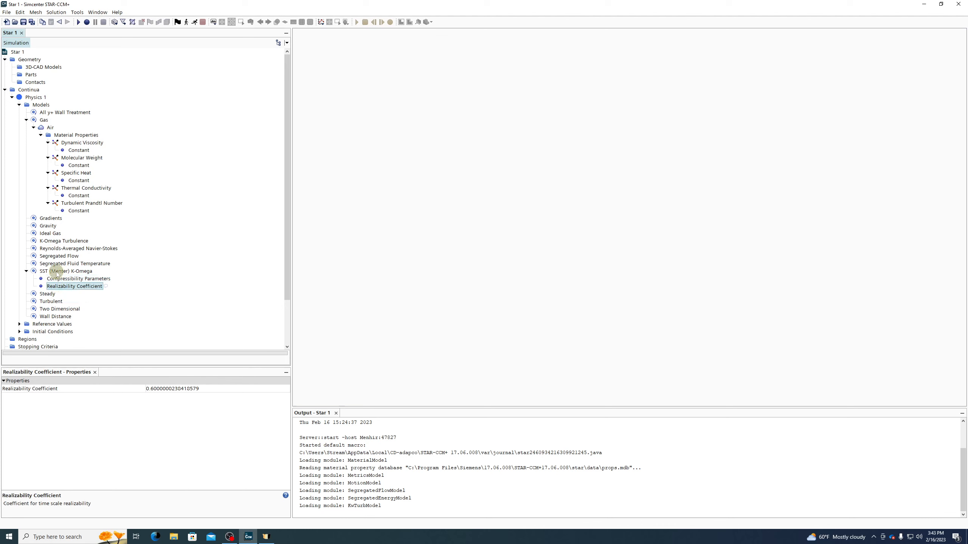
click(56, 271)
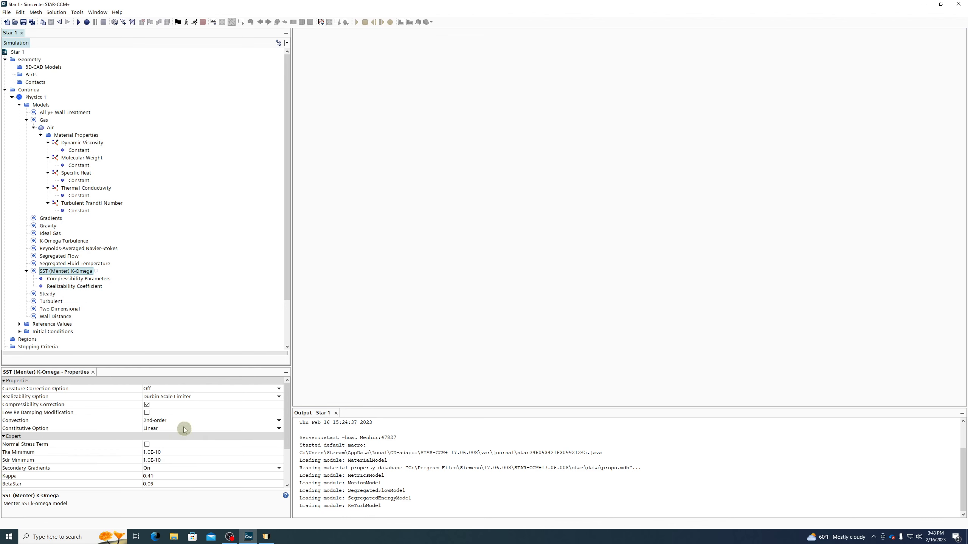
Inspect the properties of the Segregated Flow, Gradients, Gravity, Ideal Gas, K-Omega Turbulence and Reynolds-Averaged Navier-Stokes models
click(65, 257)
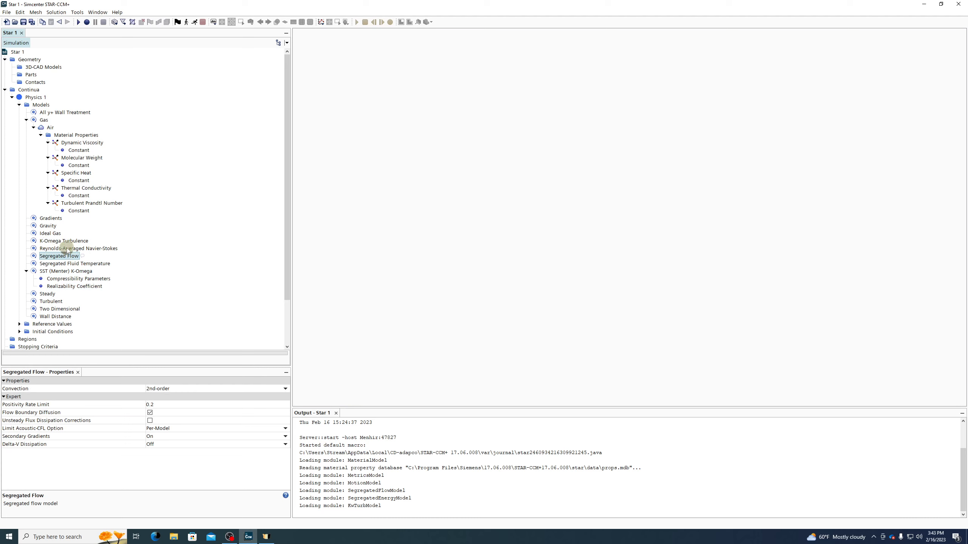
click(50, 219)
click(55, 226)
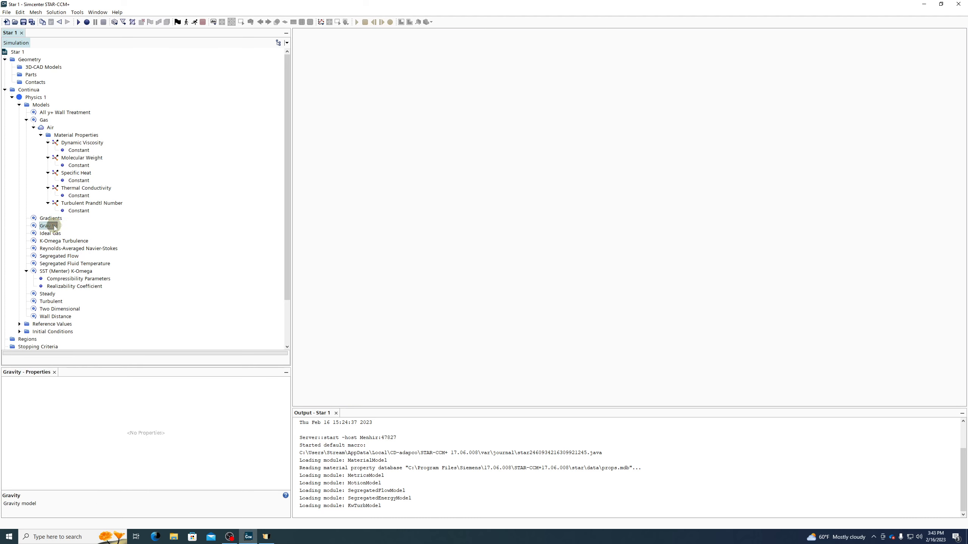
click(53, 234)
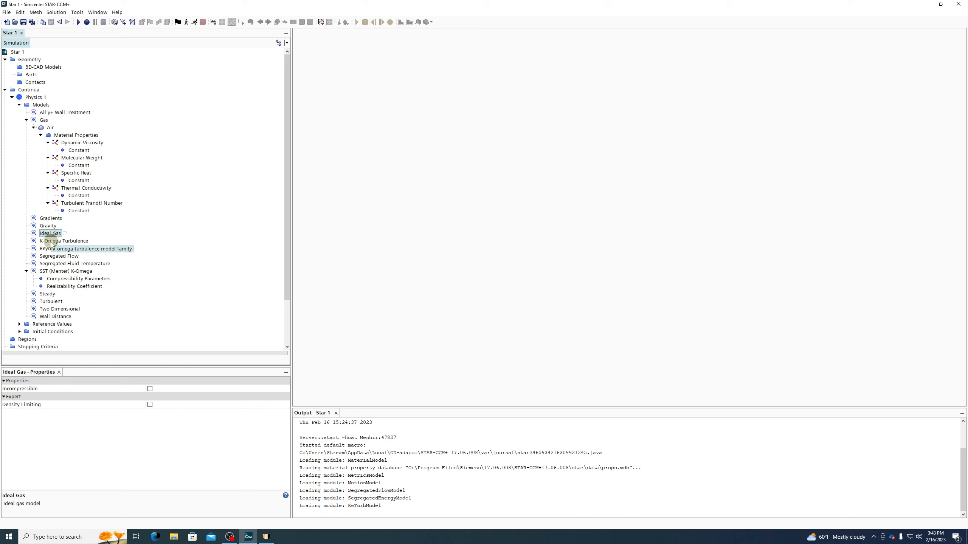
click(53, 241)
click(54, 248)
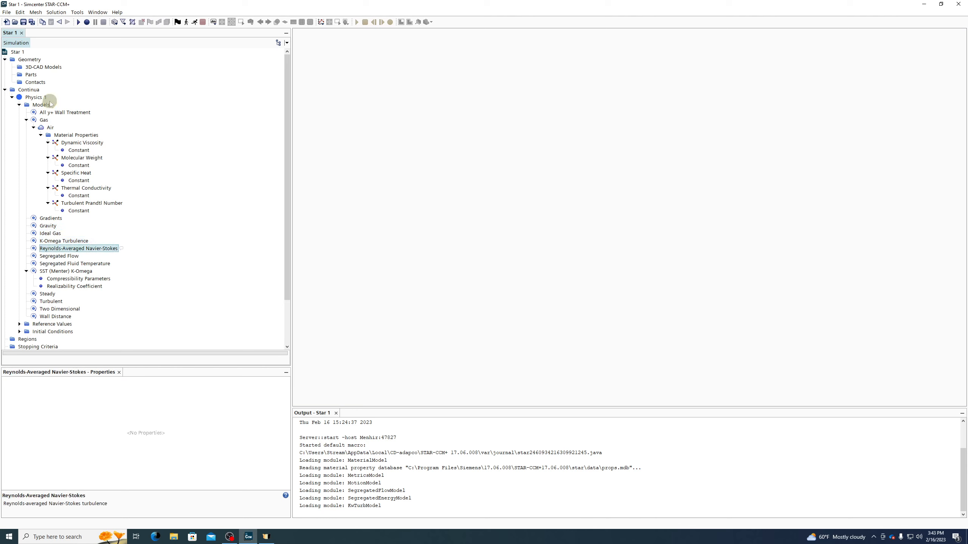
Inspect the All y+ Wall Treatment and Gas models, then read through all properties of the Gradients model
click(43, 112)
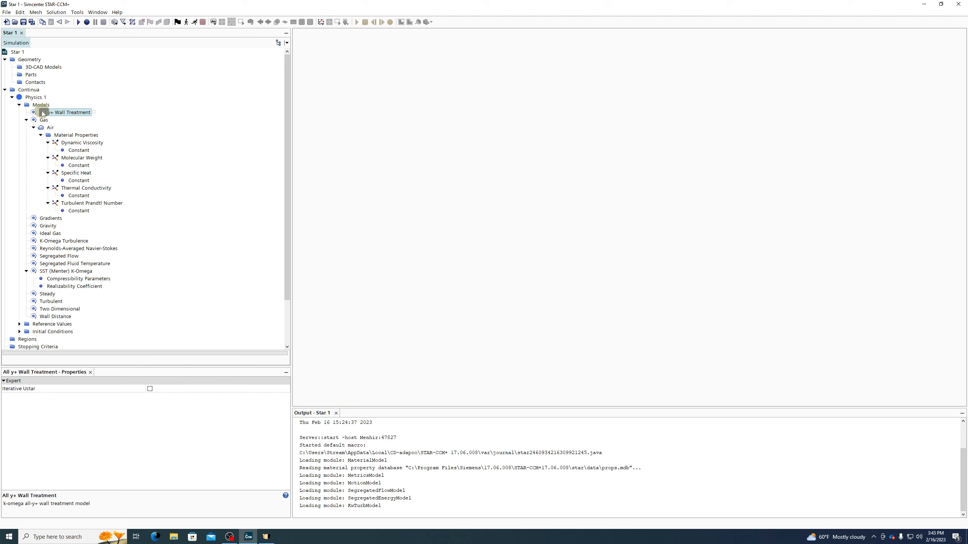
click(27, 119)
click(43, 120)
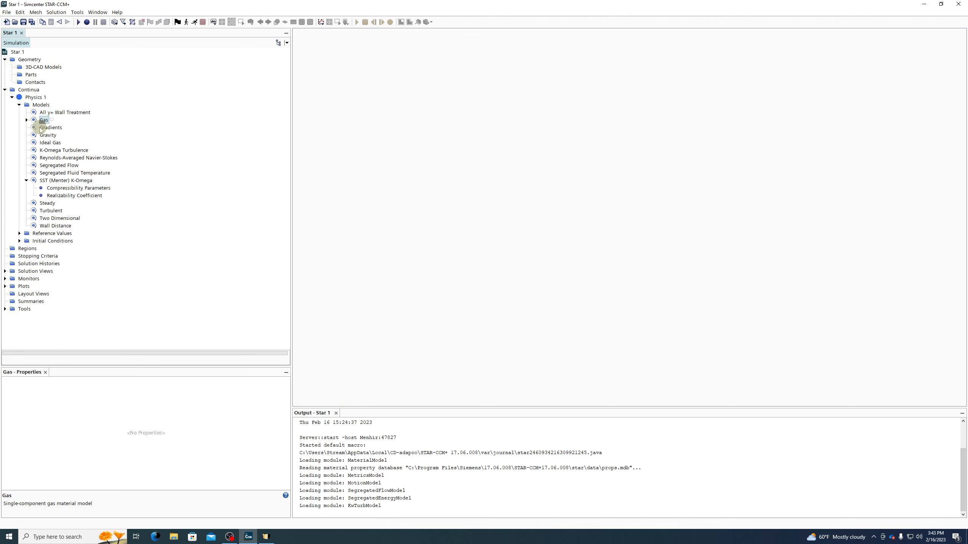
click(42, 128)
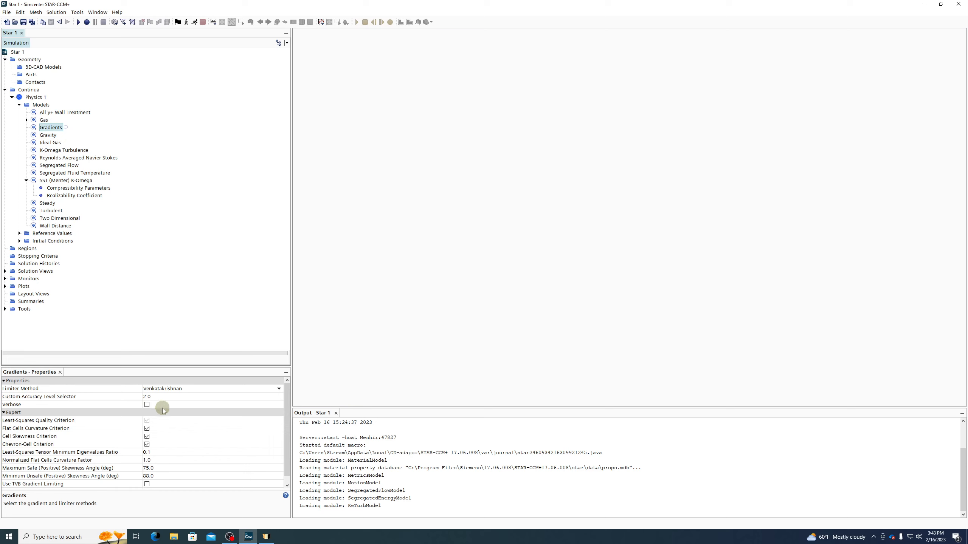
scroll(162, 419, down, 1)
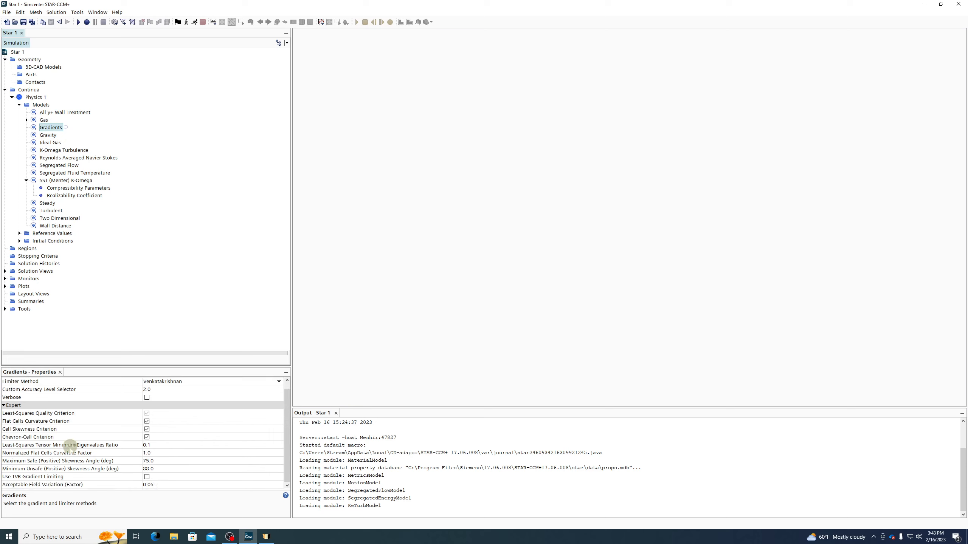
scroll(126, 469, up, 1)
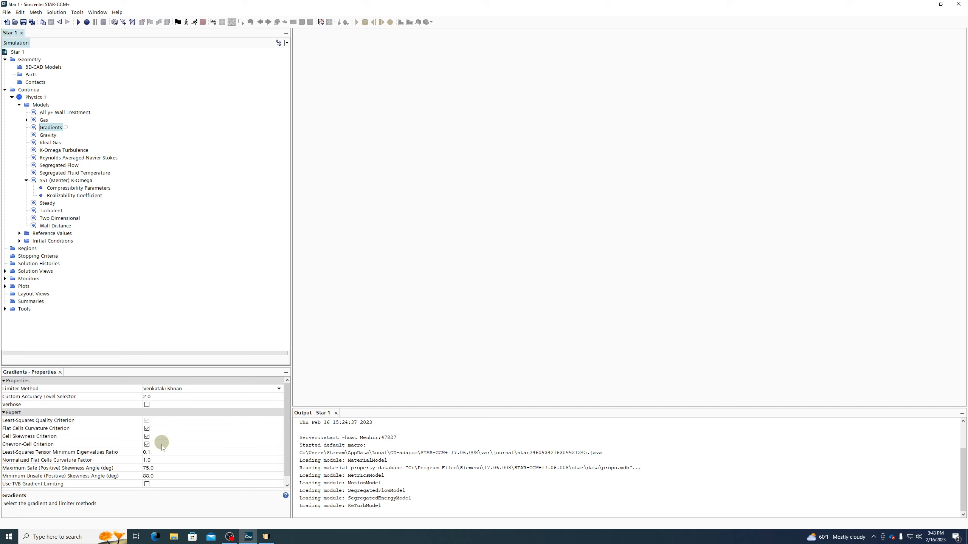
scroll(162, 431, down, 1)
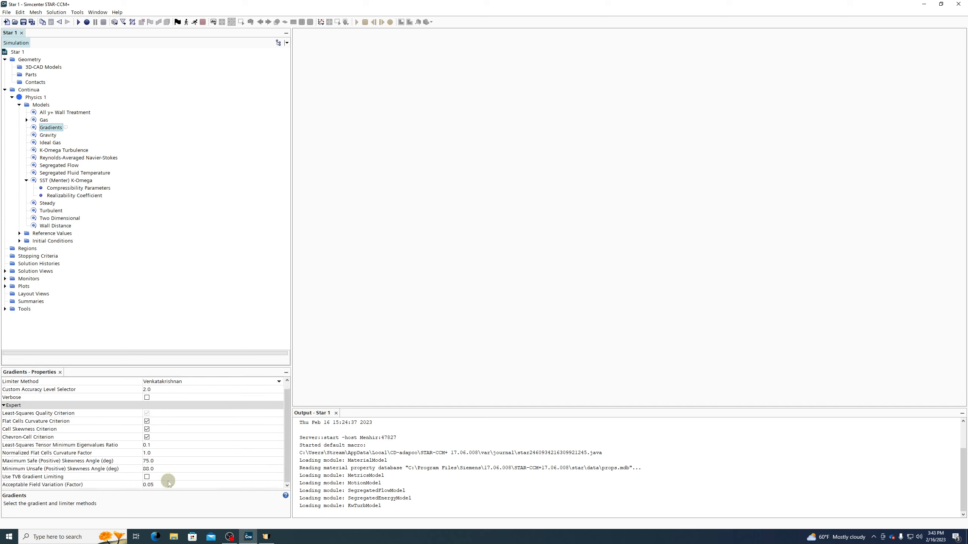
Review the properties of the Gravity, Ideal Gas, K-Omega Turbulence and Reynolds-Averaged Navier-Stokes models again
click(53, 134)
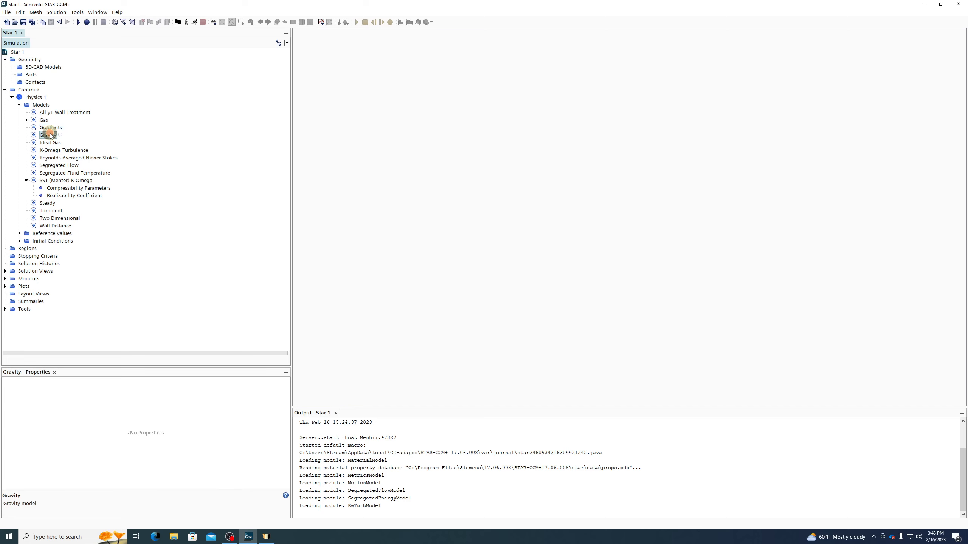
click(52, 143)
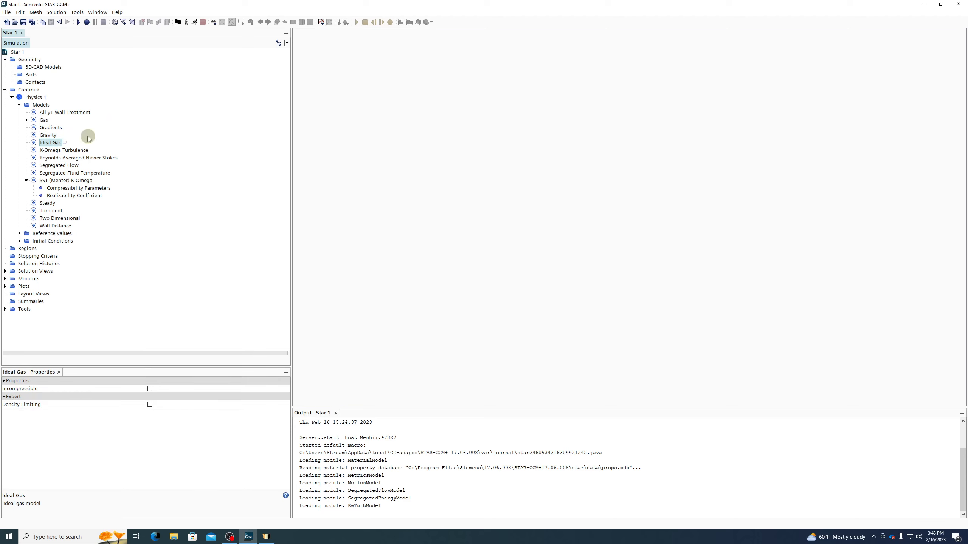
click(63, 153)
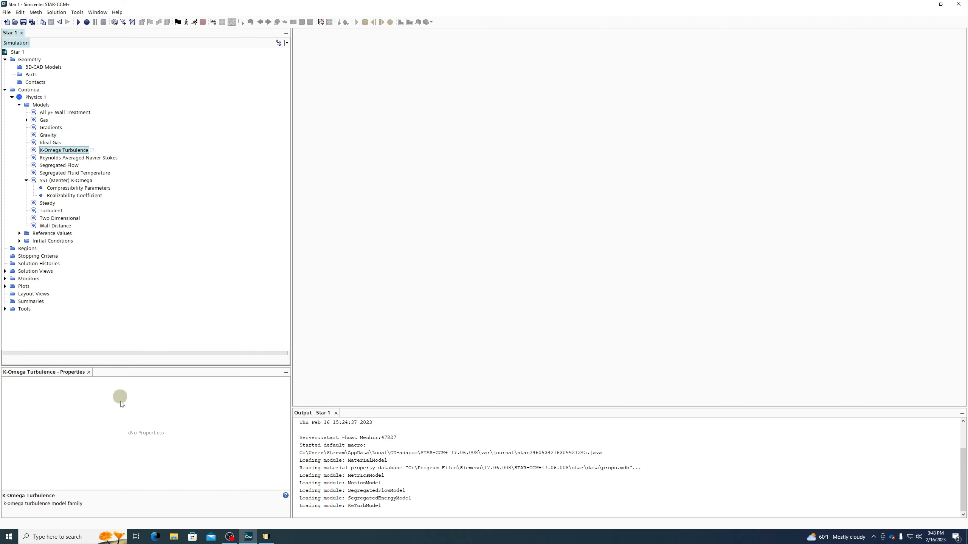
click(59, 157)
Check the convection schemes offered for the Segregated Flow and Segregated Fluid Temperature models, keeping 2nd-order for both
click(61, 166)
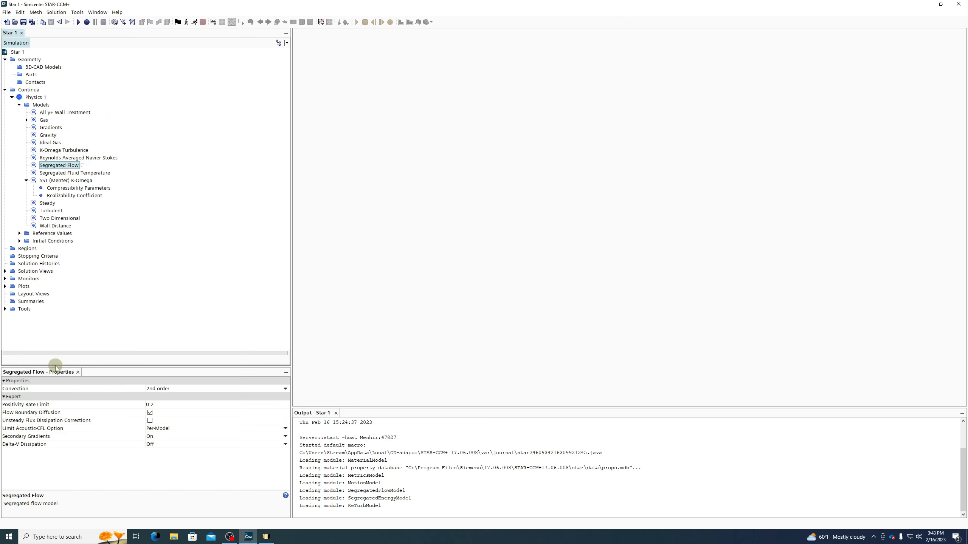
click(191, 386)
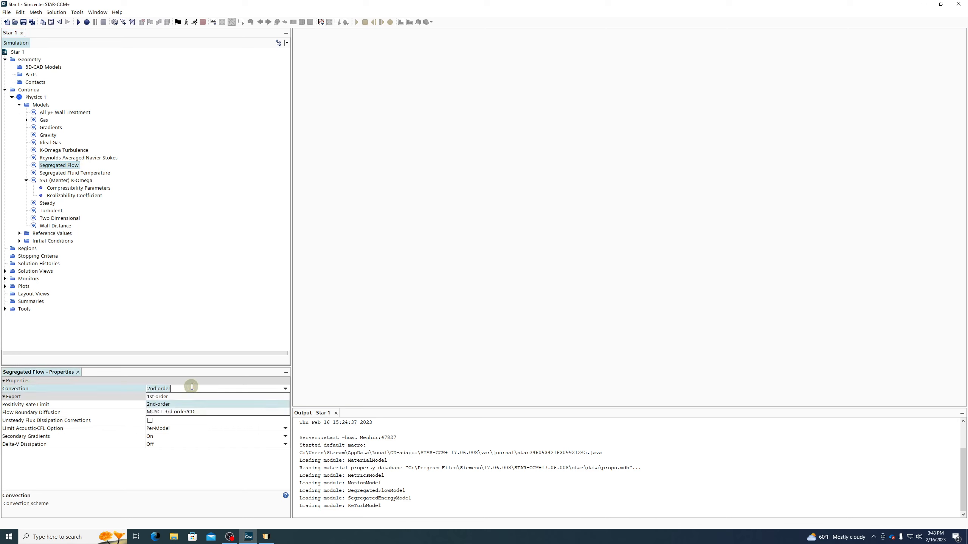
click(167, 403)
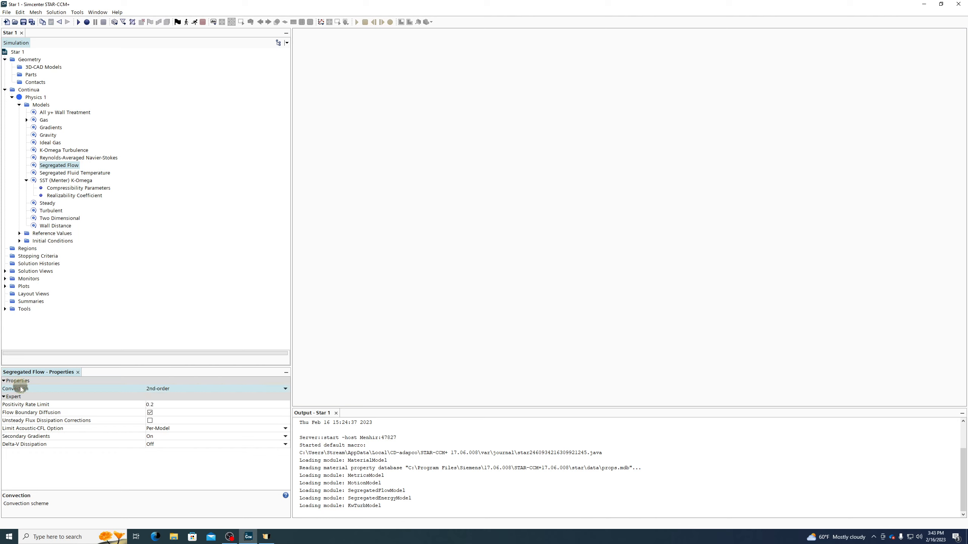
click(54, 173)
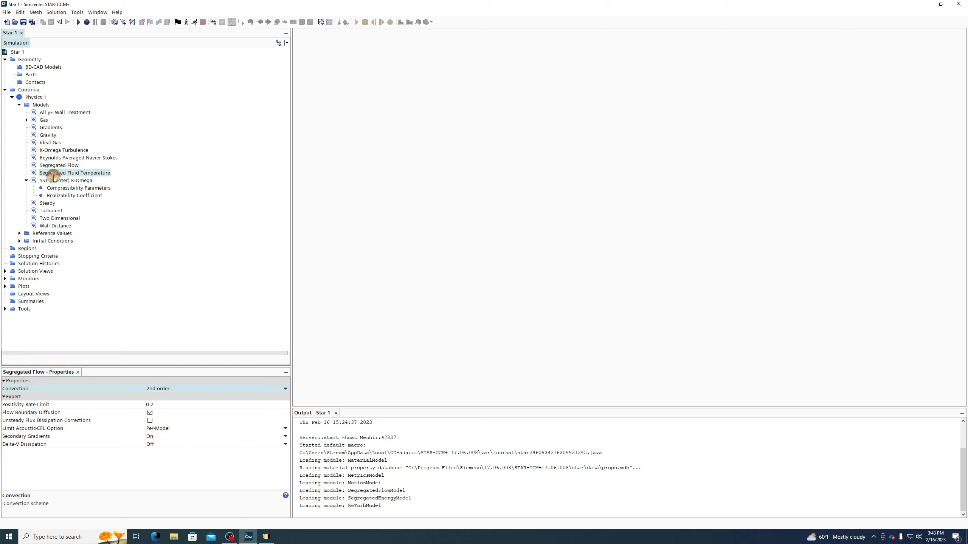
click(156, 389)
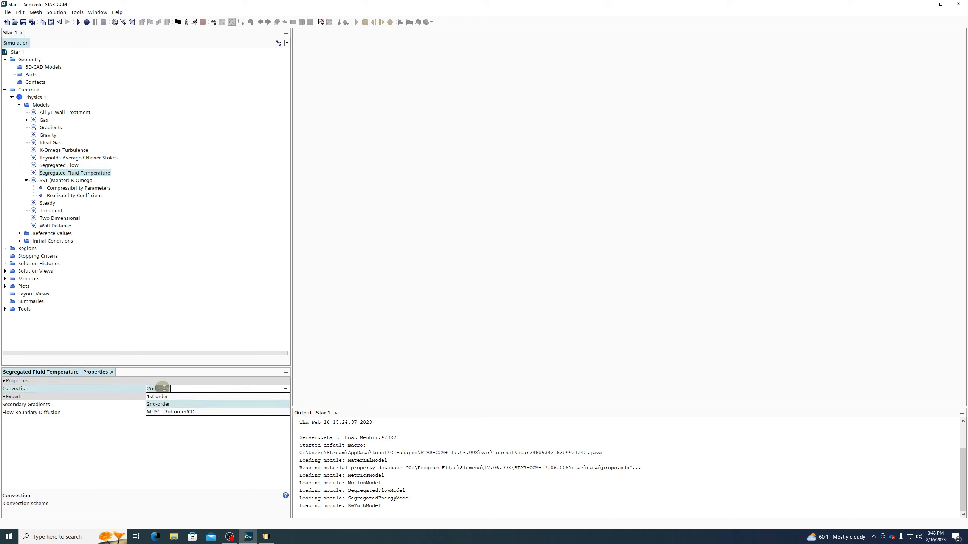
click(159, 451)
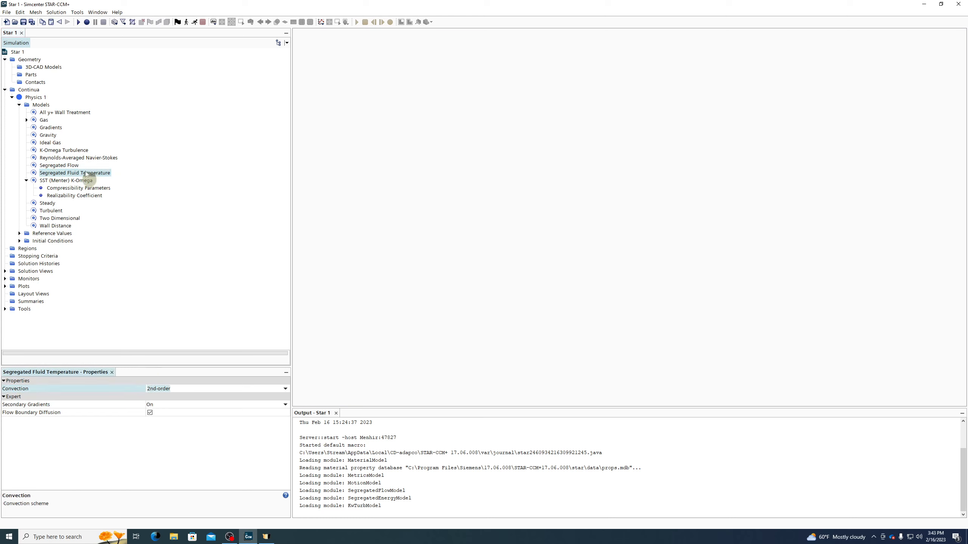
Inspect the SST (Menter) K-Omega, Steady, Turbulent and Wall Distance models, and check the methods offered for computing wall distance
click(56, 181)
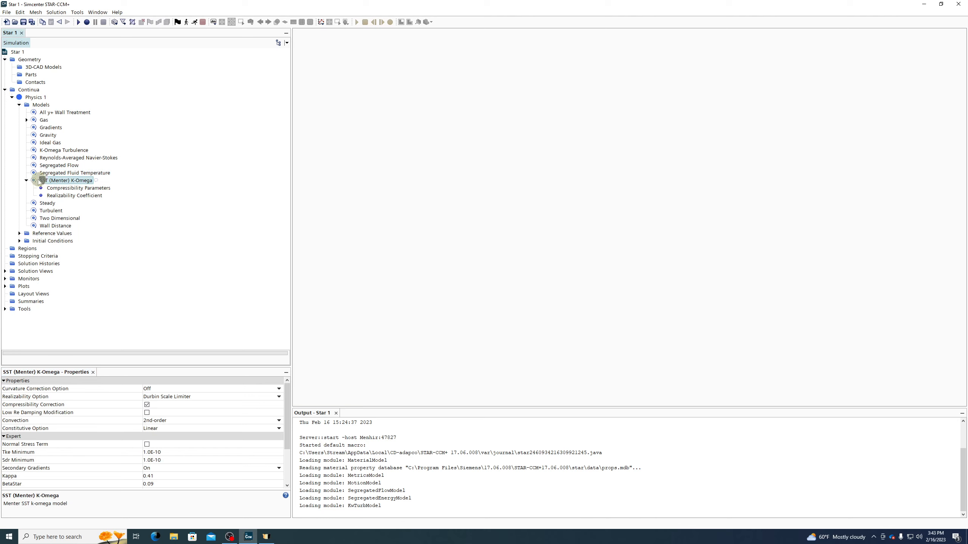
click(26, 180)
click(44, 188)
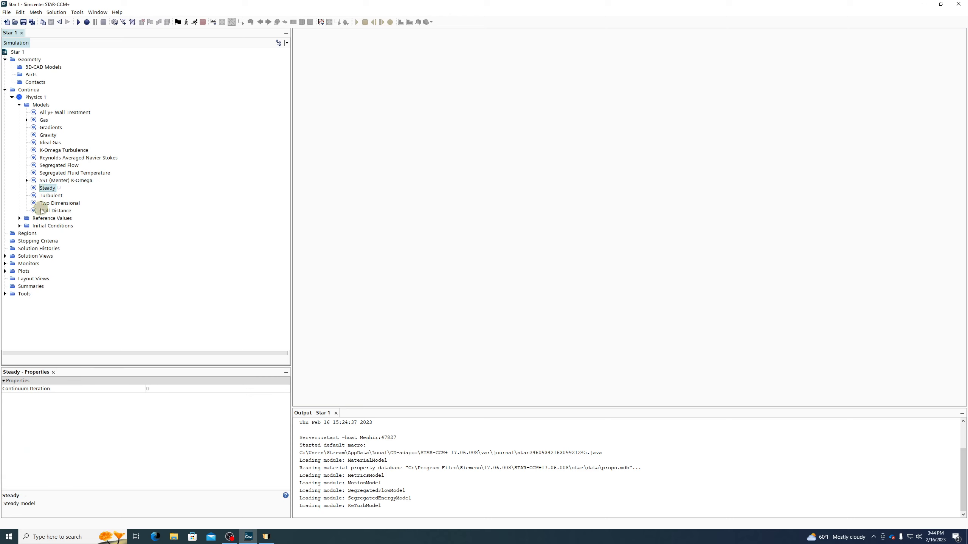
click(53, 196)
click(55, 211)
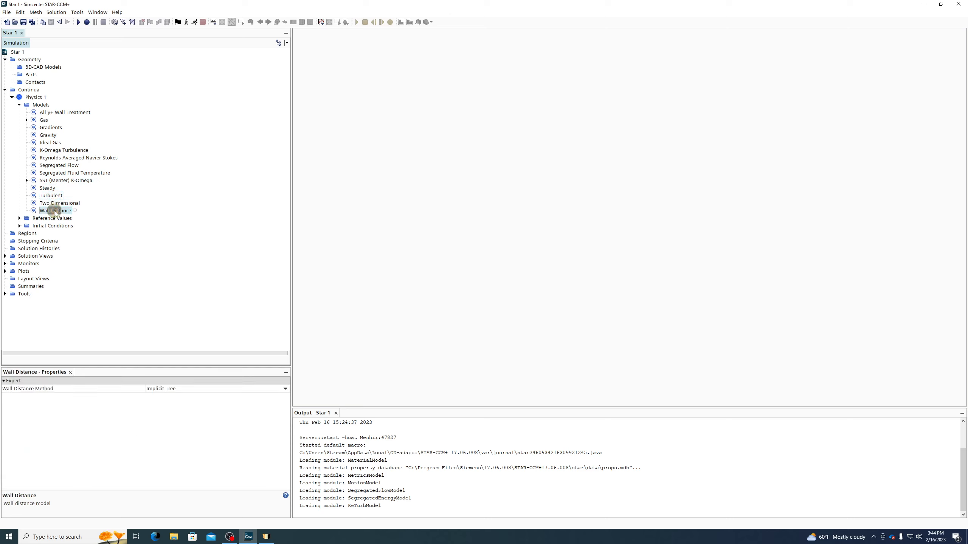
click(185, 386)
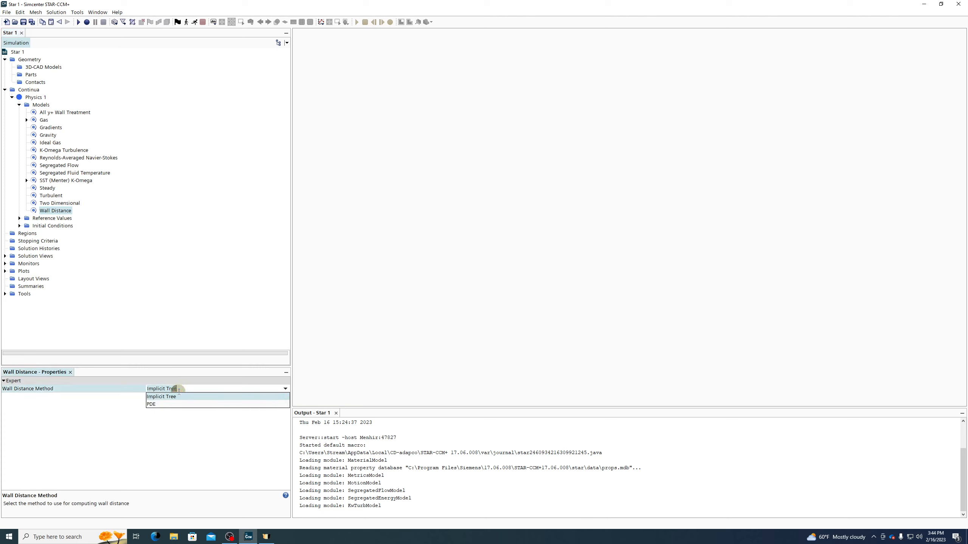
click(133, 391)
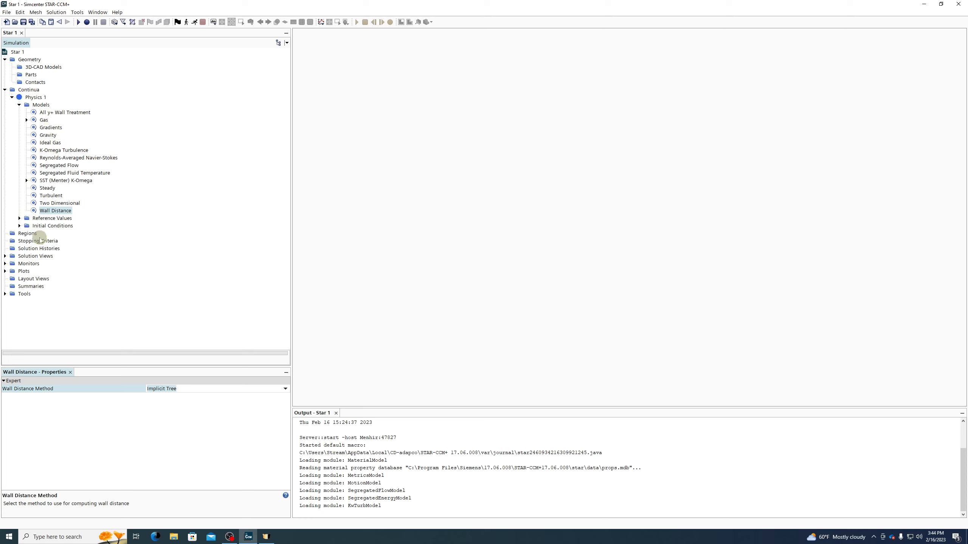
Expand the continuum's Reference Values and examine the components of the Gravity vector without changing them
click(19, 219)
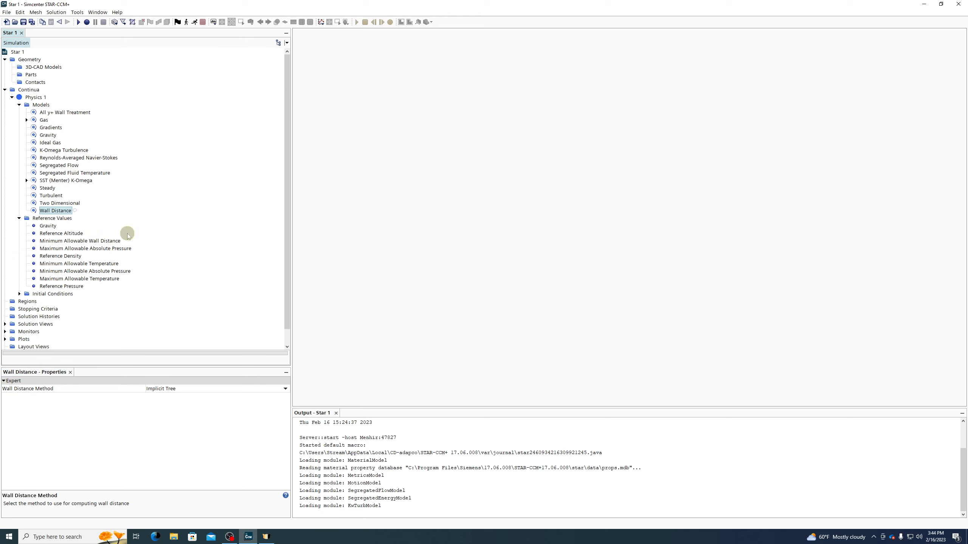
click(48, 227)
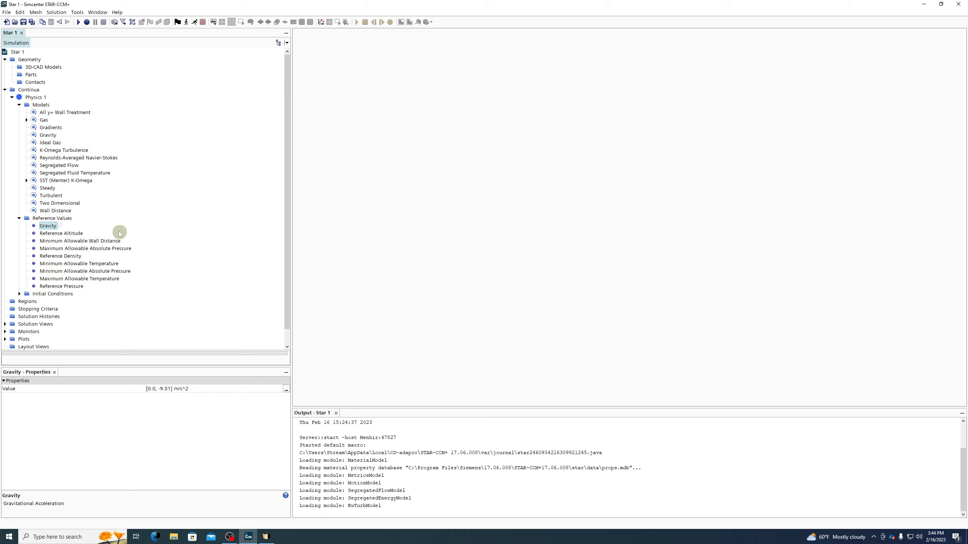
click(205, 391)
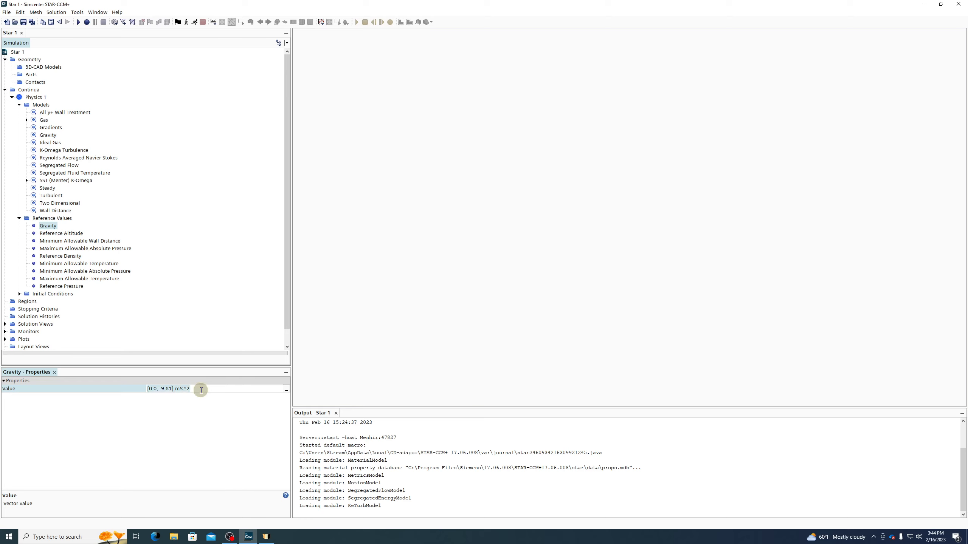
click(151, 388)
drag(163, 389, 172, 390)
Inspect the reference values for Reference Altitude, Minimum Allowable Wall Distance and Maximum Allowable Absolute Pressure
click(74, 234)
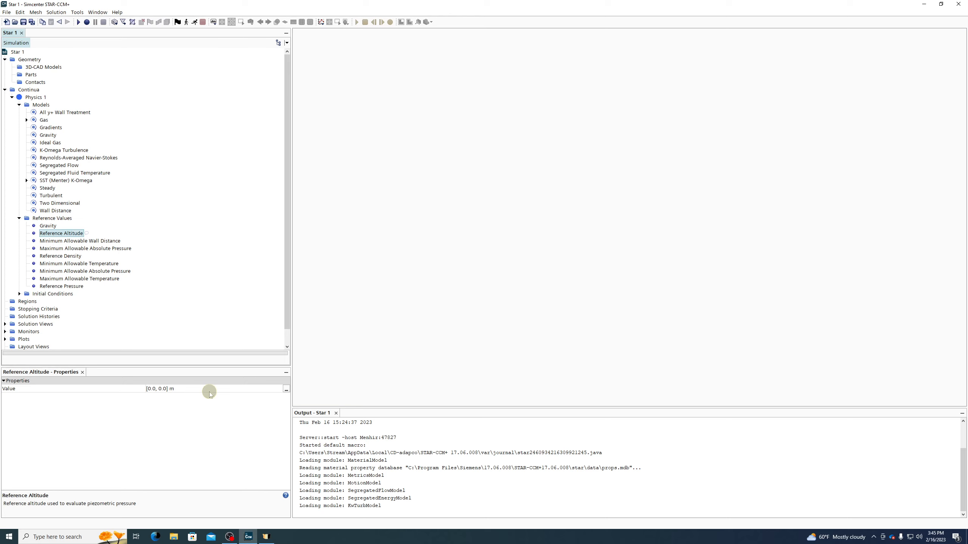
click(96, 242)
click(99, 250)
click(97, 241)
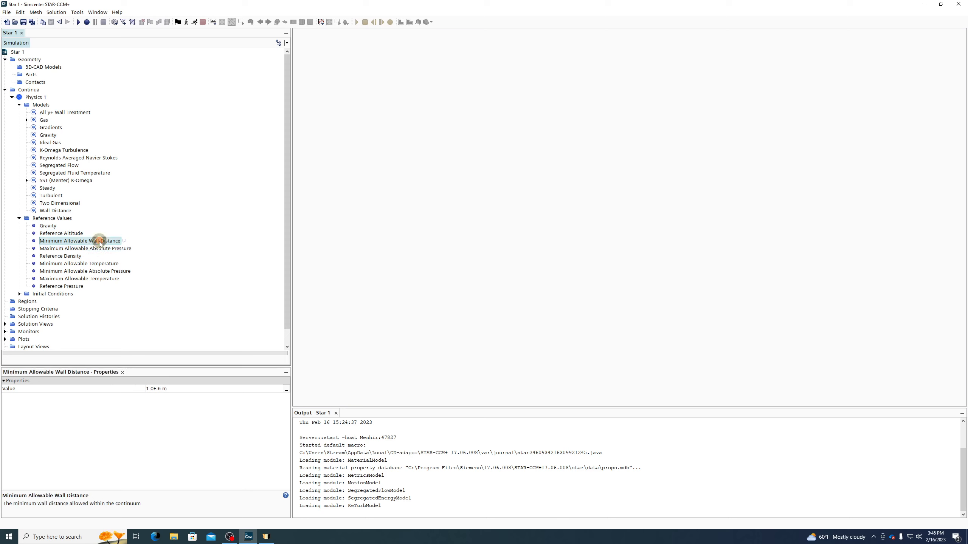
click(98, 249)
click(97, 241)
click(98, 249)
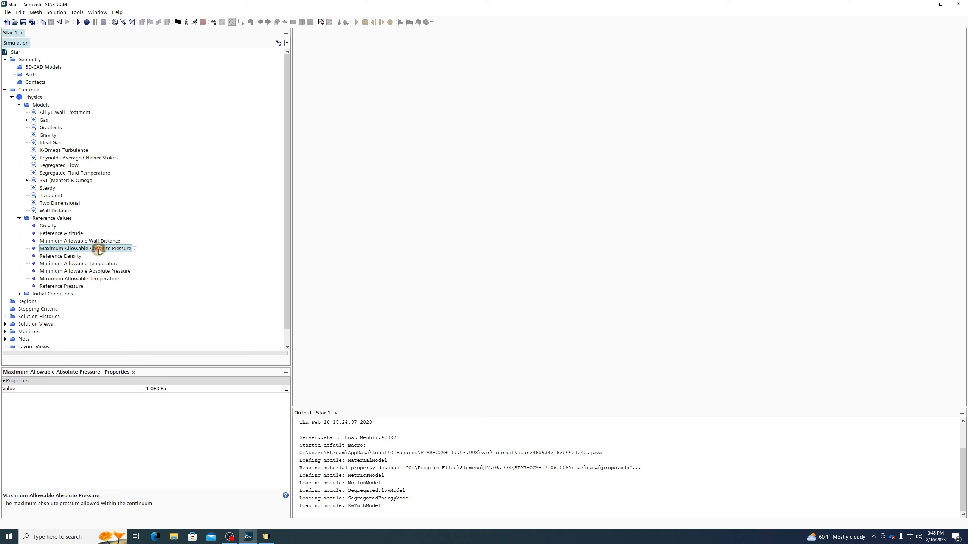
Inspect the minimum and maximum allowable temperatures, the Minimum Allowable Absolute Pressure, the Reference Density and the Reference Pressure
click(79, 264)
click(79, 271)
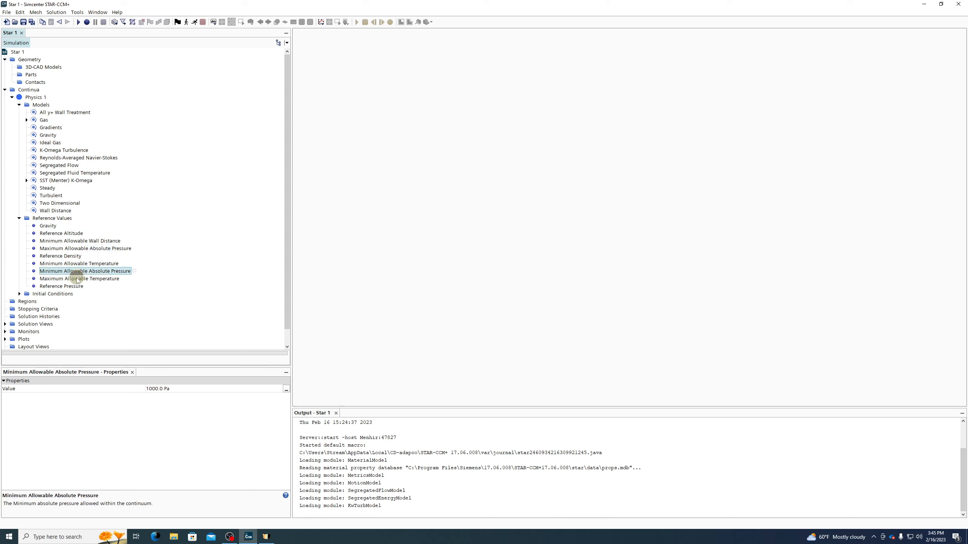
click(78, 278)
click(76, 264)
click(78, 271)
click(78, 278)
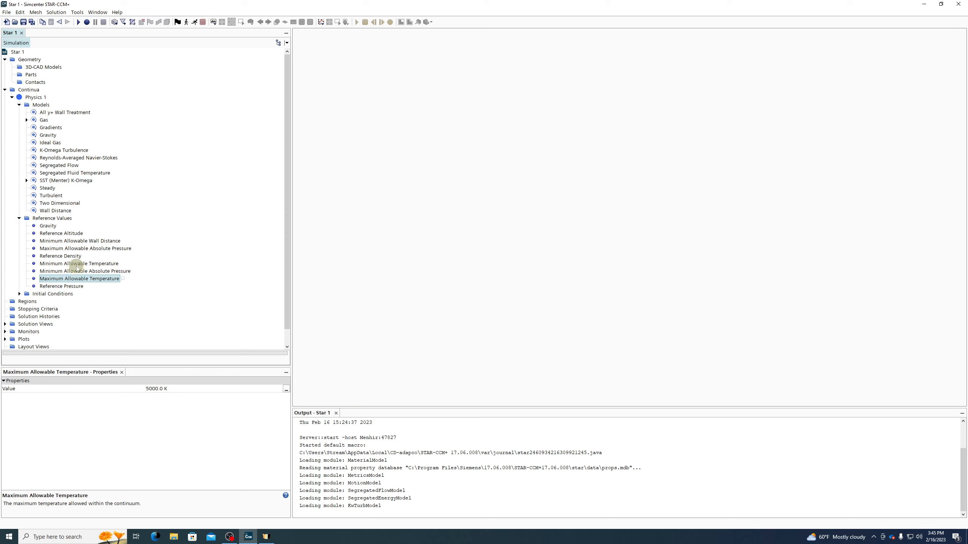
click(72, 256)
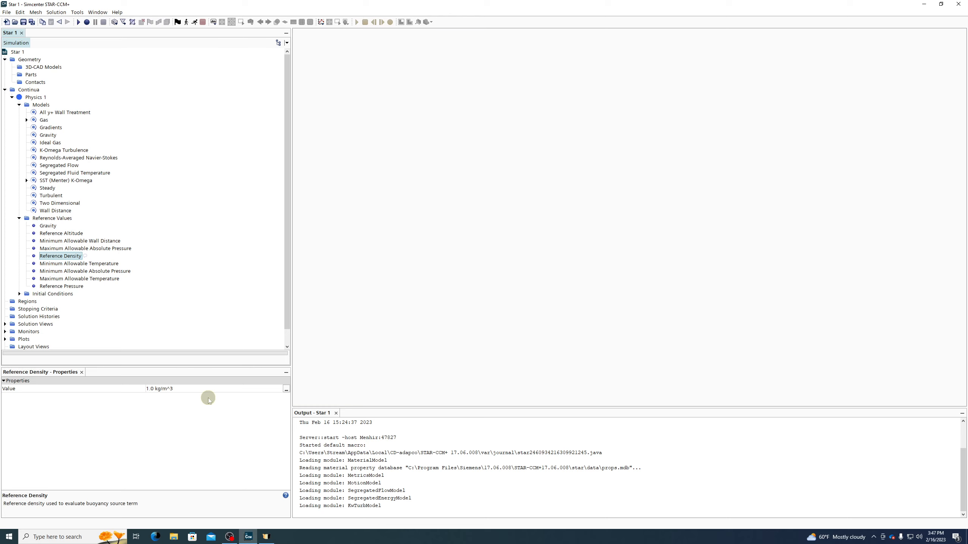
click(71, 286)
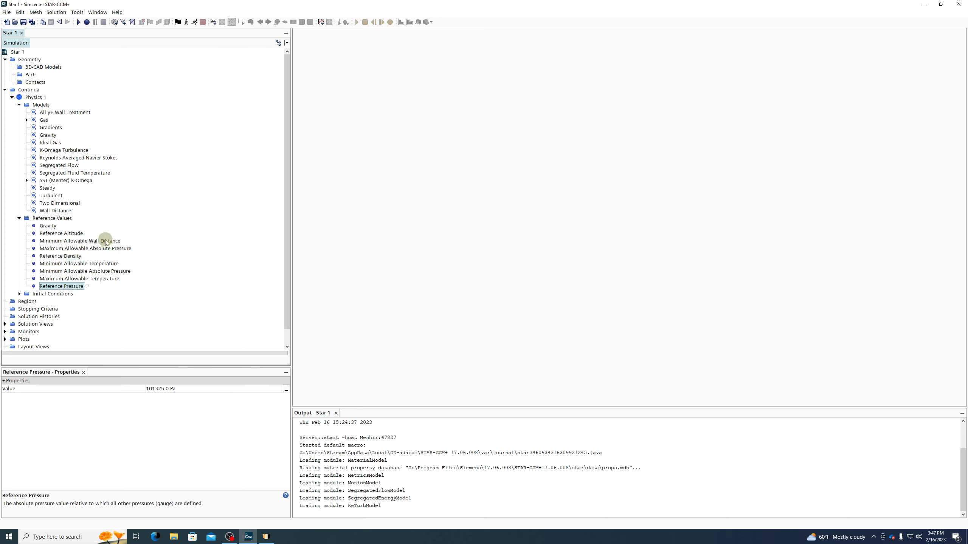
Re-examine the allowable limits for absolute pressure, temperature and wall distance among the reference values
click(111, 249)
click(102, 271)
click(98, 278)
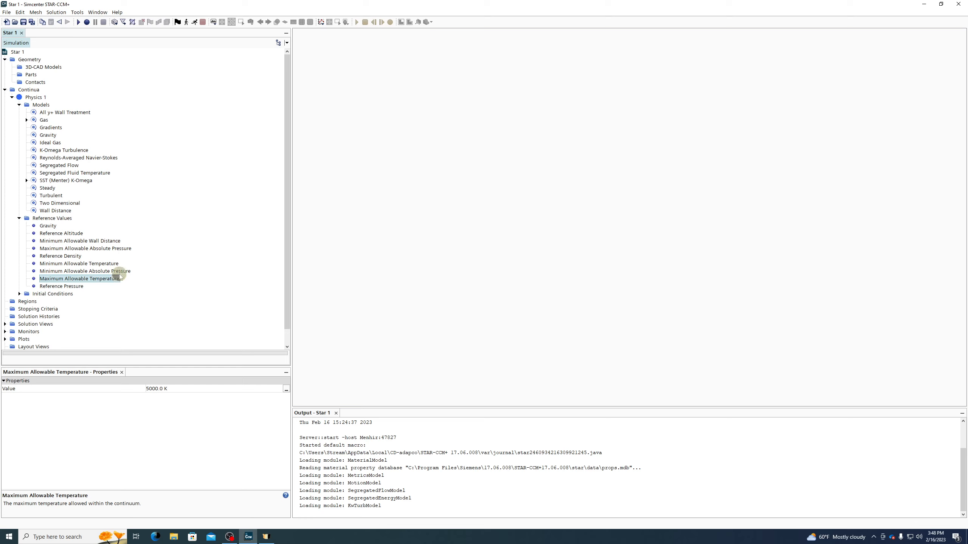
click(67, 264)
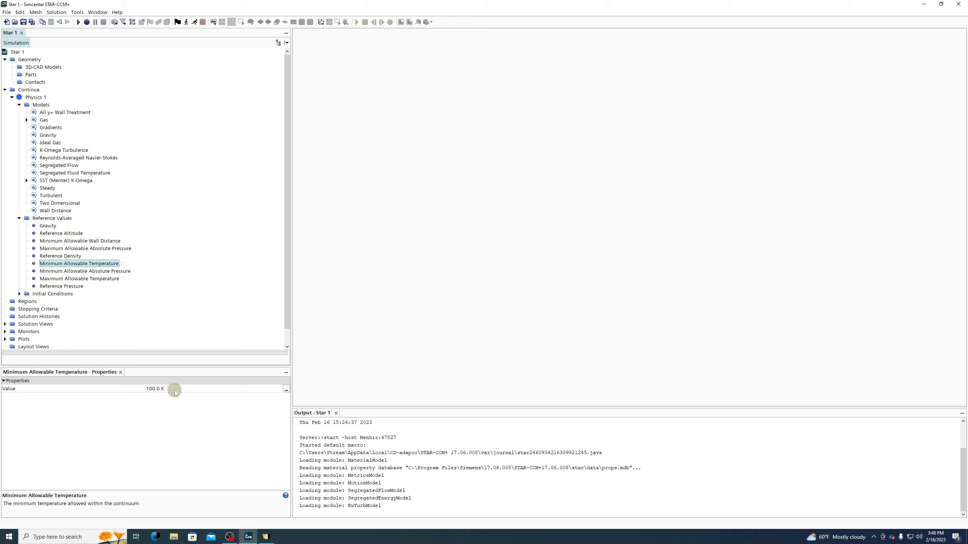
click(91, 249)
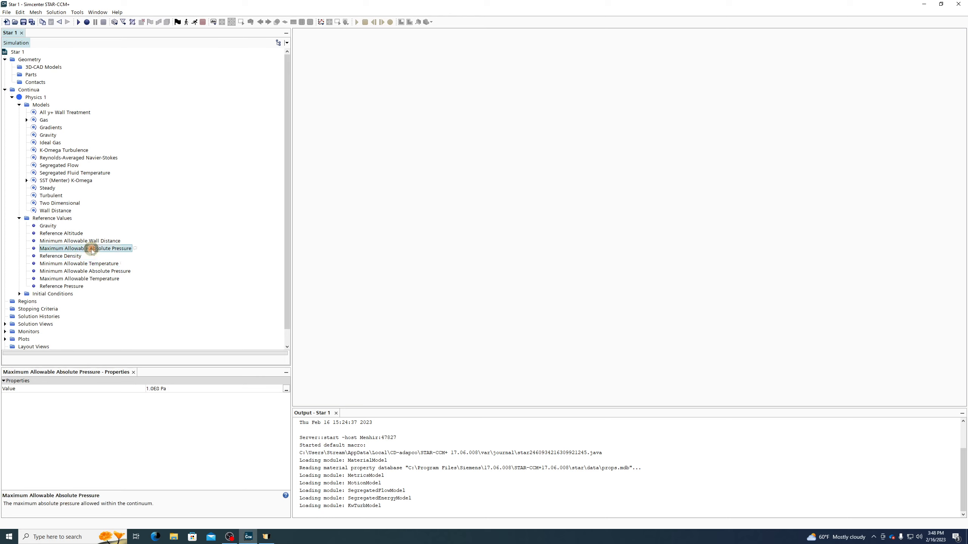
click(115, 272)
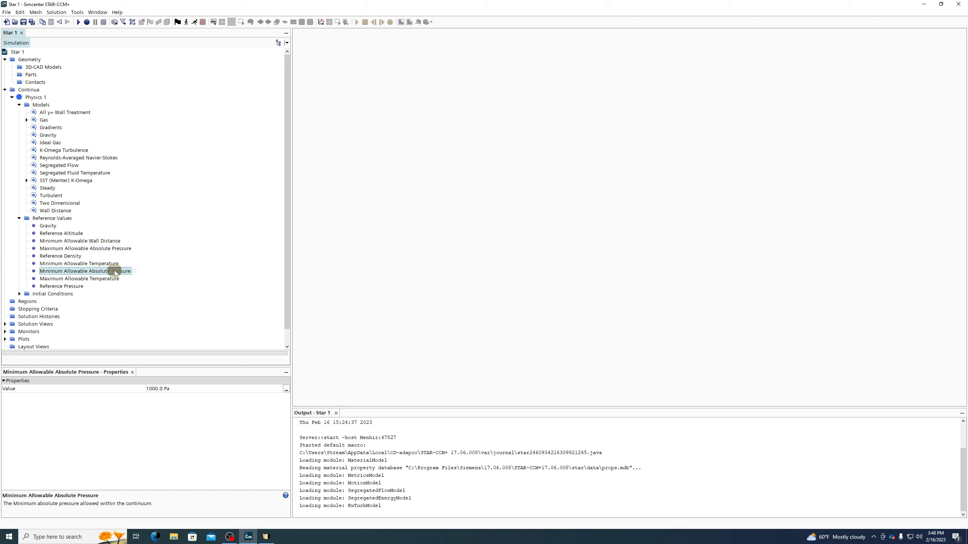
click(81, 241)
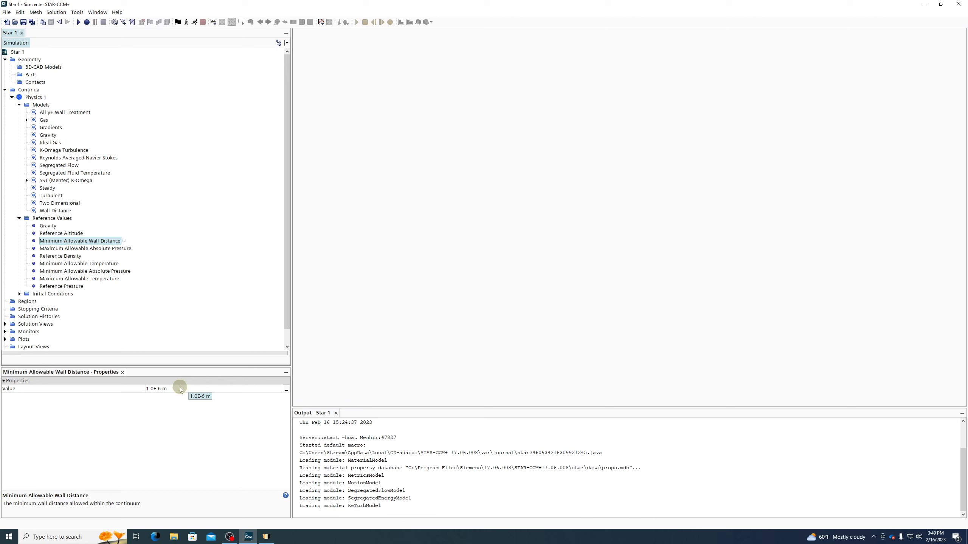
Check the Reference Pressure, expand the Initial Conditions and examine the initial Pressure and Static Temperature
click(61, 286)
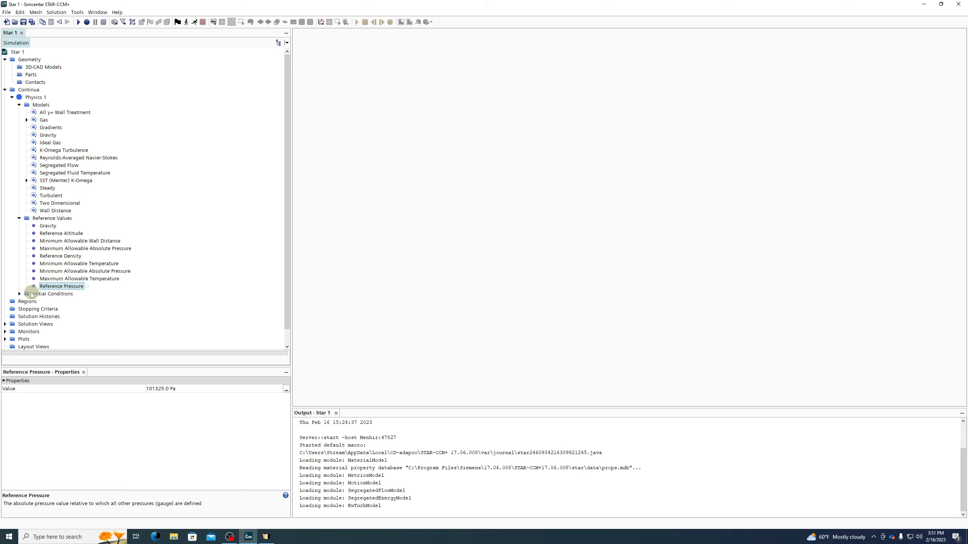
click(19, 294)
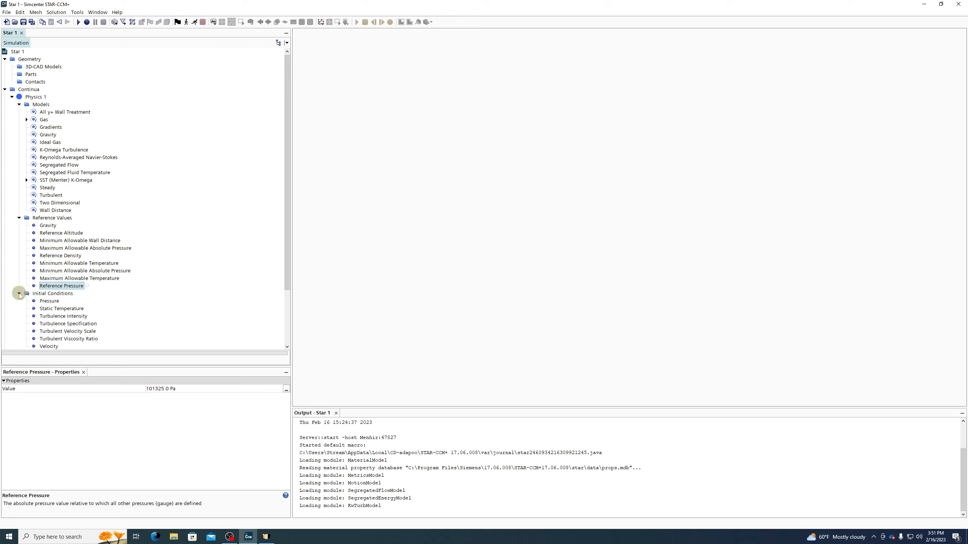
scroll(34, 292, down, 1)
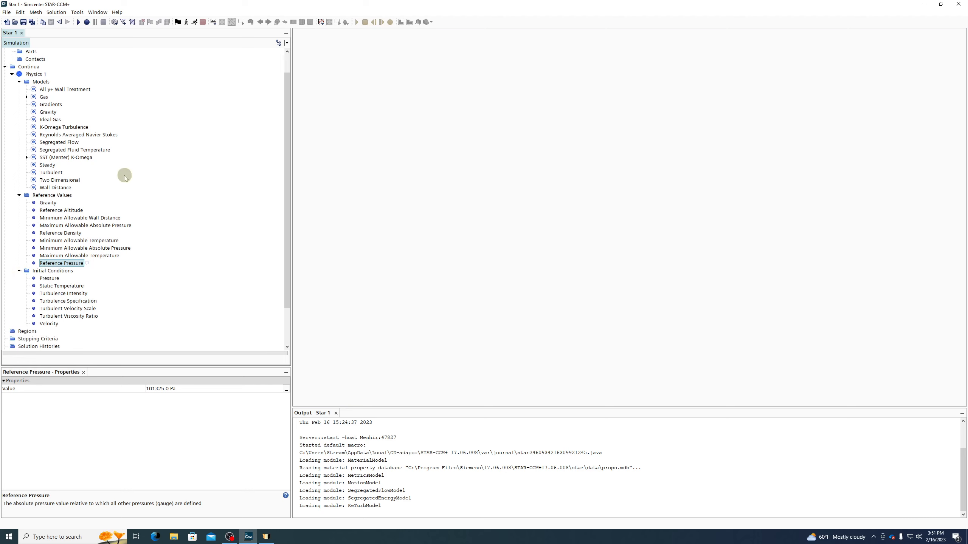
click(48, 279)
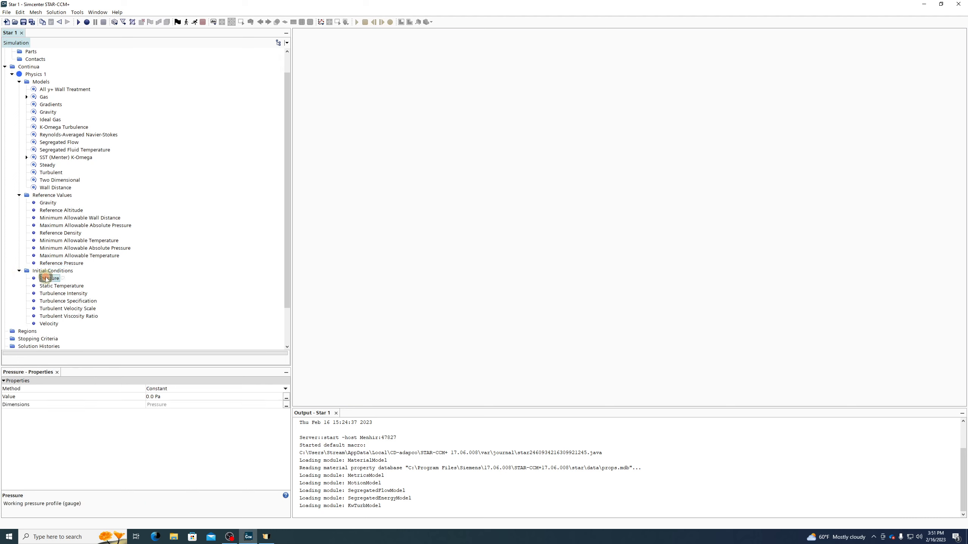
click(62, 285)
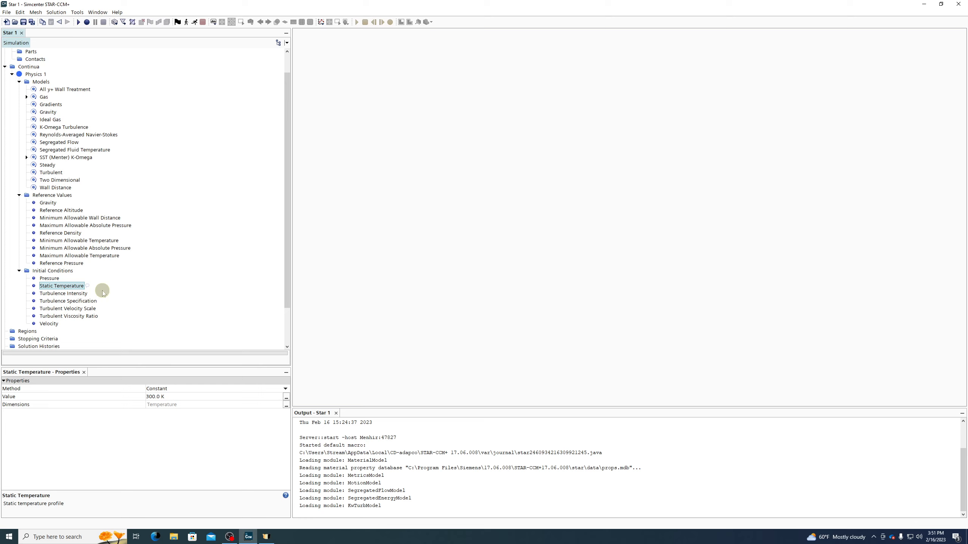
click(58, 279)
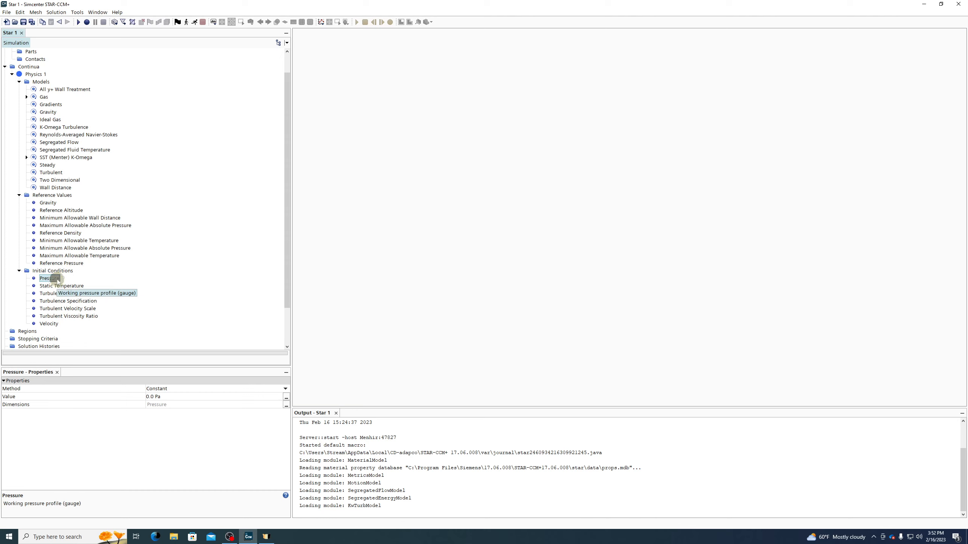
click(54, 271)
click(50, 279)
click(52, 287)
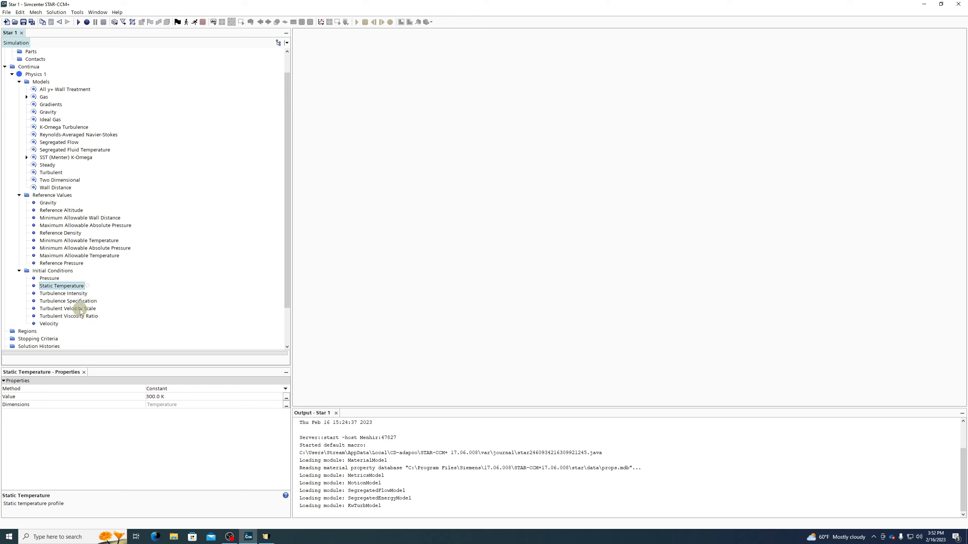
Examine the initial Velocity, Turbulent Viscosity Ratio, Turbulent Velocity Scale, Turbulence Intensity and Turbulence Specification
click(57, 324)
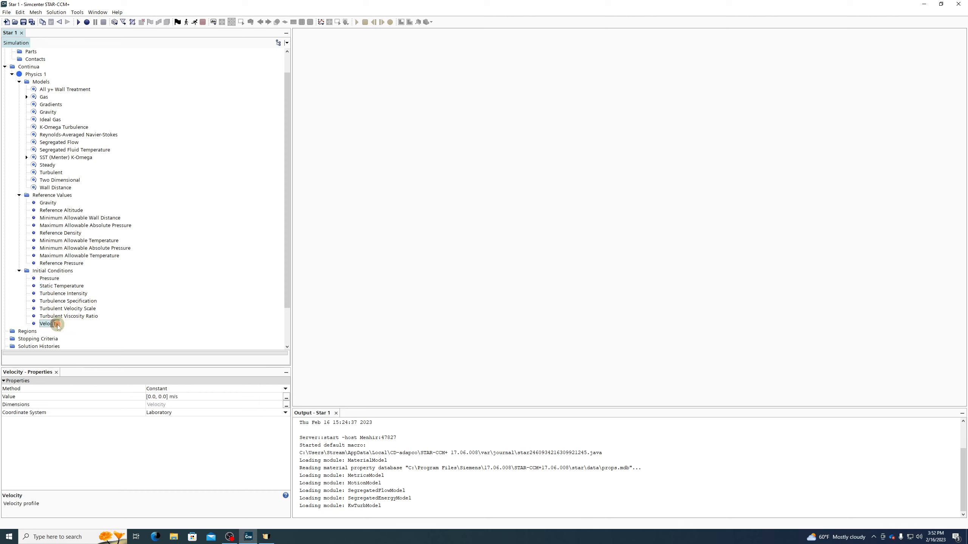
click(85, 317)
click(80, 309)
click(76, 294)
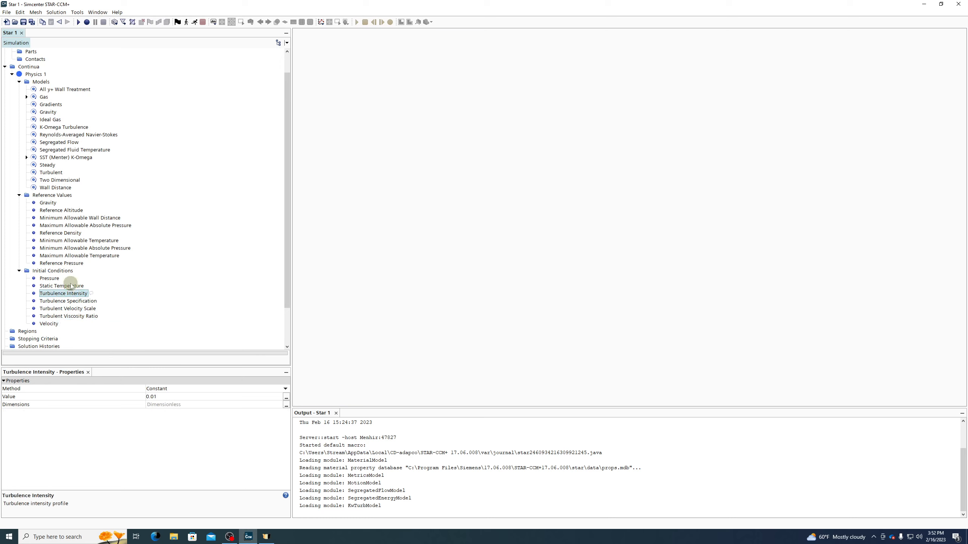
click(71, 302)
click(76, 309)
click(76, 294)
click(74, 304)
click(75, 309)
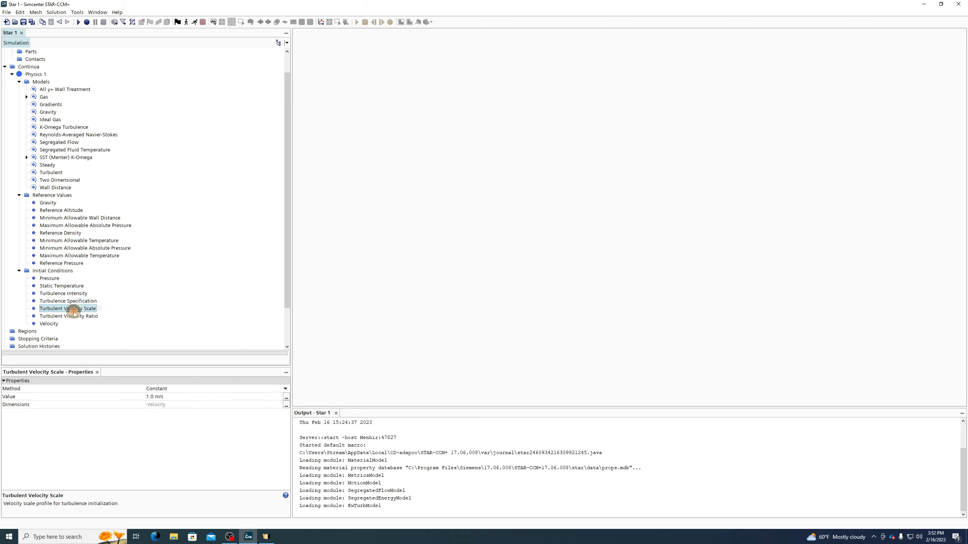
click(71, 316)
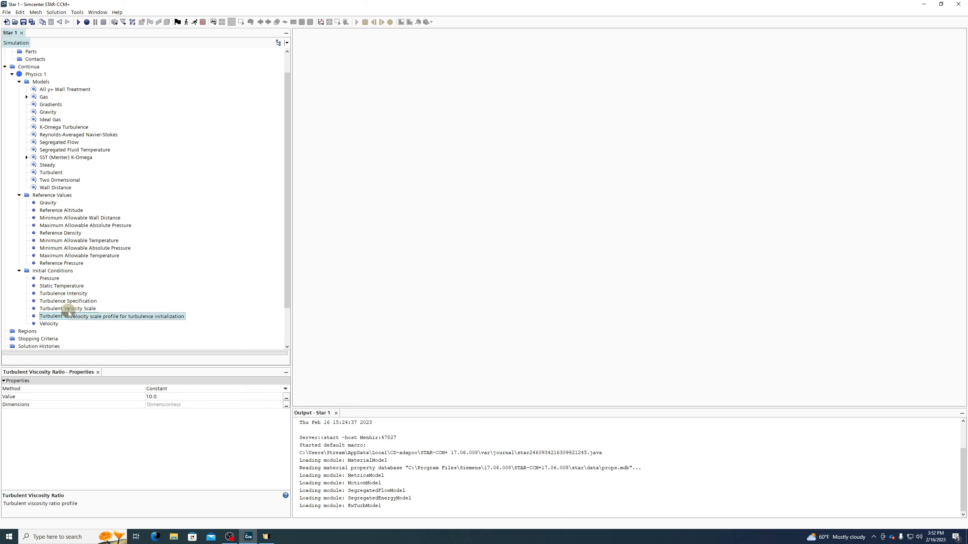
click(48, 323)
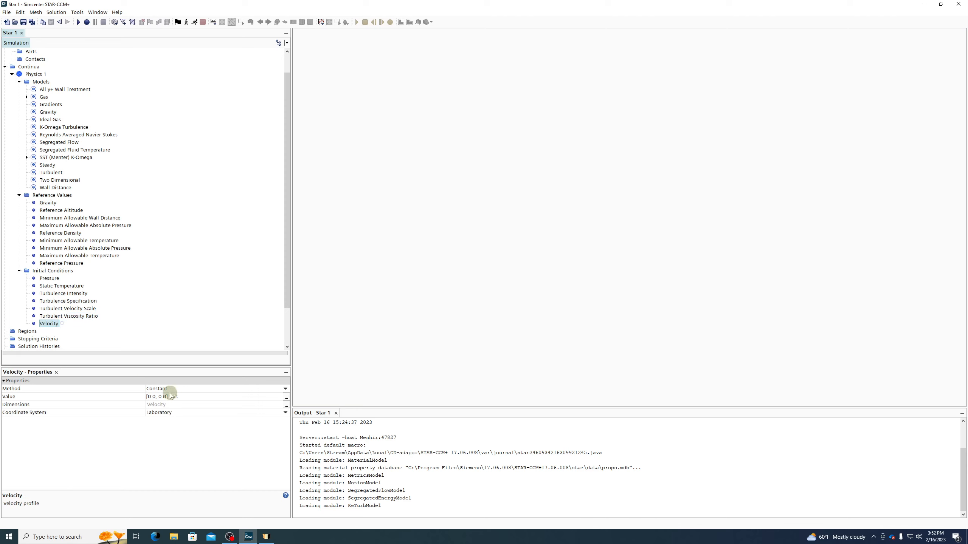
Re-examine the initial Static Temperature, Pressure and Velocity, ending on the Initial Conditions folder
click(62, 287)
click(52, 279)
click(48, 323)
click(57, 278)
click(57, 271)
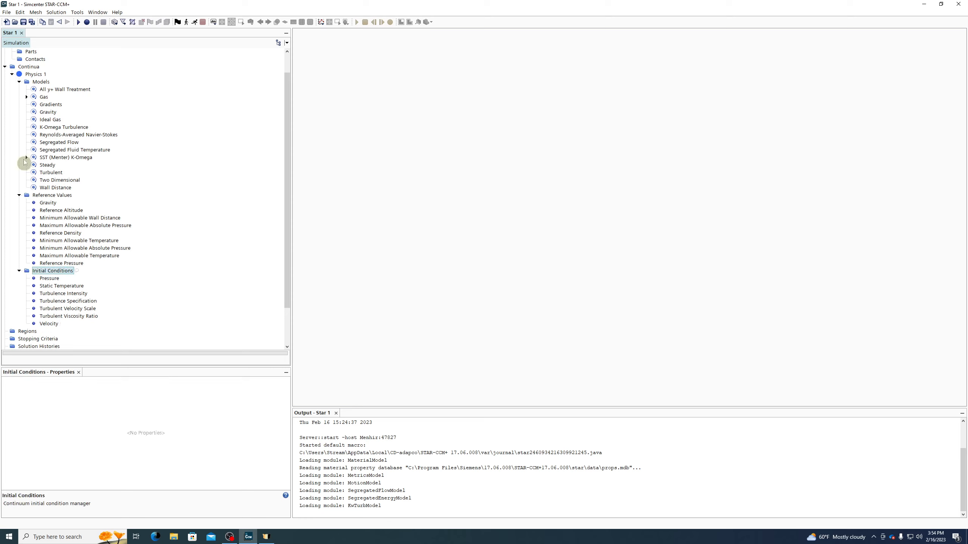
Collapse the Models, Reference Values and Initial Conditions of Physics 1 and add a second physics continuum
click(19, 82)
click(19, 112)
click(18, 120)
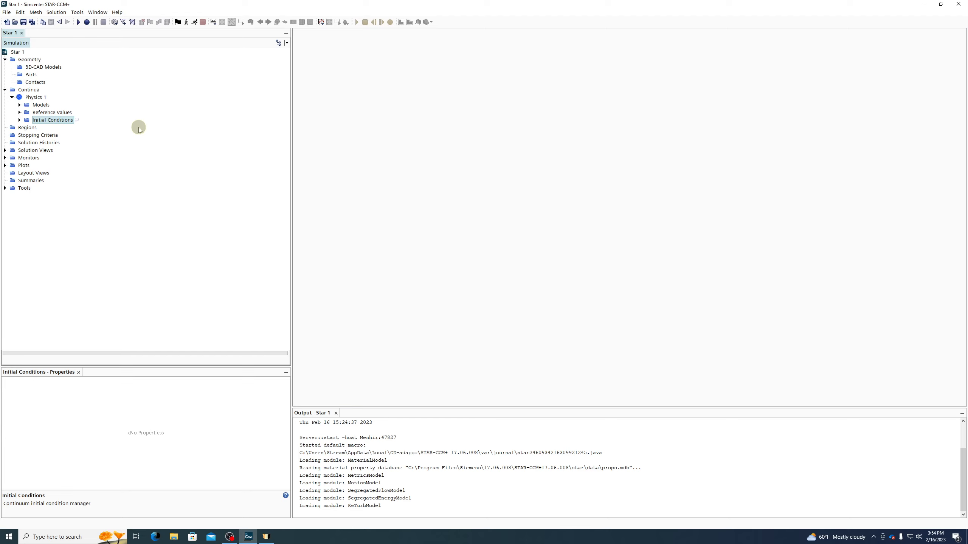
right_click(31, 90)
mouse_move(43, 95)
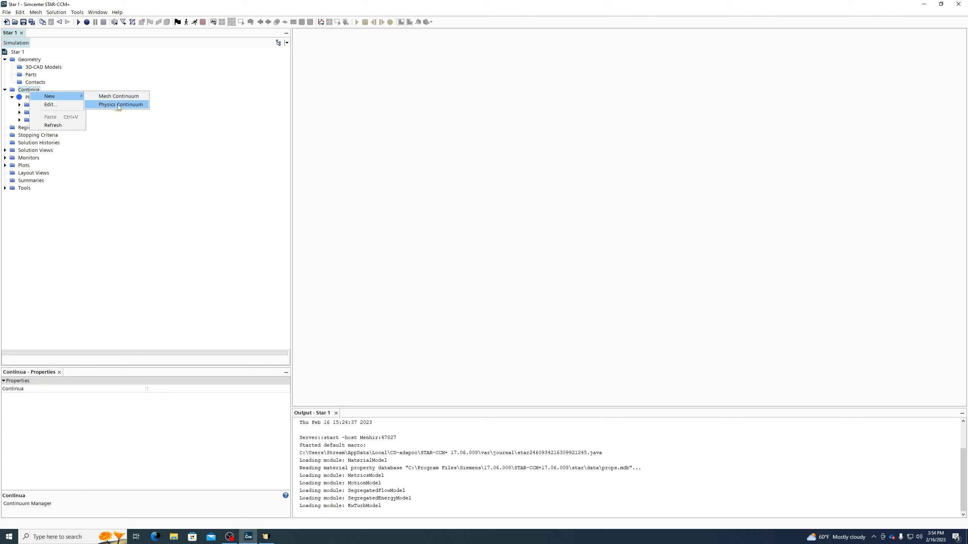
click(118, 104)
Rename the Physics 1 continuum as Air
right_click(62, 100)
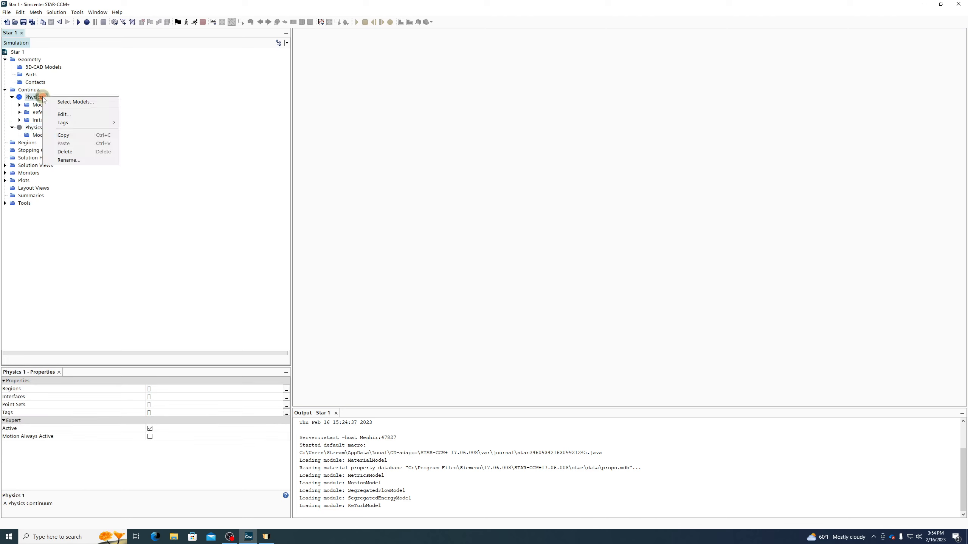
click(72, 161)
text(Air)
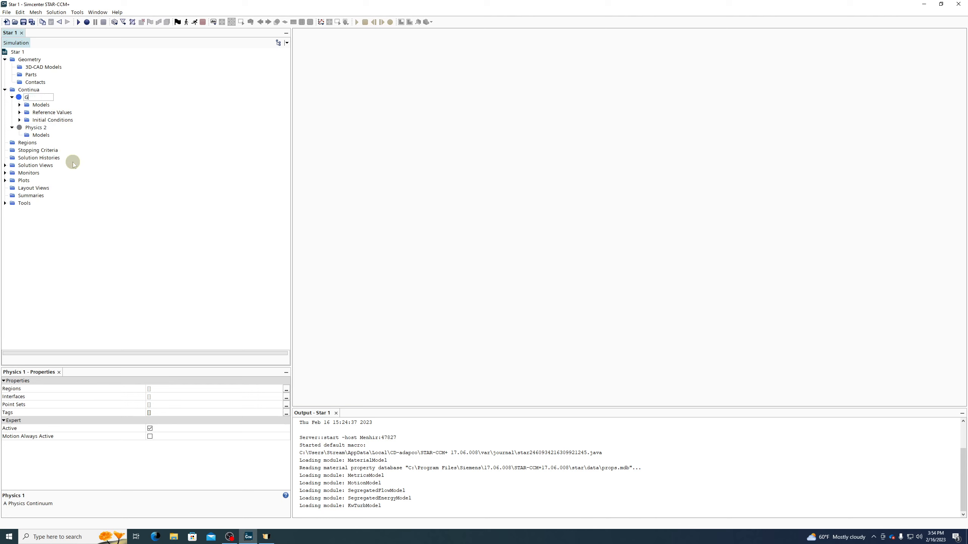
key(Return)
Select the Steady, Two Dimensional, Liquid and Segregated Flow models for the Physics 2 continuum
right_click(41, 131)
click(65, 135)
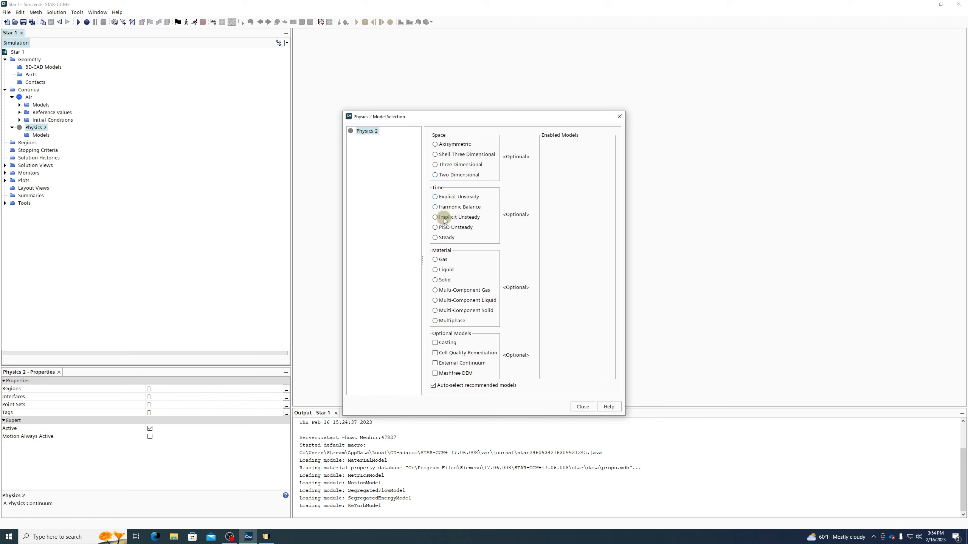
click(445, 237)
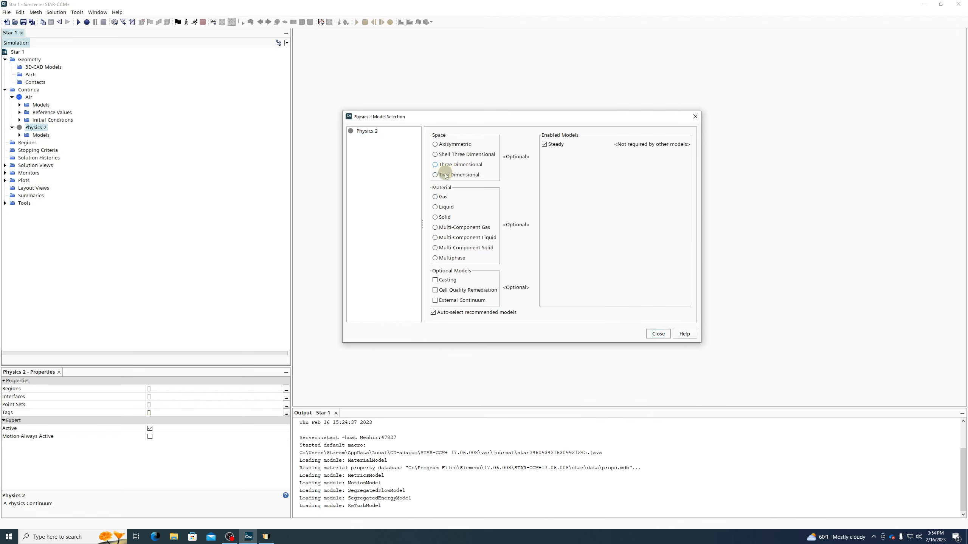
click(442, 174)
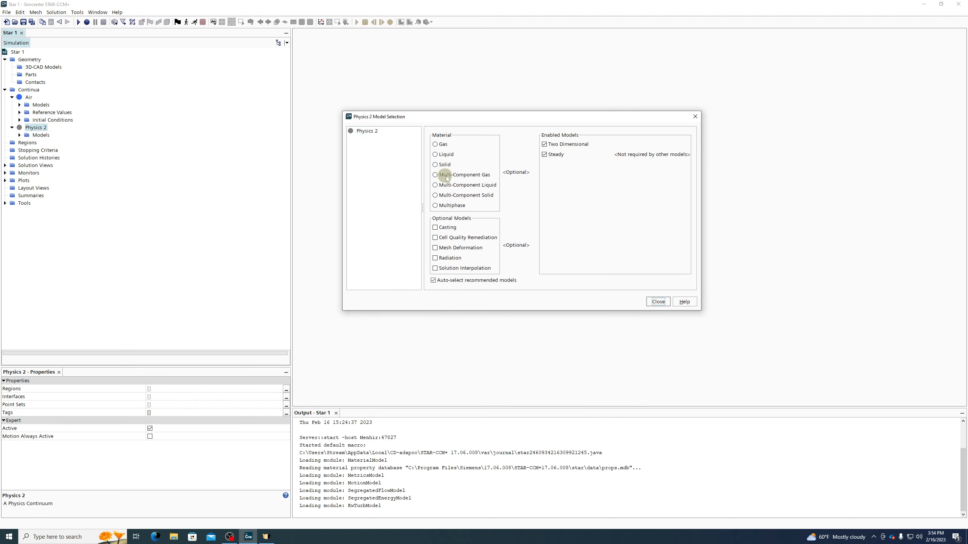
click(440, 155)
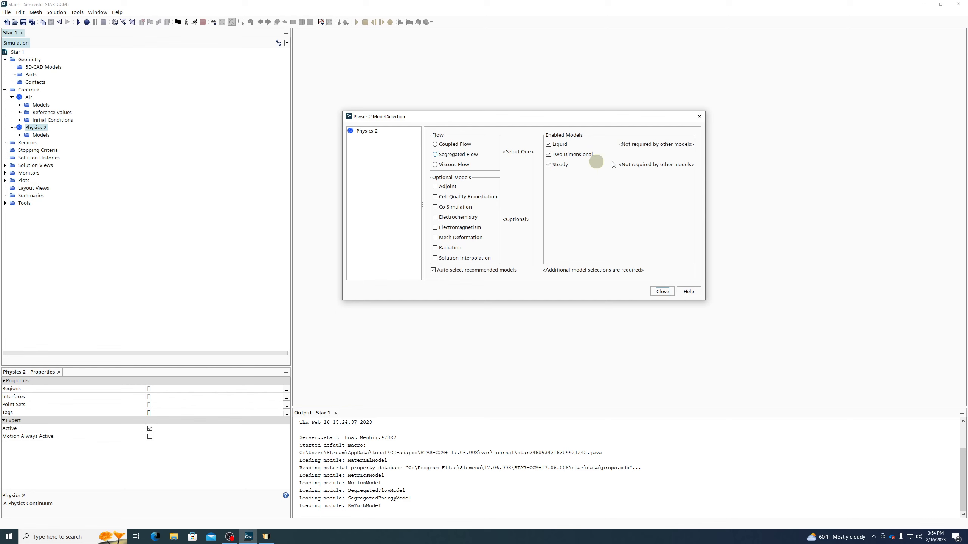
click(453, 155)
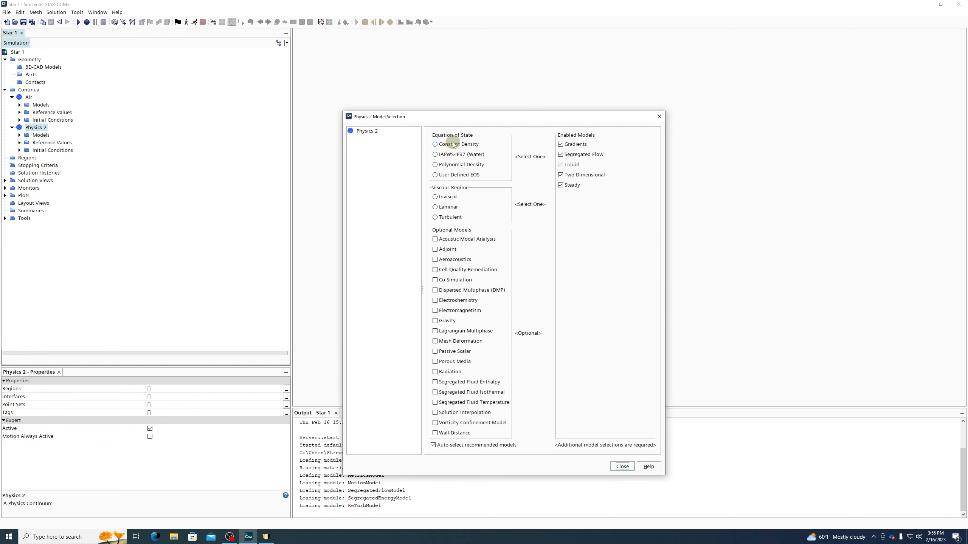
Add Constant Density, Turbulent, K-Omega Turbulence and Gravity to Physics 2 and finish its model selection
click(452, 143)
click(450, 165)
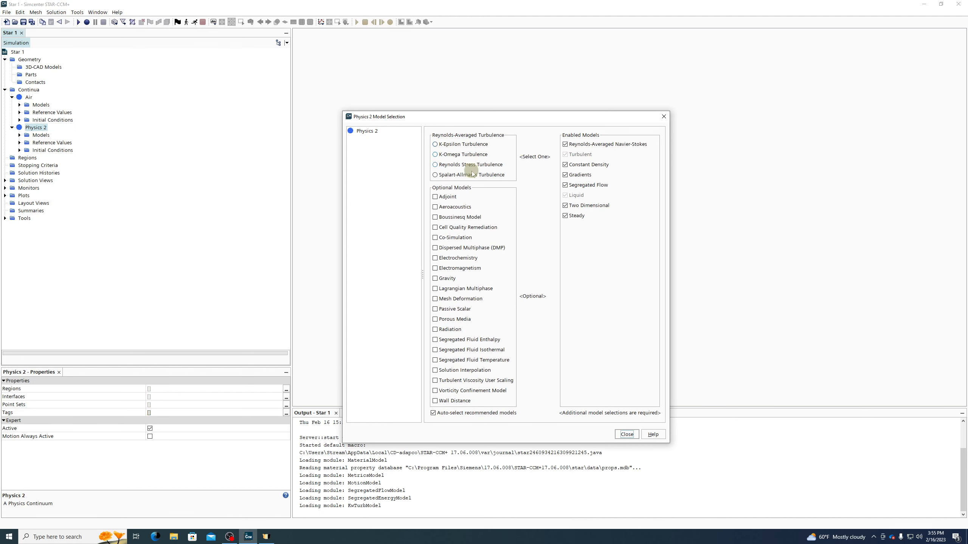
click(457, 154)
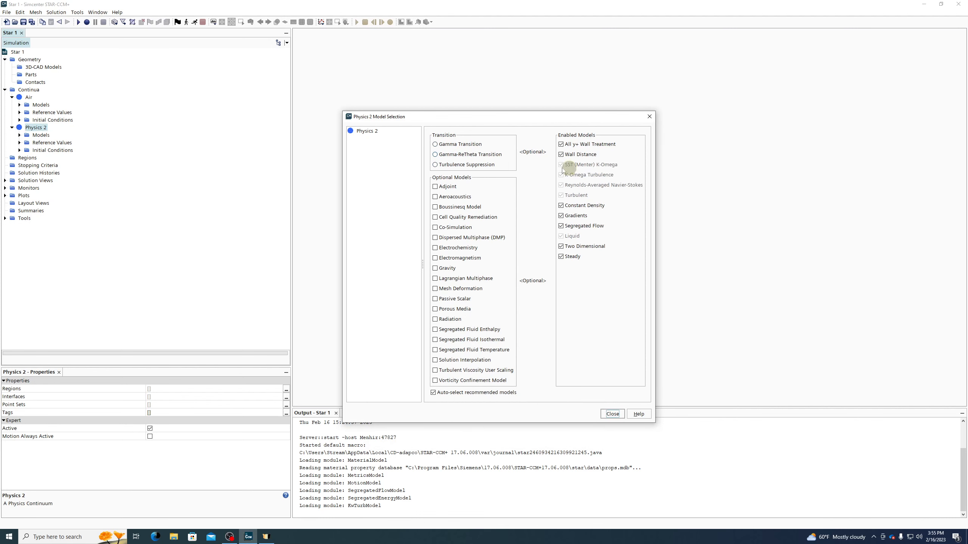
click(448, 269)
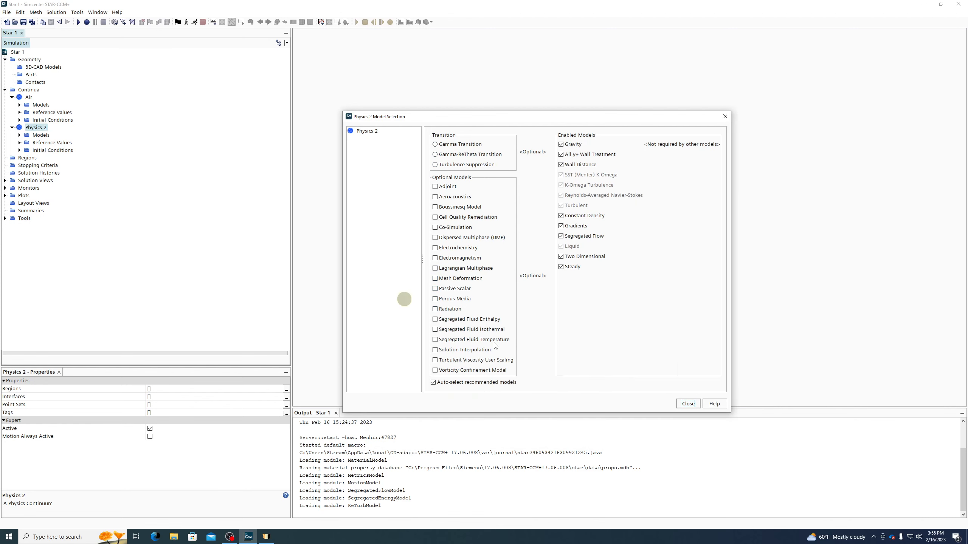
click(689, 403)
Rename the Physics 2 continuum as Water
right_click(29, 128)
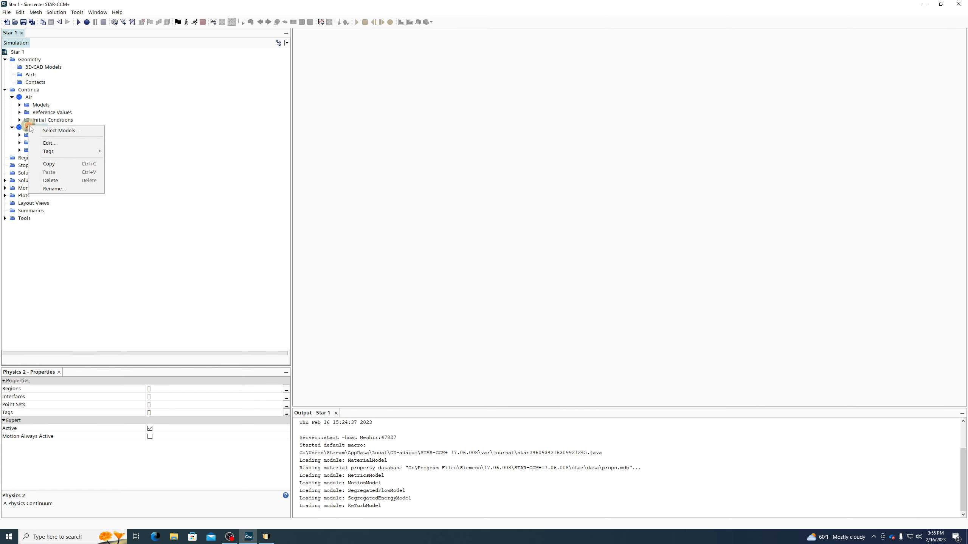
click(50, 132)
key(Escape)
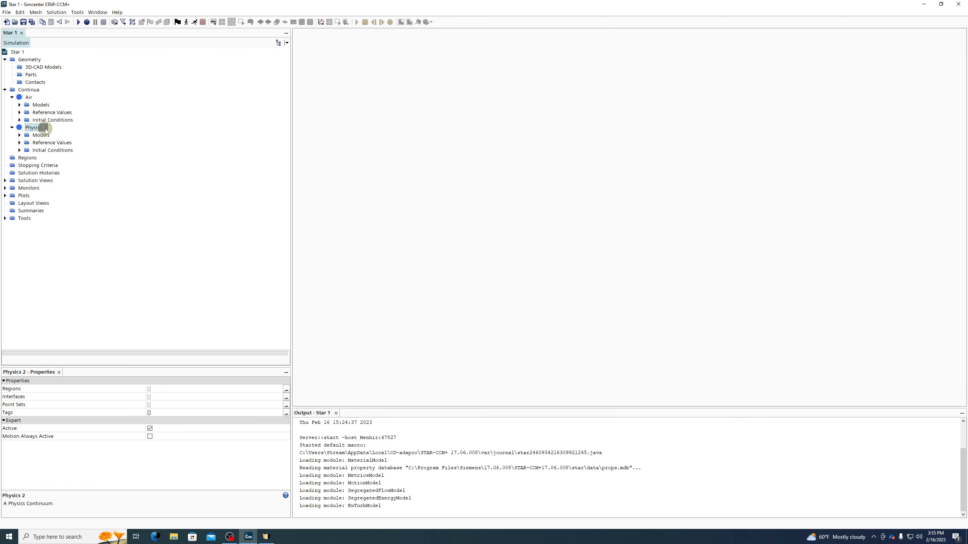
right_click(49, 132)
click(74, 192)
text(Water)
key(Return)
Expand the Water continuum's models and inspect the material assigned under Liquid
click(19, 135)
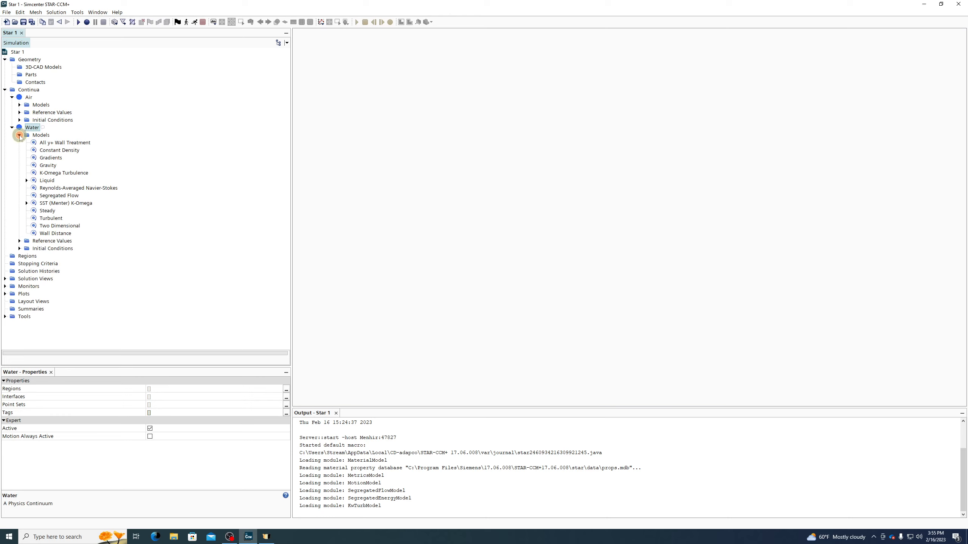
click(30, 181)
click(27, 180)
click(51, 188)
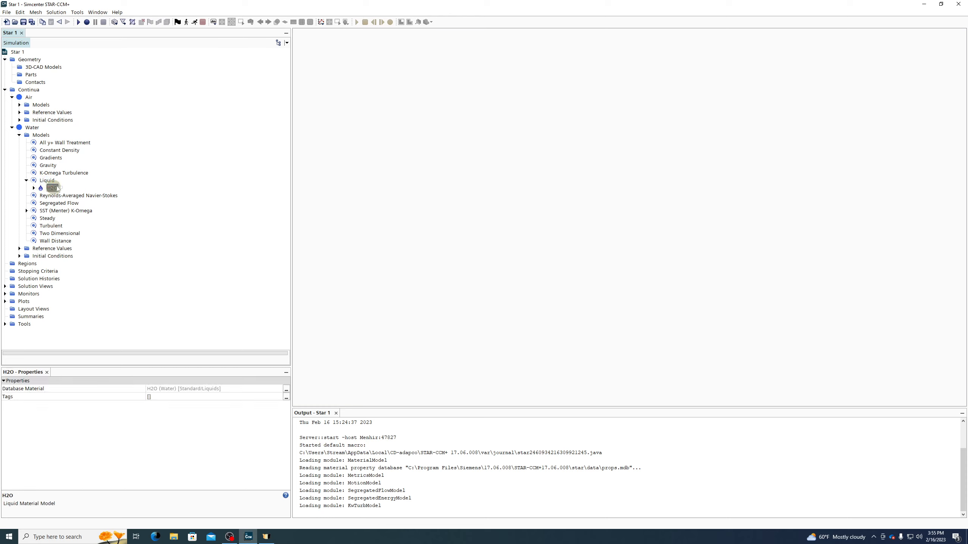
click(48, 181)
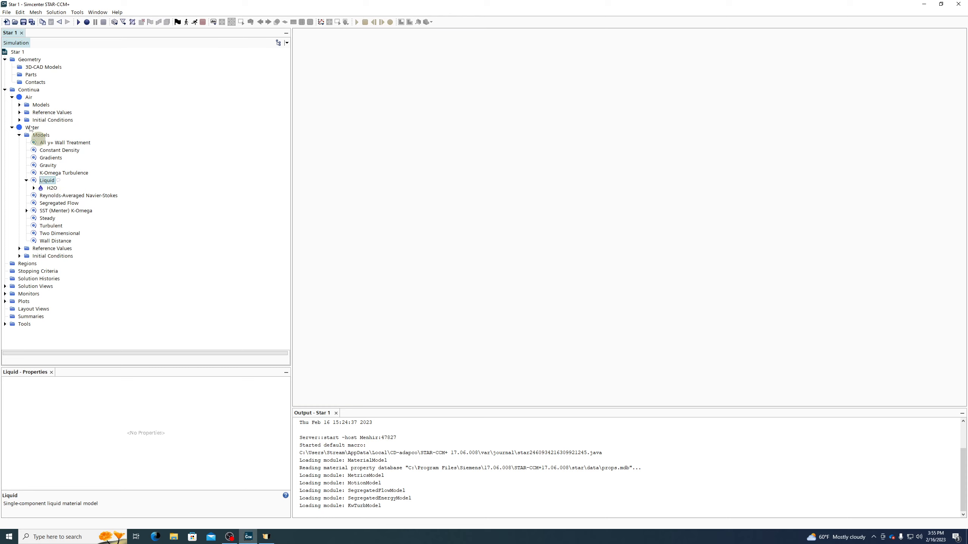
Collapse the Air and Water continua and add a third physics continuum
click(13, 126)
click(12, 97)
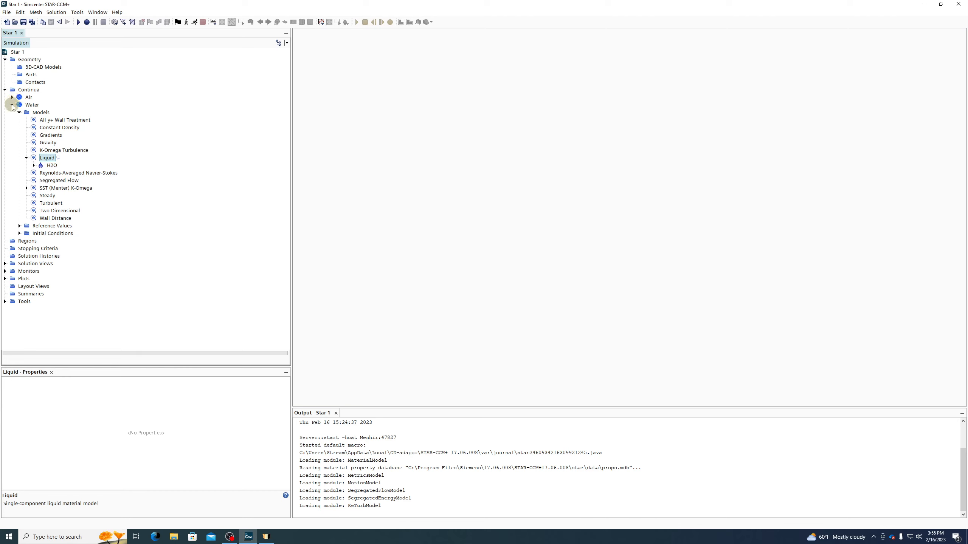
click(12, 104)
right_click(43, 90)
mouse_move(73, 95)
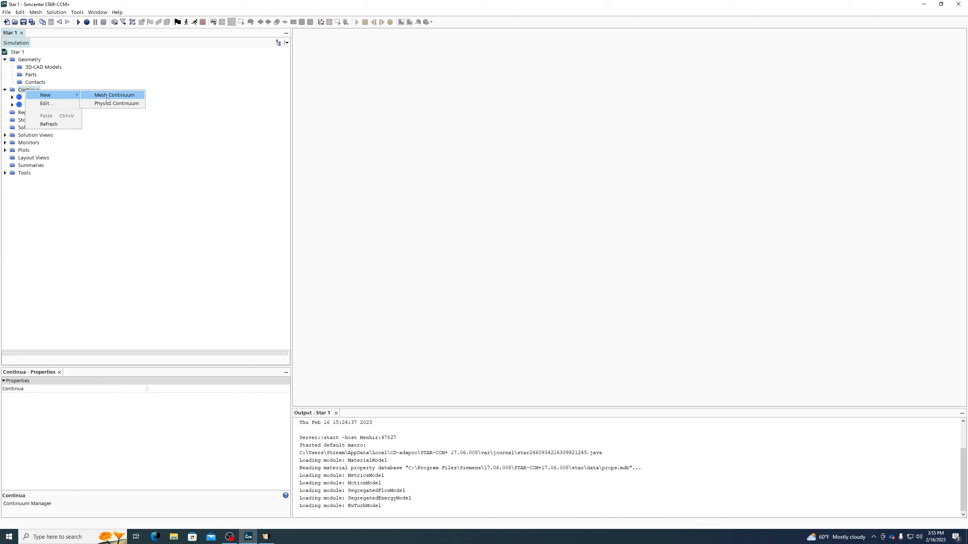
click(109, 103)
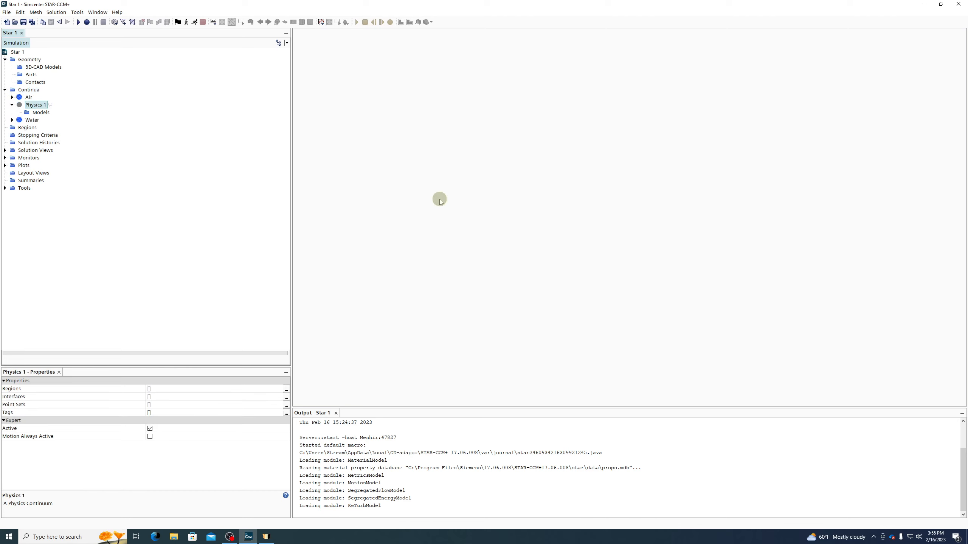
Enable Two Dimensional, Steady, Solid, Segregated Solid Energy and Constant Density for the Physics 1 continuum and finish its model selection
right_click(44, 105)
click(64, 108)
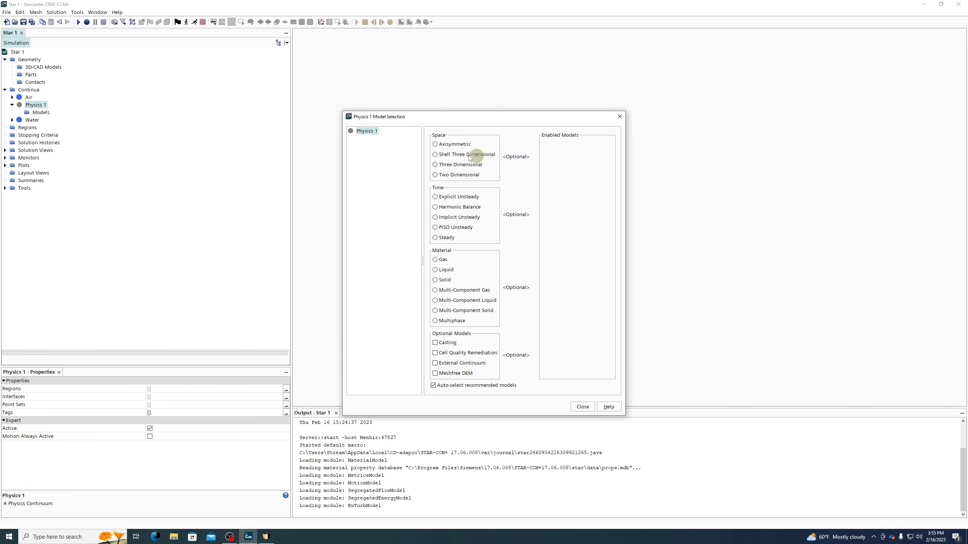
click(446, 175)
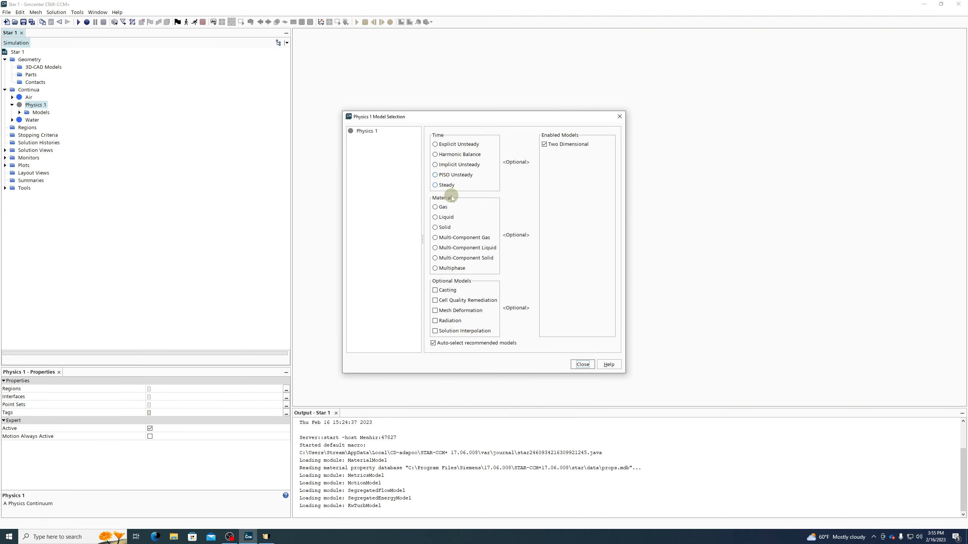
click(453, 186)
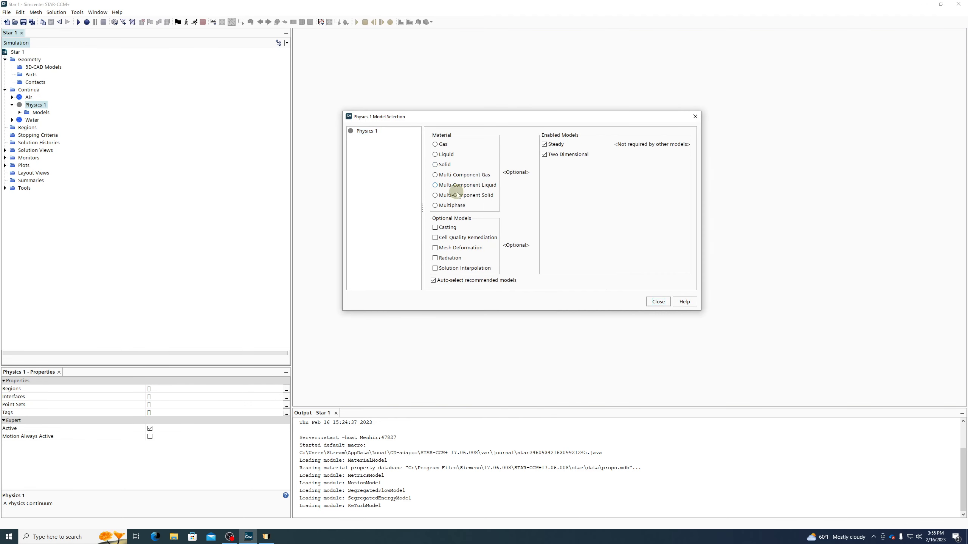
click(443, 164)
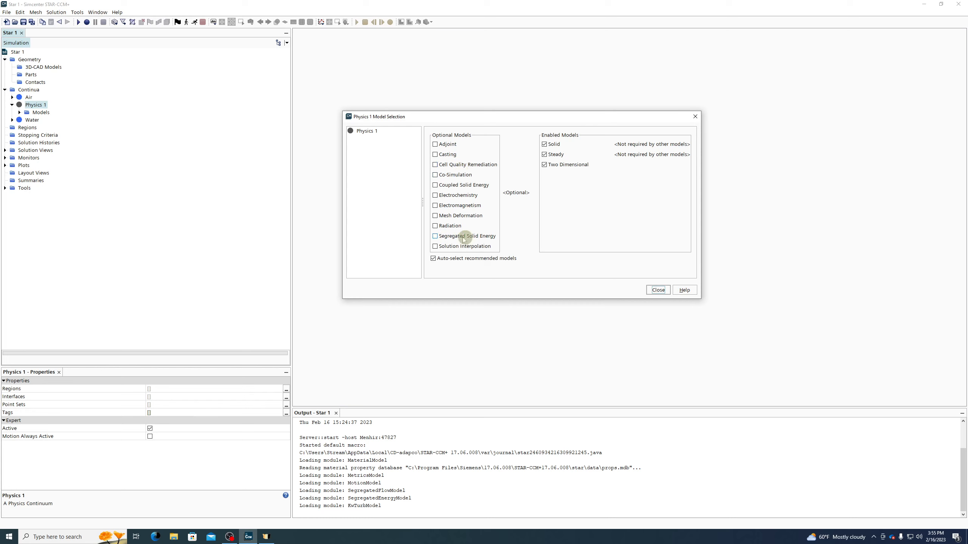
click(436, 236)
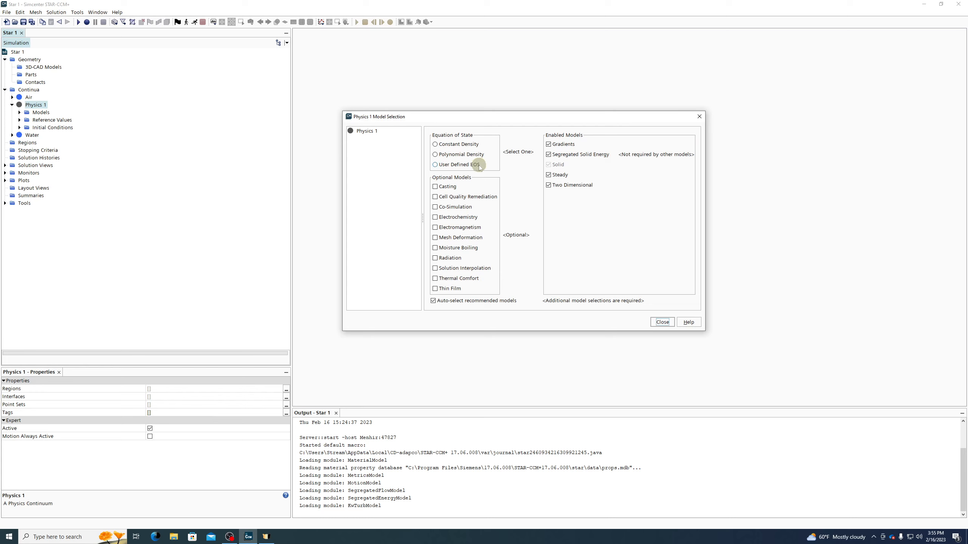
click(454, 146)
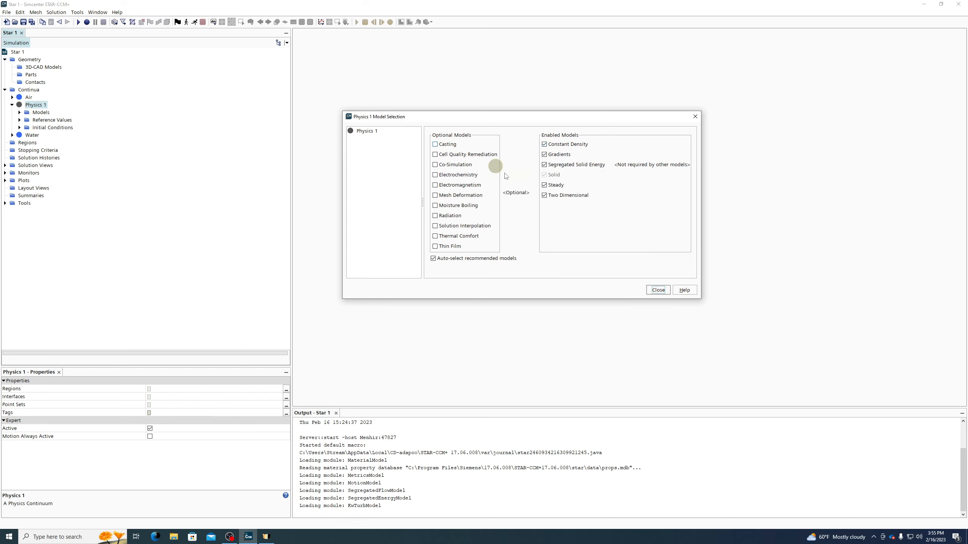
click(659, 290)
Rename the Physics 1 continuum as Aluminum
right_click(35, 105)
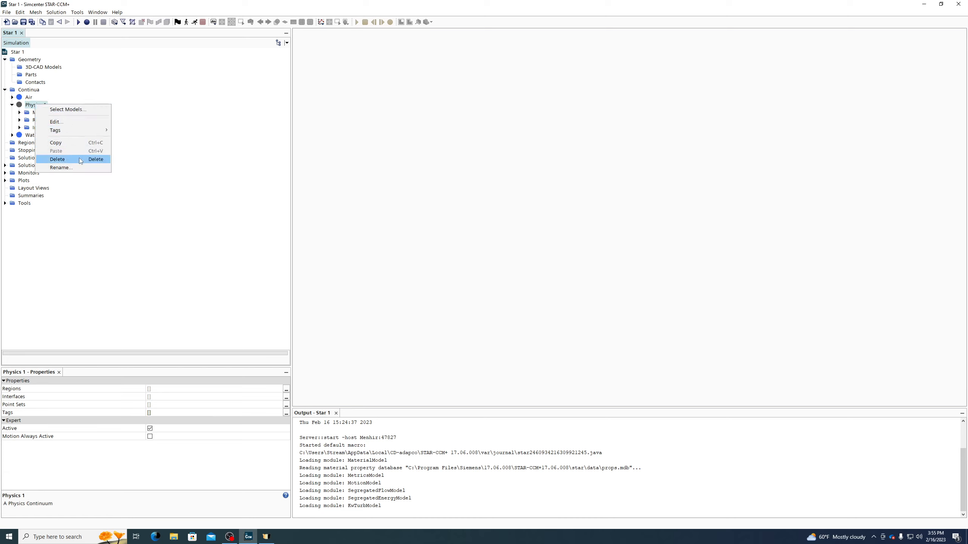
click(71, 166)
text(P)
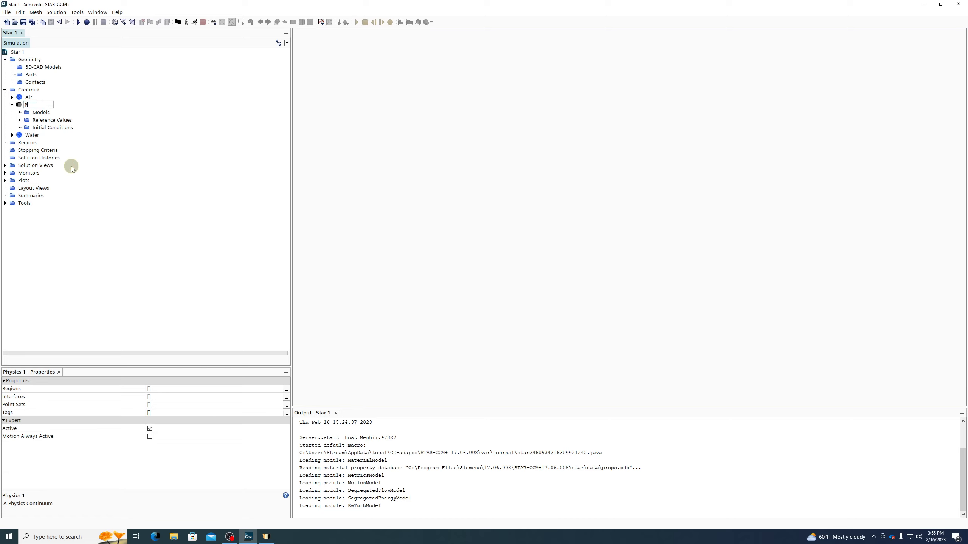
text(Aliu)
text(uminum)
key(Return)
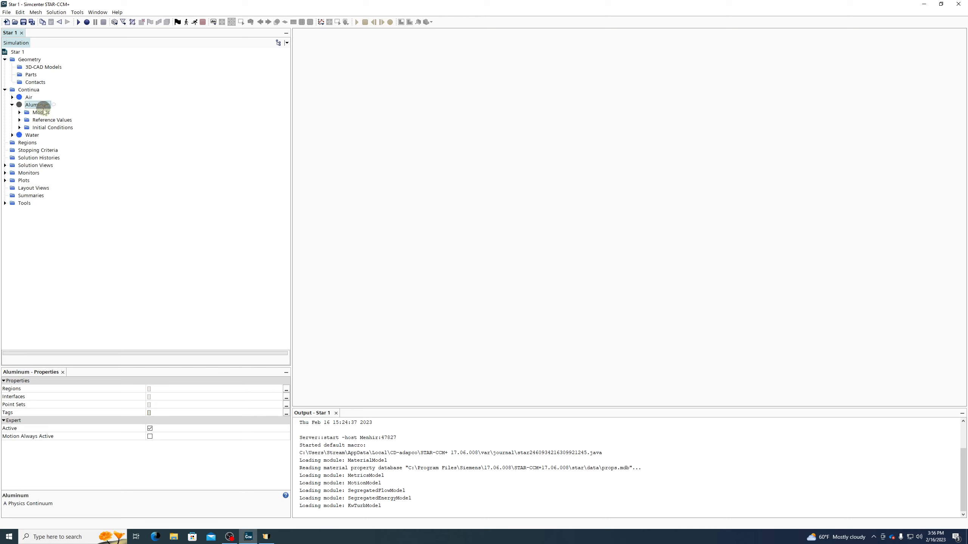
Review the Aluminum continuum's enabled models and inspect the material assigned under Solid, finishing with the continuum collapsed
right_click(32, 105)
click(53, 110)
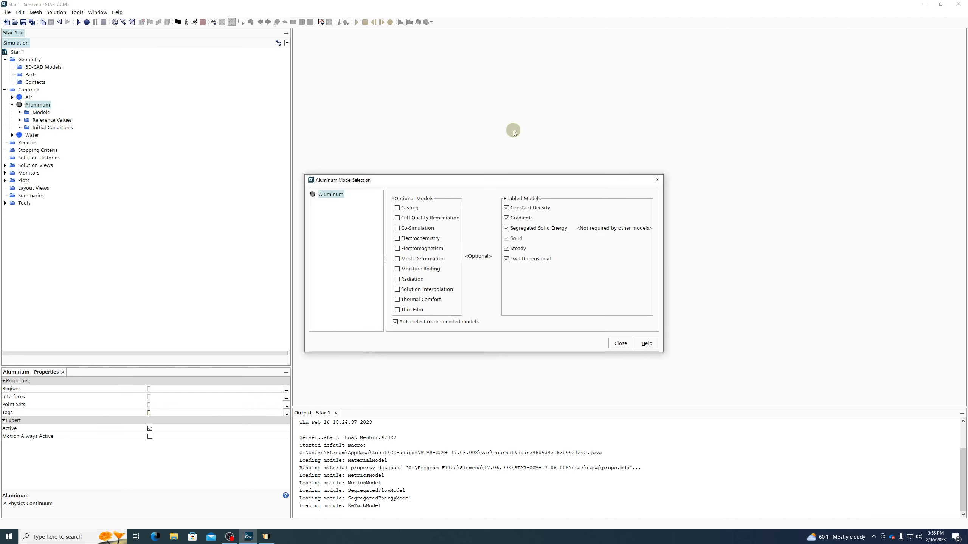
click(621, 344)
click(19, 108)
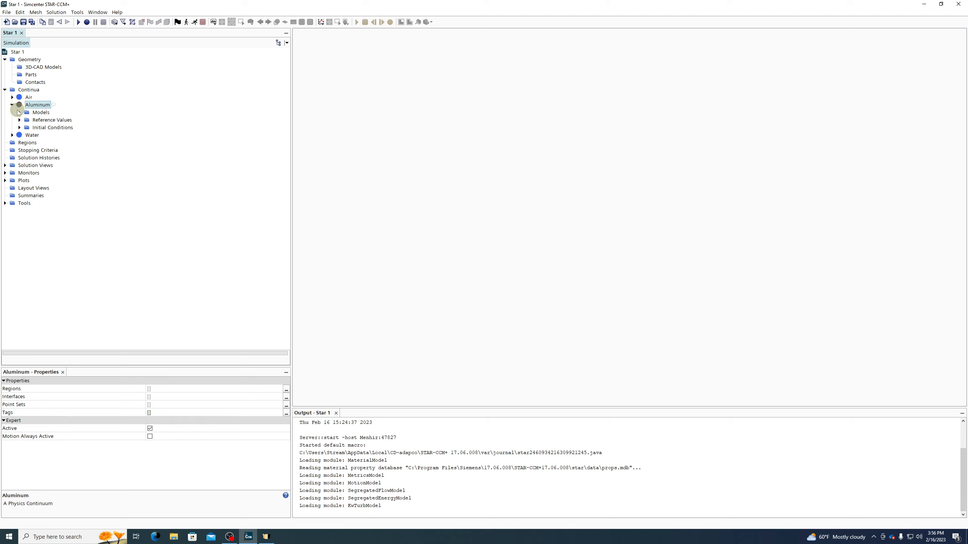
click(19, 113)
click(27, 143)
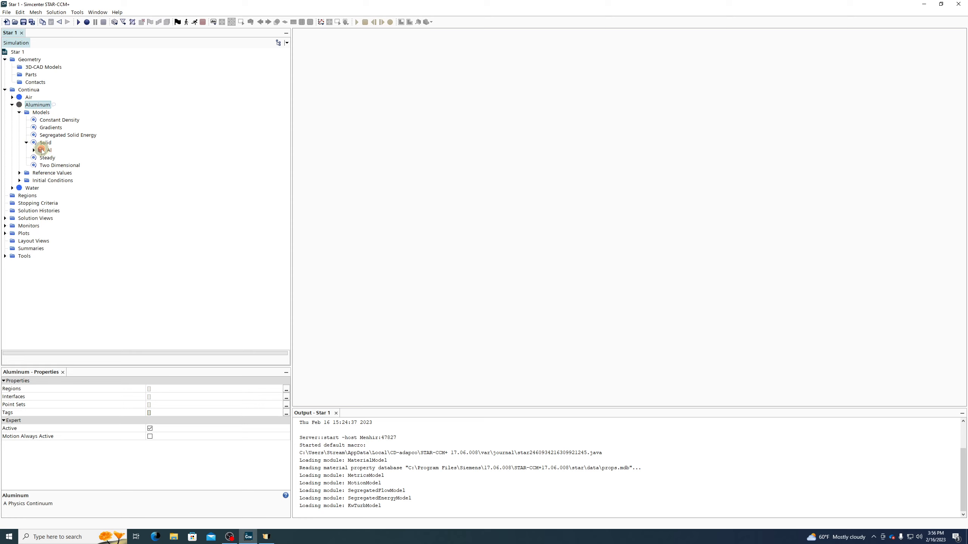
click(49, 150)
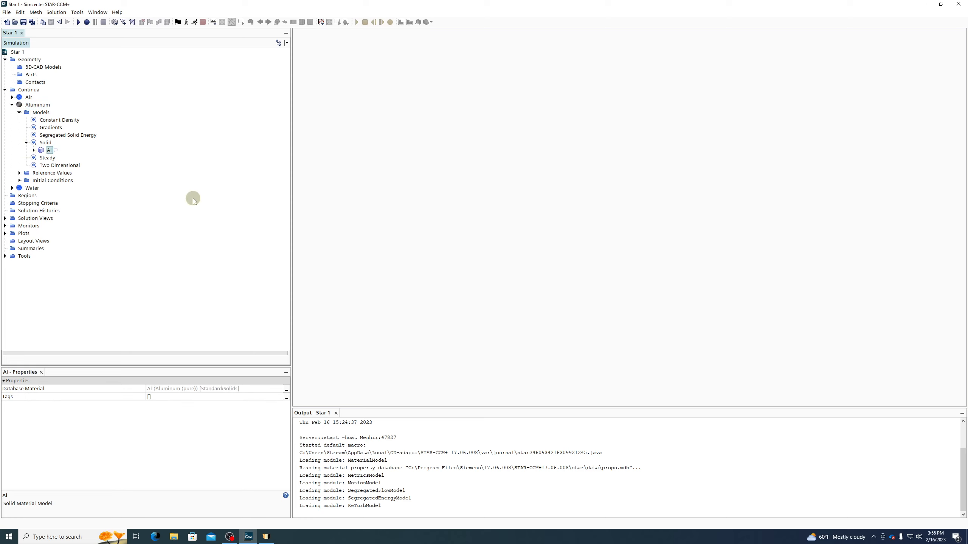
click(26, 143)
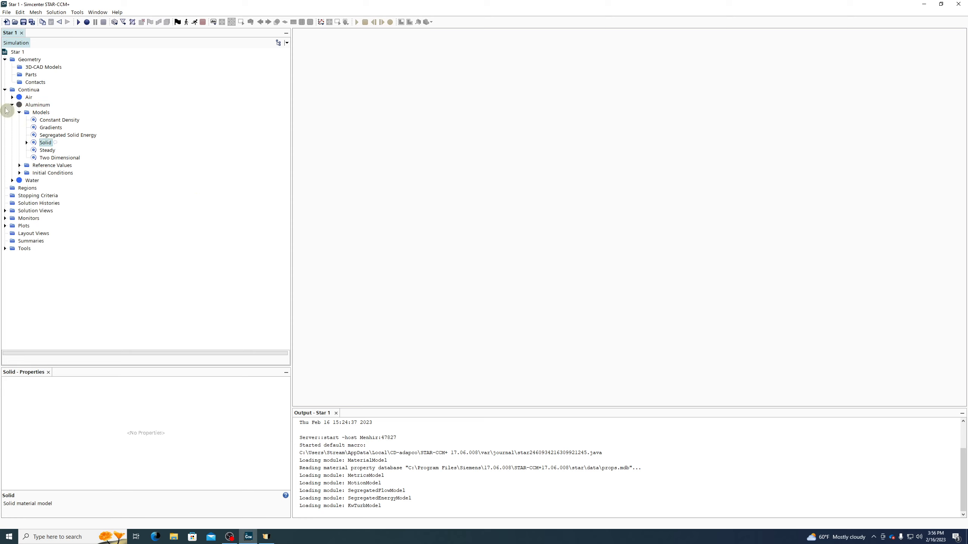
double_click(19, 102)
Look through the Air, Aluminum and Water continua in turn, then collapse the Continua branch
click(26, 98)
click(27, 105)
click(27, 112)
click(27, 97)
click(27, 105)
click(27, 112)
click(27, 98)
click(27, 105)
click(28, 112)
click(27, 98)
click(26, 105)
click(27, 111)
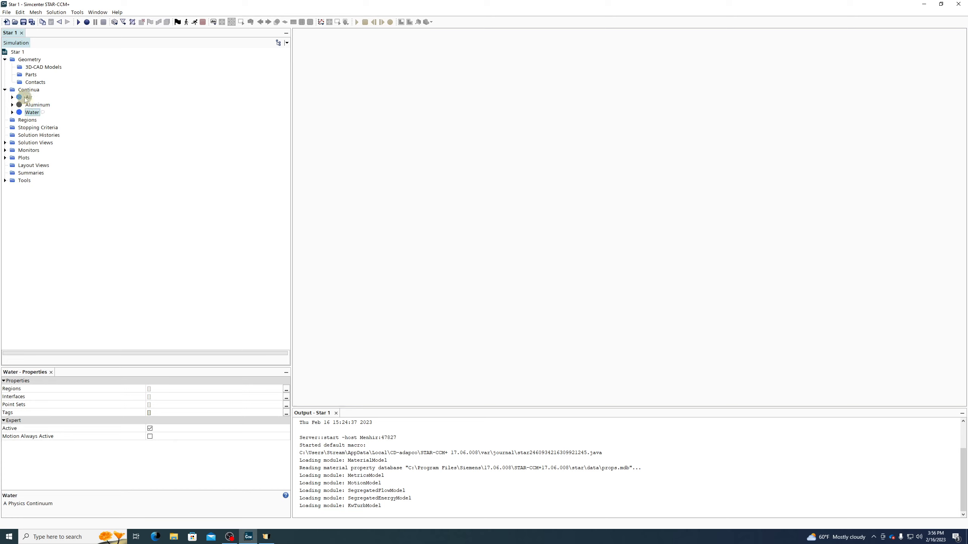
click(26, 98)
click(28, 111)
click(26, 97)
click(28, 112)
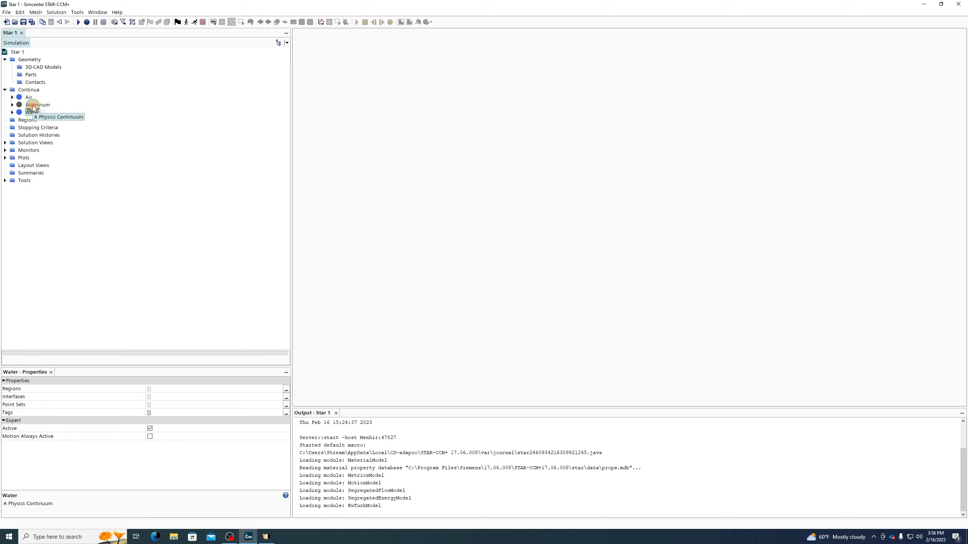
click(33, 106)
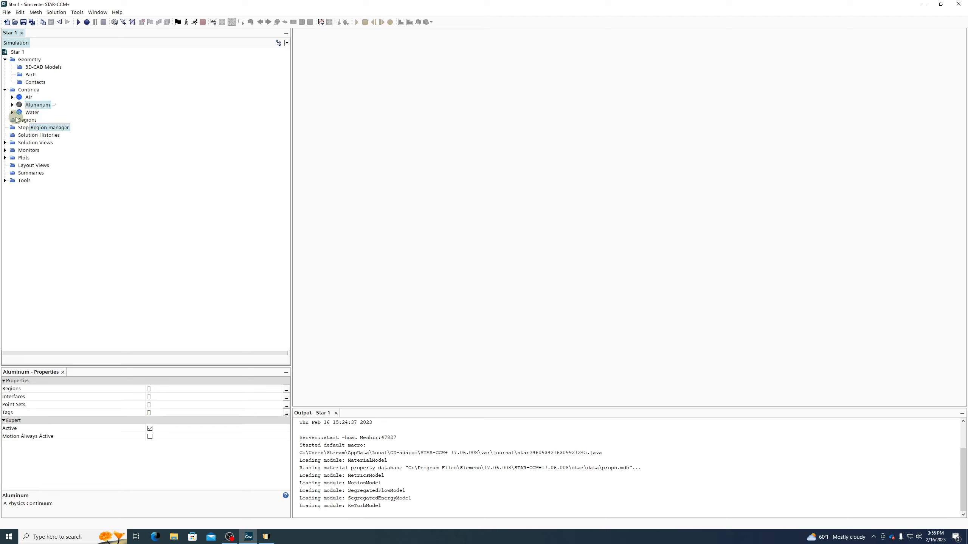
click(5, 91)
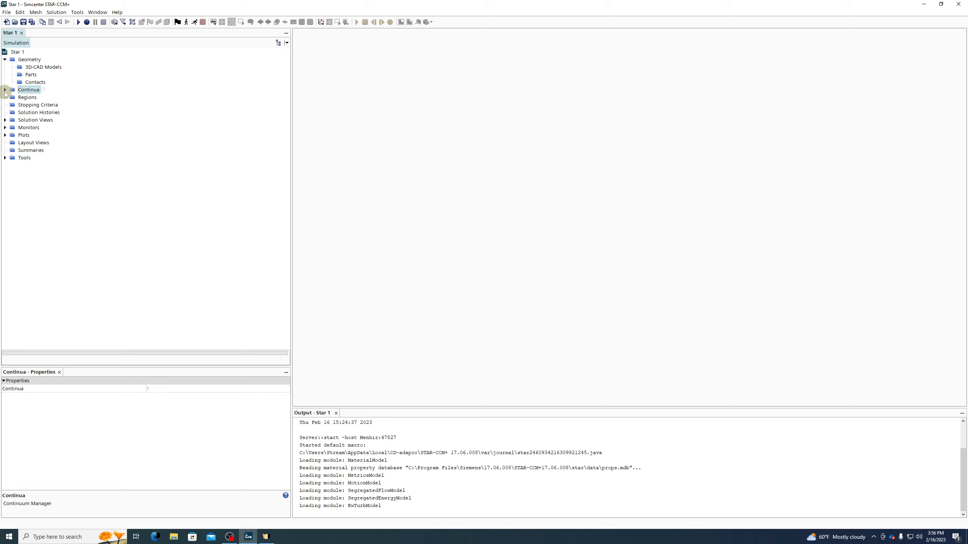